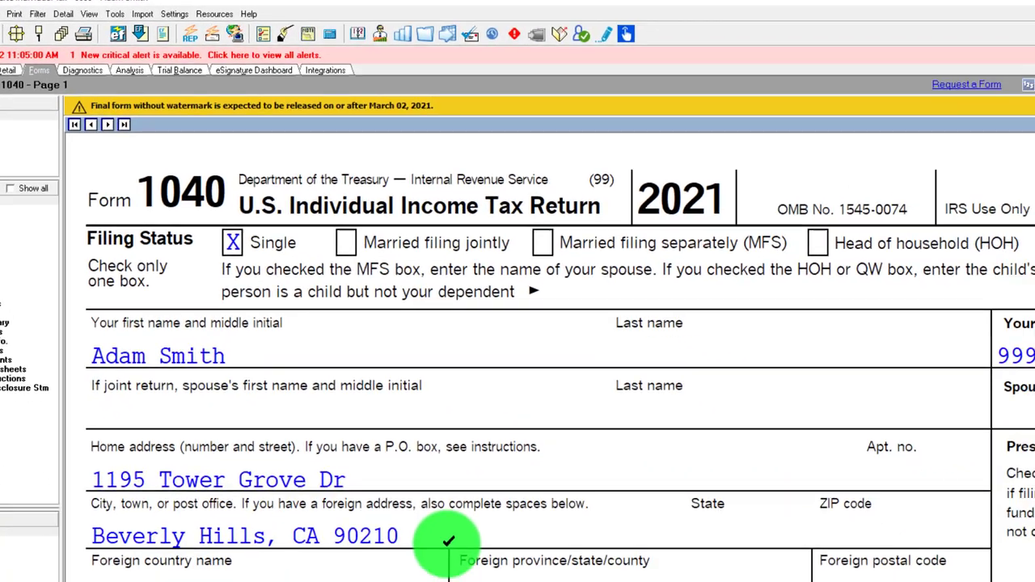
Review Form 1040 page 1, and open the restaurant's Schedule C to examine its income and expense lines.
scroll(404, 501, down, 10)
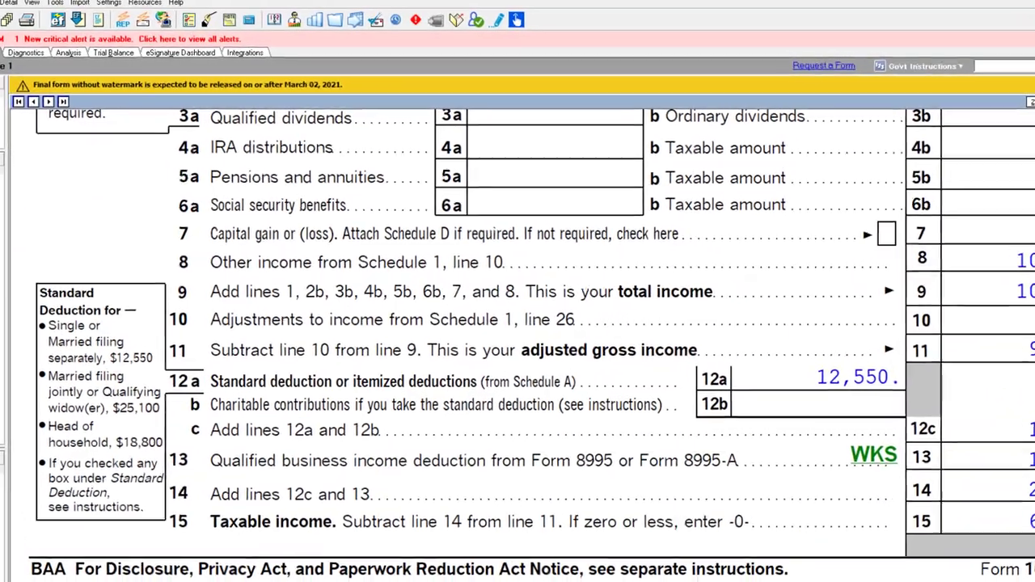
click(198, 335)
scroll(219, 364, up, 10)
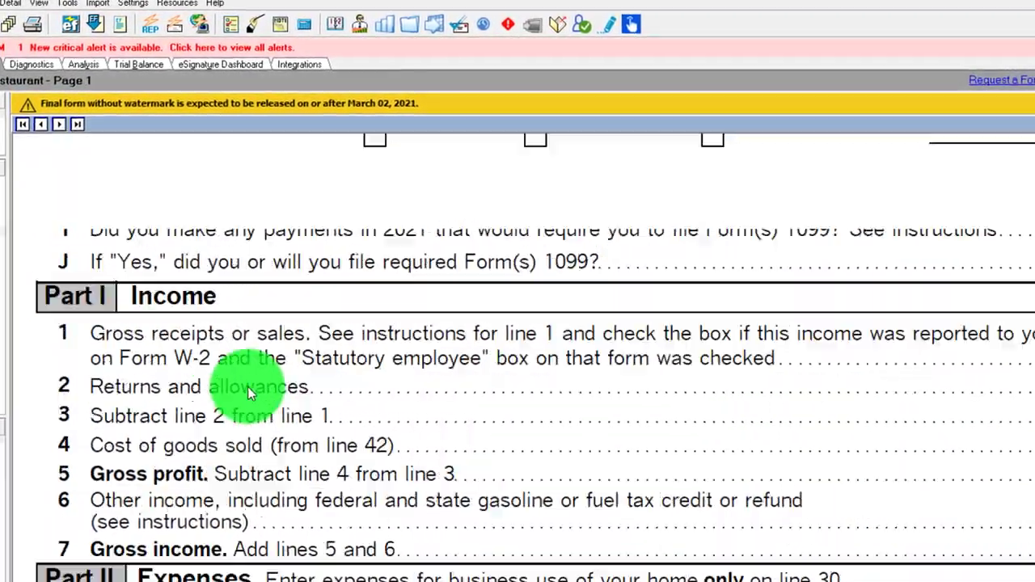
scroll(248, 387, up, 5)
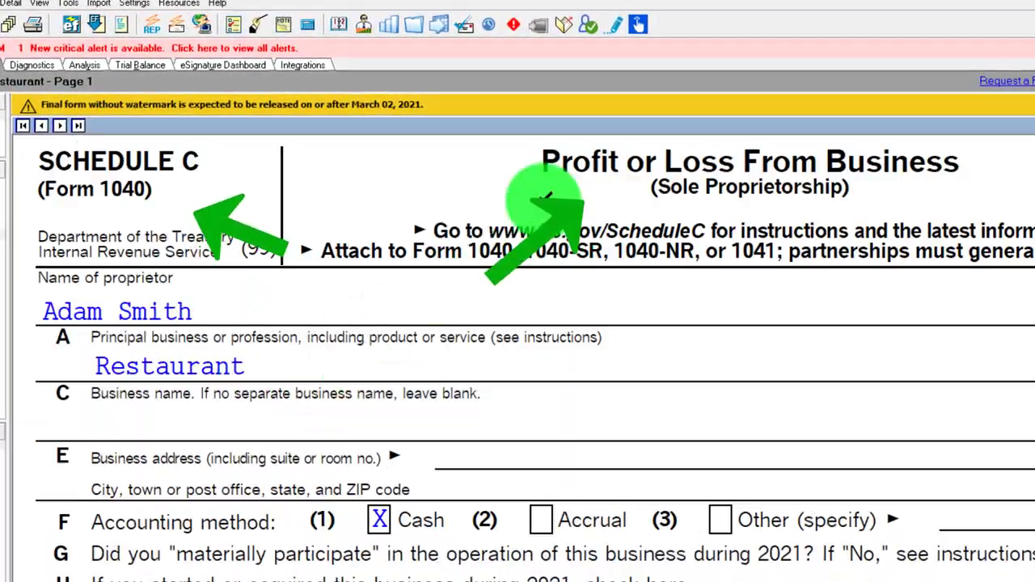
scroll(492, 331, down, 10)
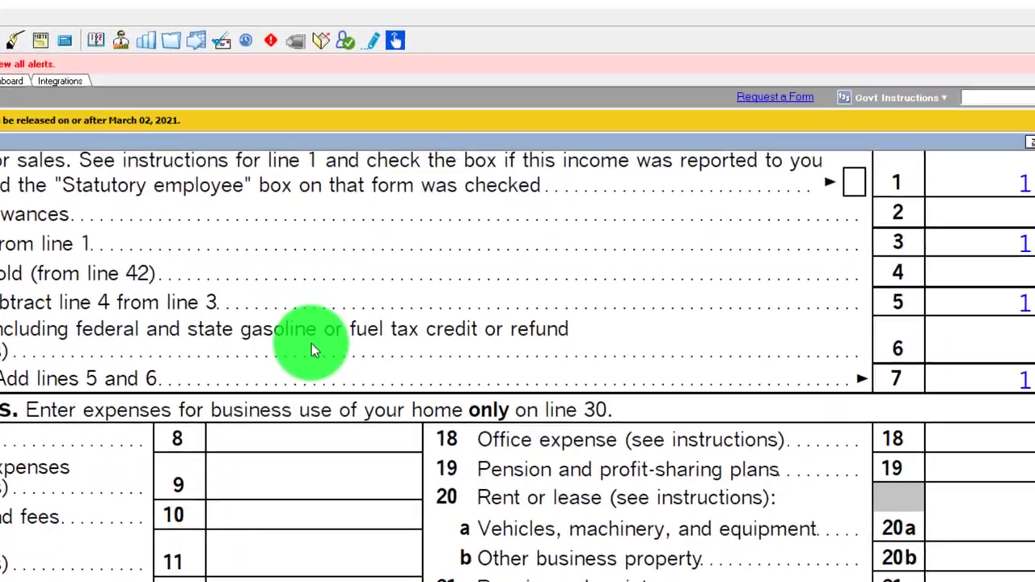
scroll(791, 371, down, 3)
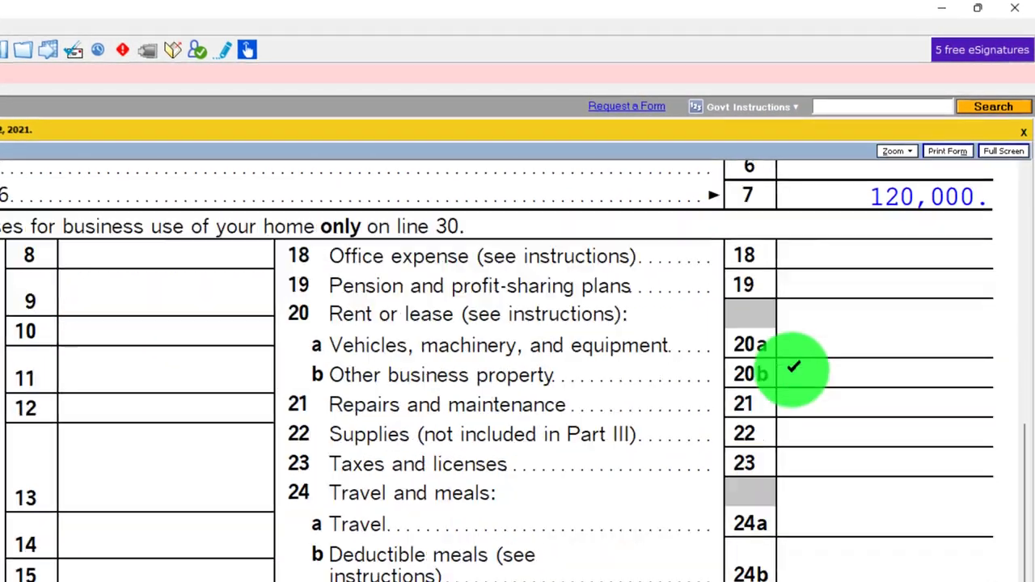
scroll(791, 370, down, 3)
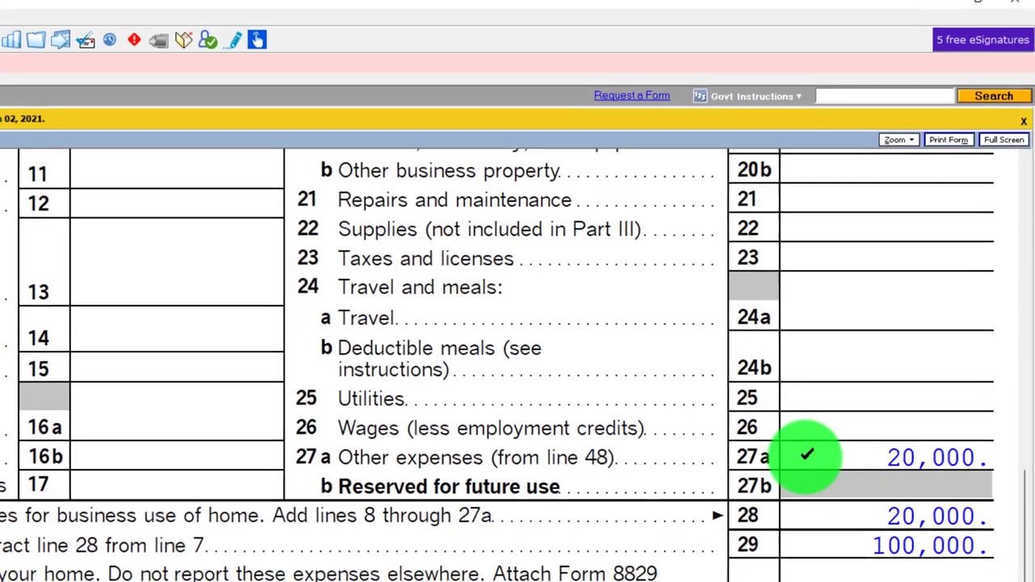
scroll(821, 397, down, 3)
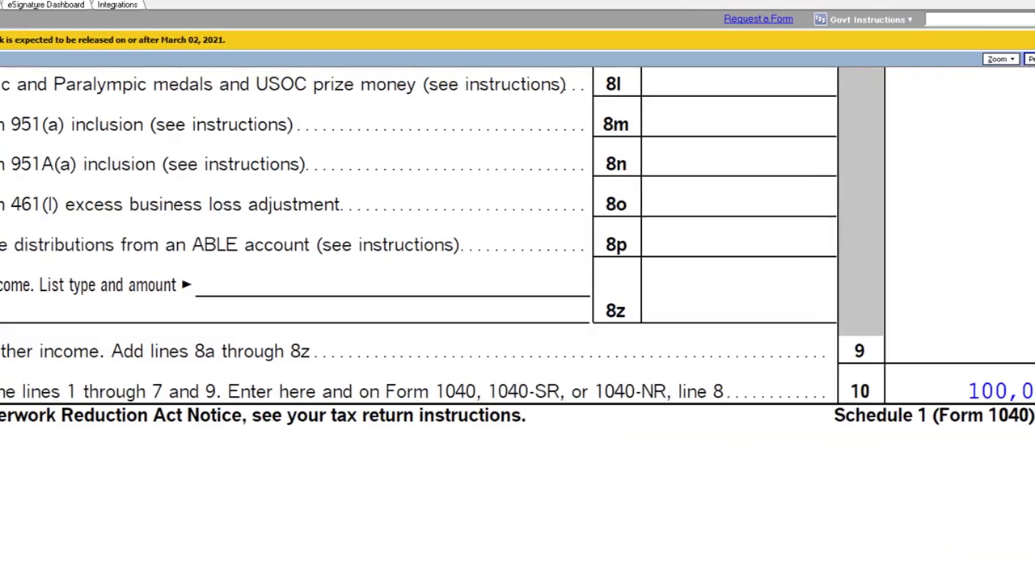
Trace the business income through Schedule 1 to the total income lines on Form 1040 page 1.
scroll(330, 310, up, 5)
scroll(330, 310, up, 3)
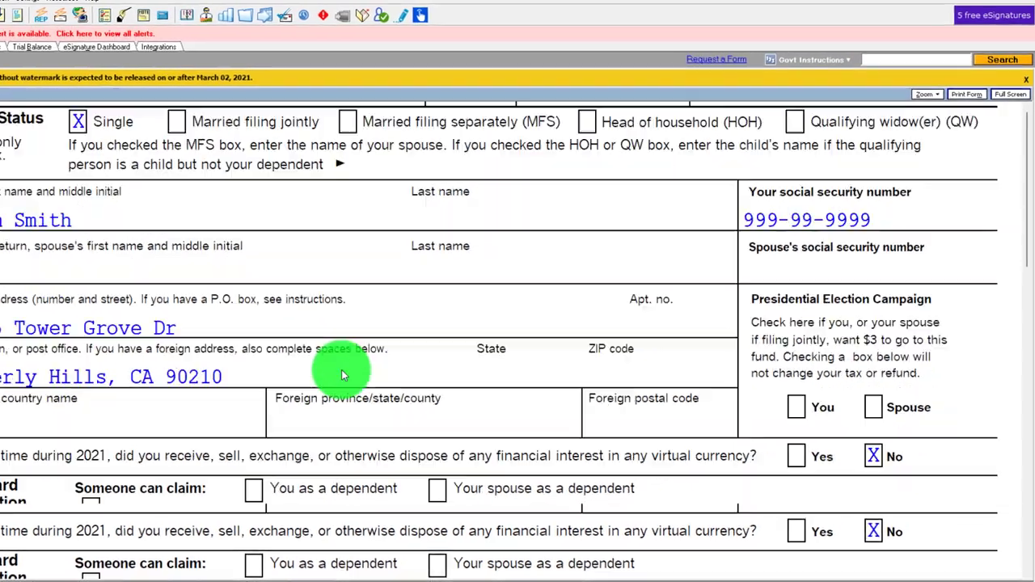
scroll(341, 369, down, 10)
scroll(336, 426, down, 3)
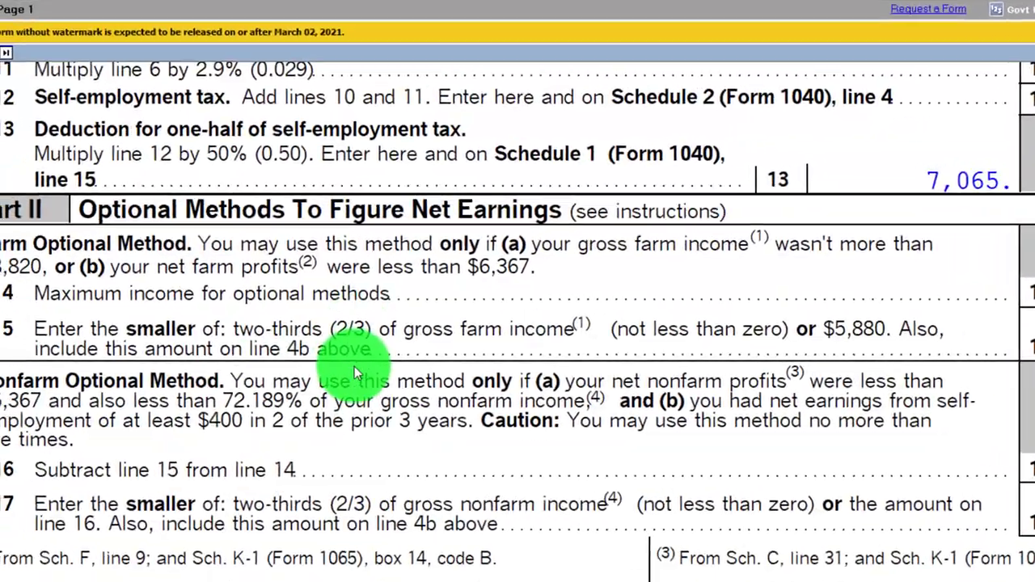
Examine the self-employment tax calculation on Schedule SE and the additional tax lines on Schedule 2.
scroll(394, 366, up, 5)
scroll(427, 372, up, 10)
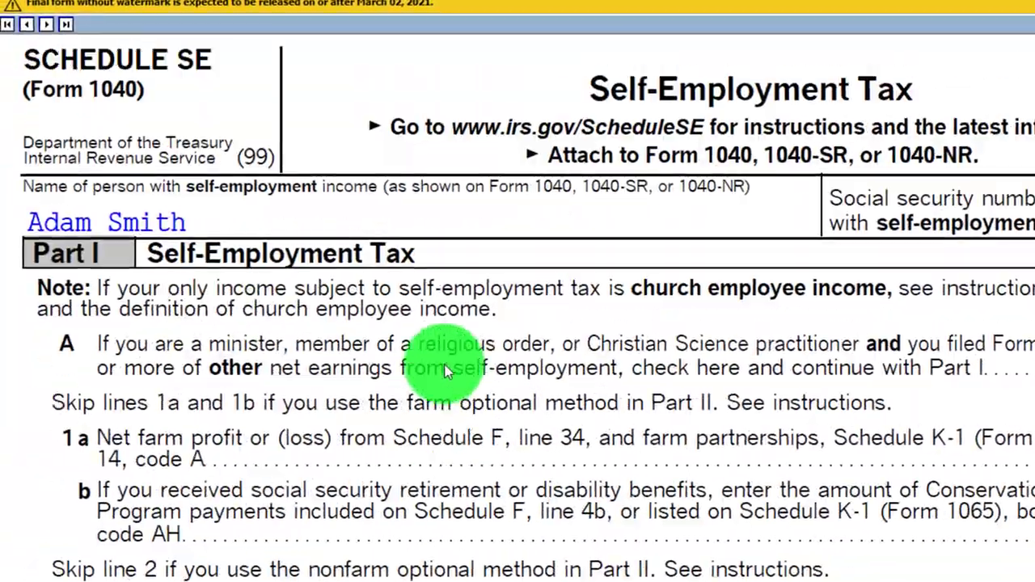
scroll(686, 237, down, 10)
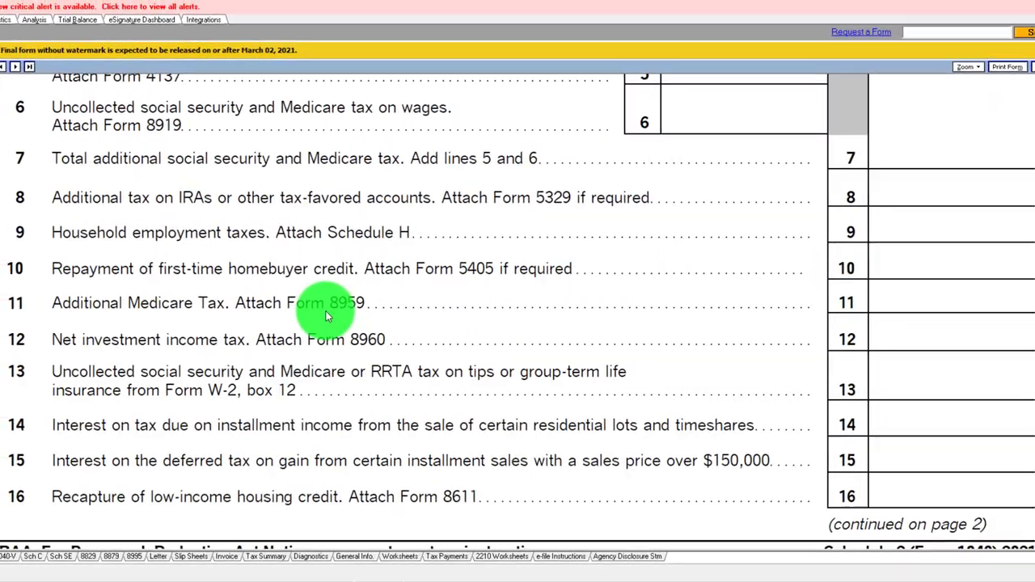
scroll(324, 317, up, 5)
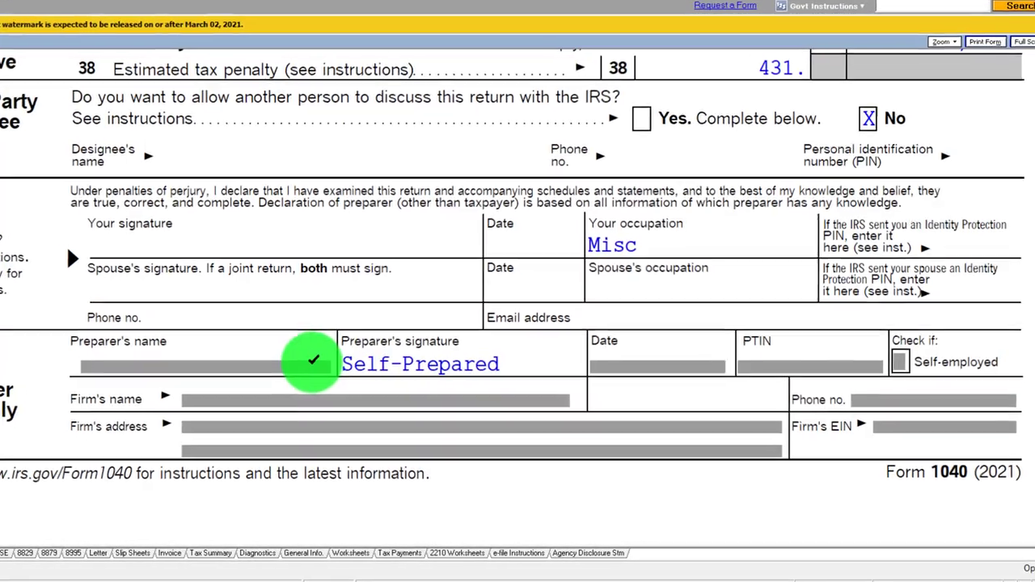
Review the tax lines on Form 1040 page 2 and the deduction for one-half of self-employment tax on Schedule SE.
scroll(307, 358, up, 12)
scroll(261, 353, up, 2)
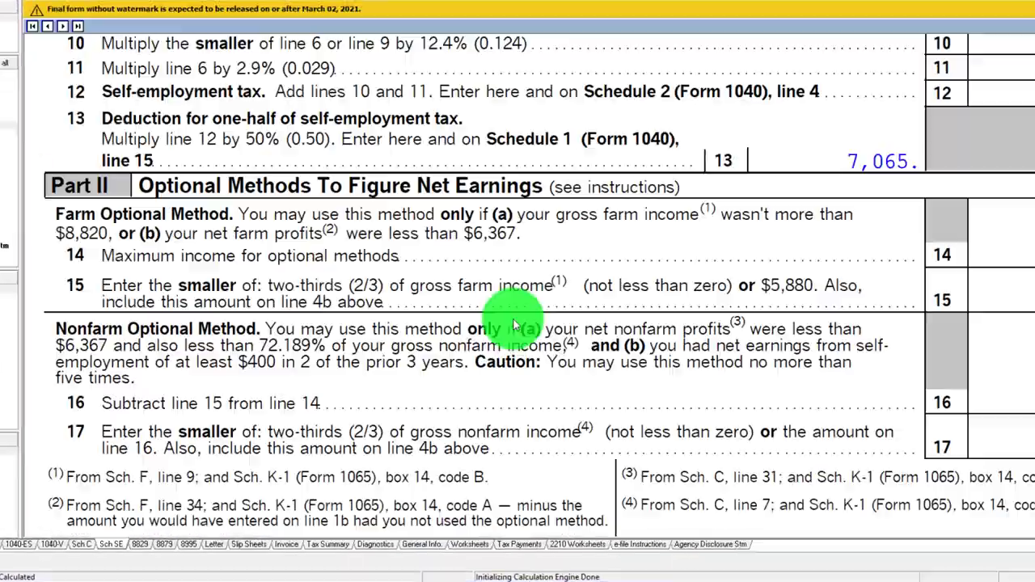
scroll(528, 308, down, 1)
scroll(538, 300, up, 3)
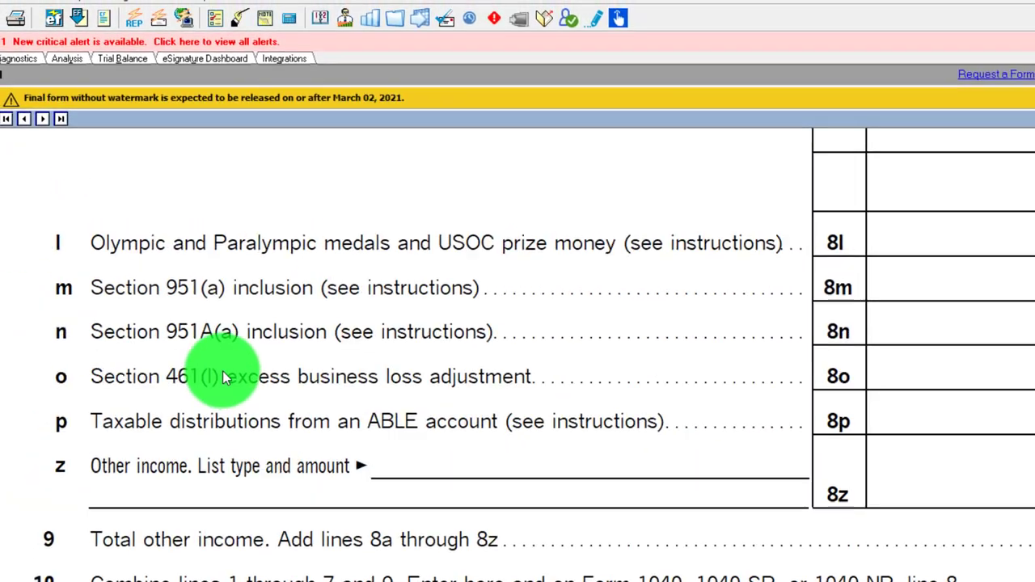
Examine Schedule 1's additional income and adjustments, and check the deduction and taxable income lines on Form 1040 page 1.
scroll(225, 380, up, 10)
scroll(227, 384, up, 5)
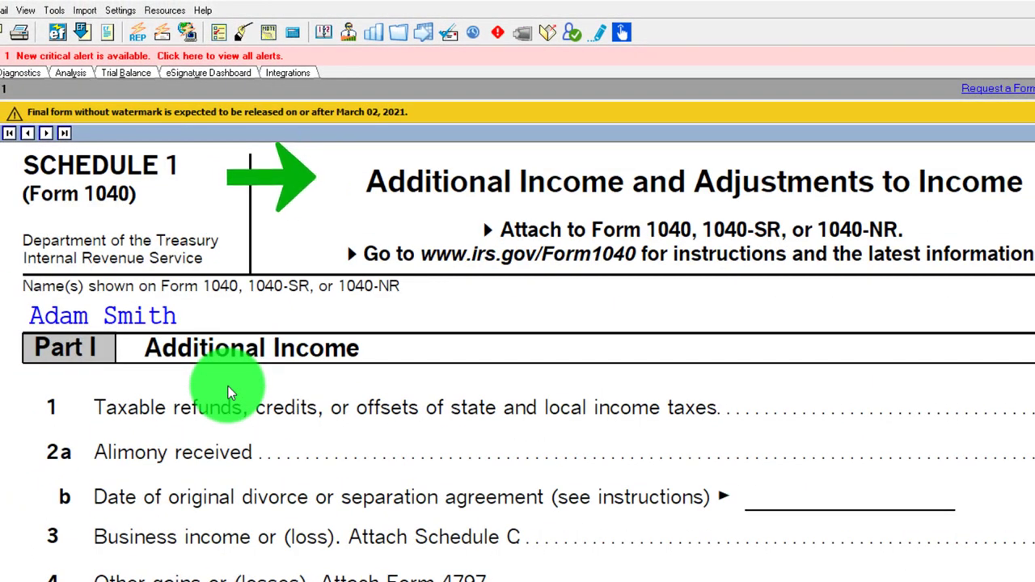
scroll(229, 393, down, 5)
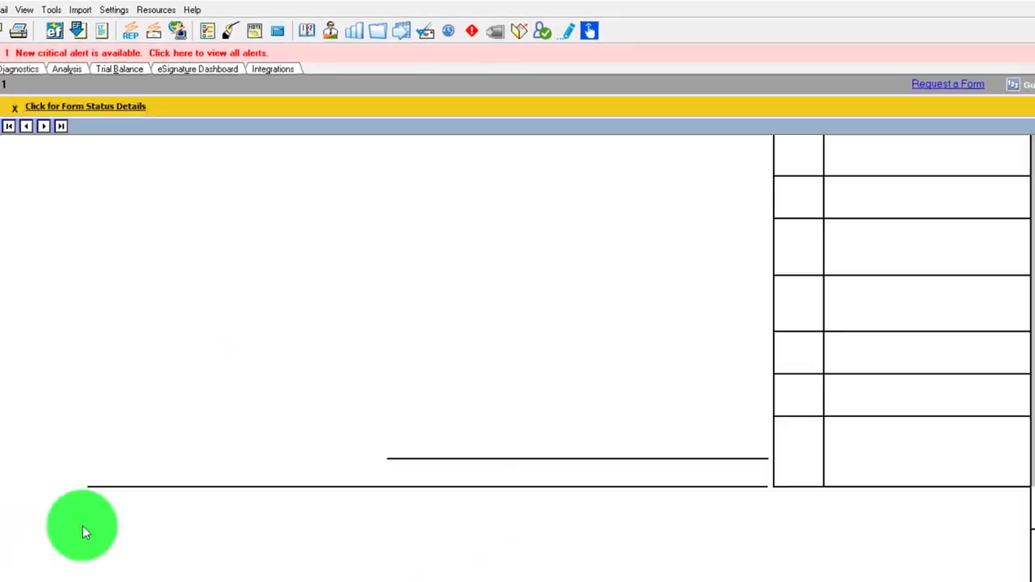
scroll(109, 461, up, 6)
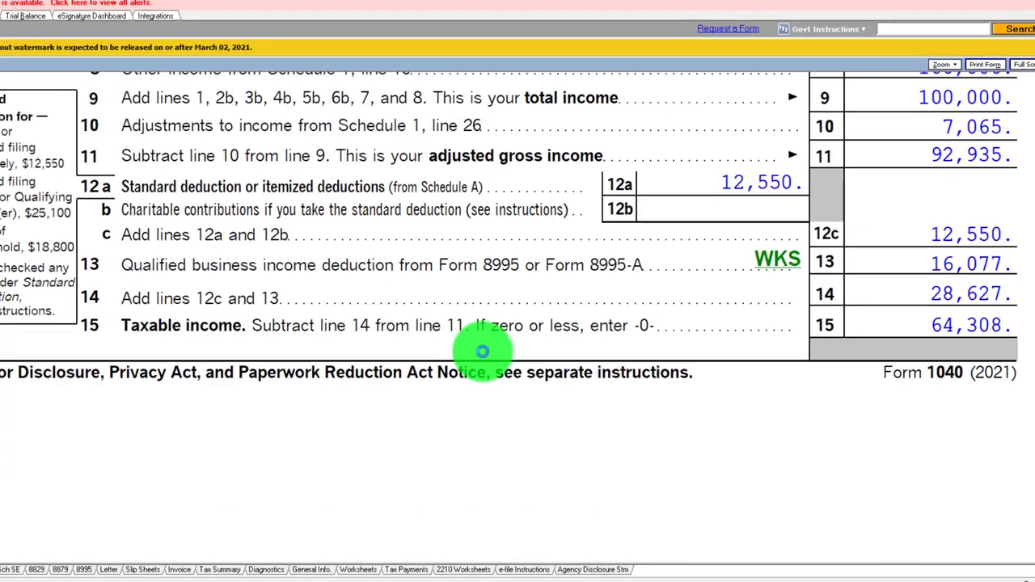
scroll(477, 348, up, 5)
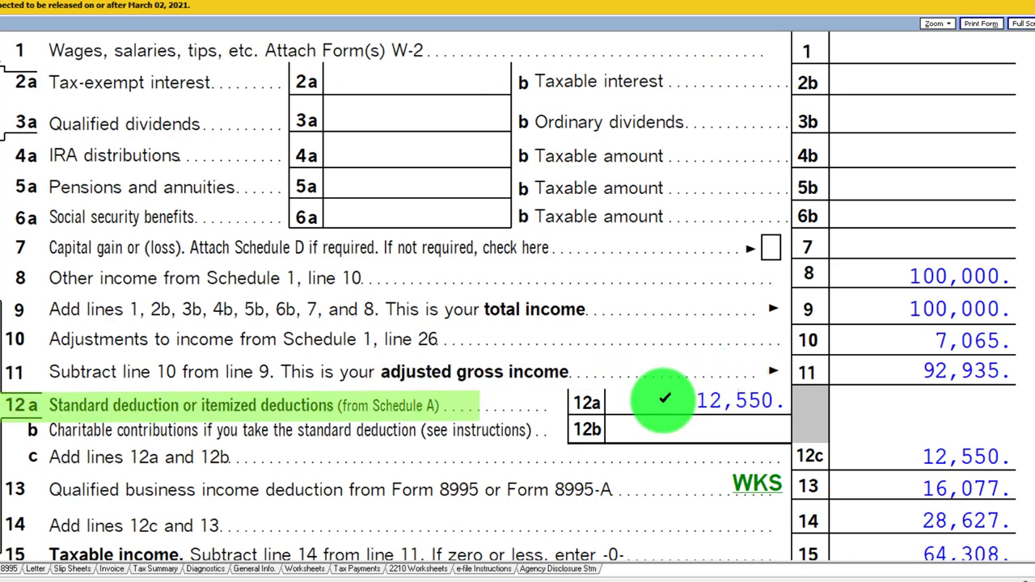
scroll(665, 398, down, 2)
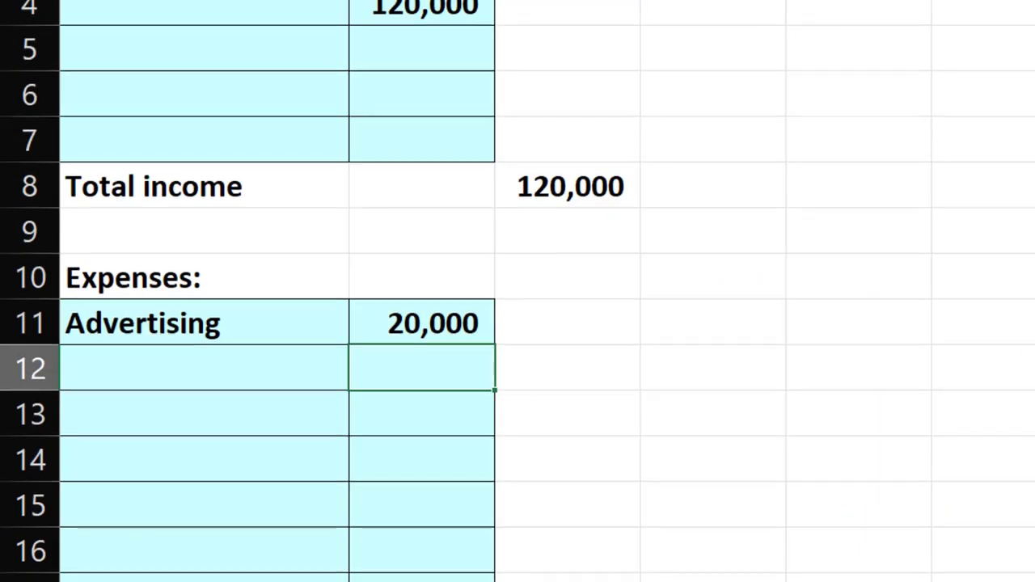
Switch to Excel and examine the Schedule C income worksheet and the 2021 tax formula.
scroll(728, 525, up, 2)
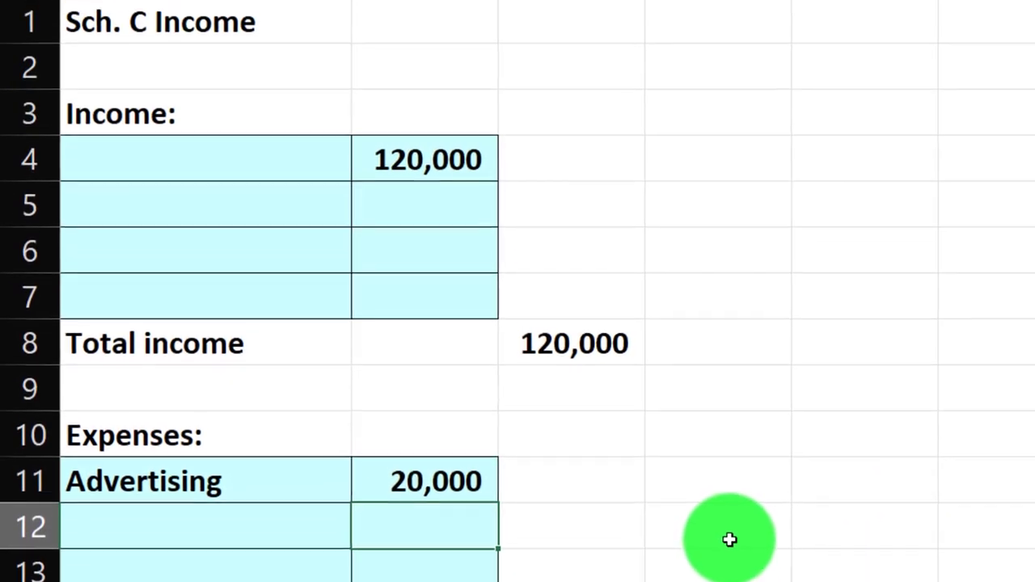
scroll(732, 550, down, 3)
scroll(735, 564, down, 1)
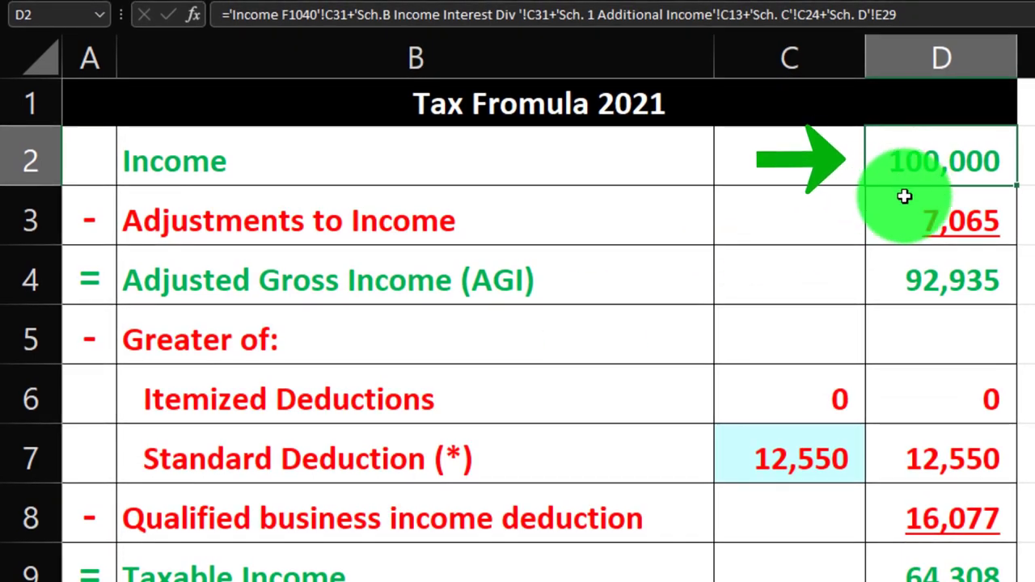
scroll(989, 427, down, 2)
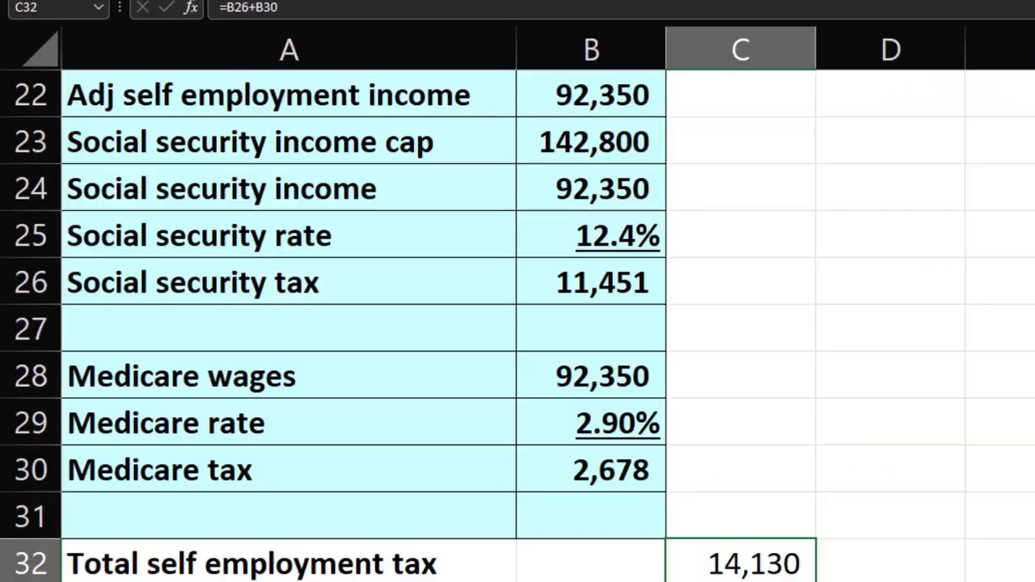
Examine the worksheet's Self Employment Tax calculation and the Other Taxes line in the tax formula.
scroll(843, 566, up, 3)
scroll(808, 546, down, 1)
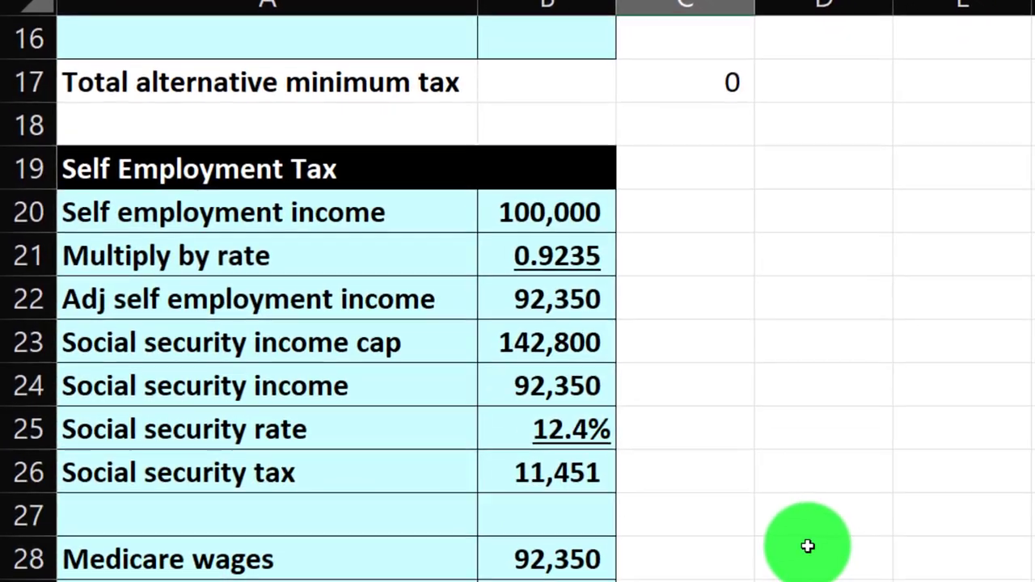
scroll(808, 546, down, 2)
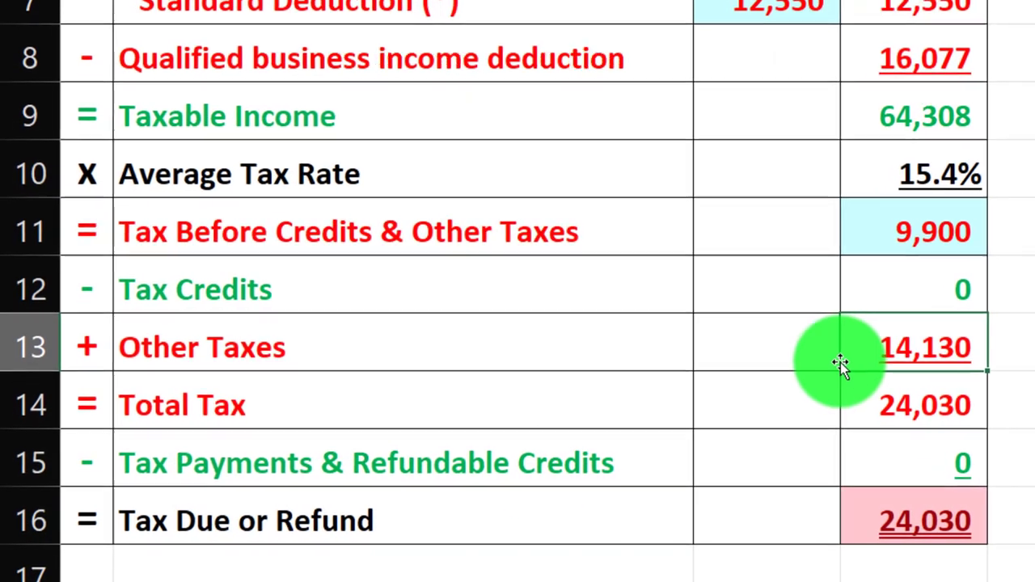
Check the self employment tax adjustment in the worksheet and the adjusted gross income in the tax formula.
scroll(859, 358, up, 2)
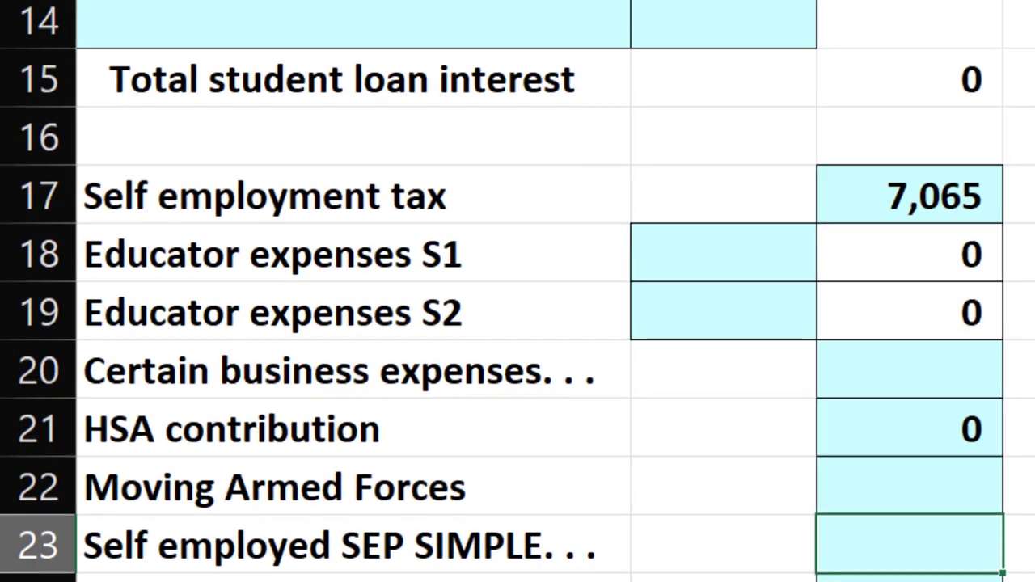
click(953, 194)
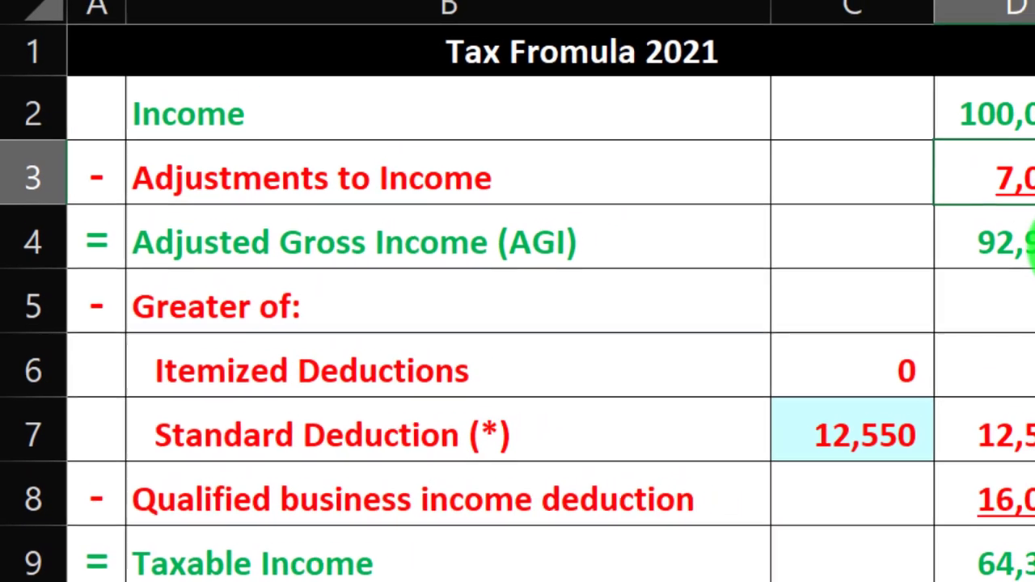
click(1021, 217)
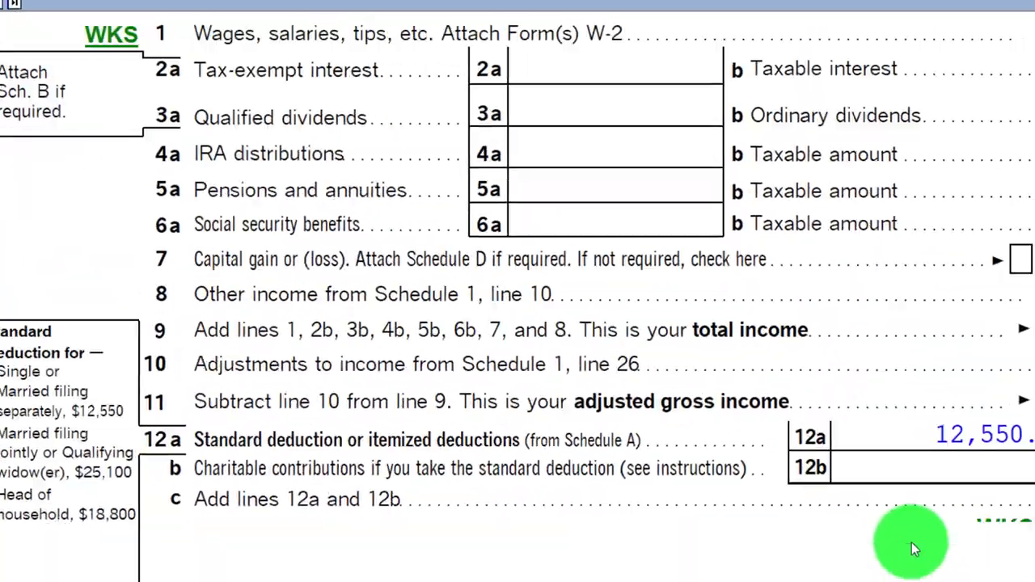
Switch to Lacerte and compare Form 1040's deductions, taxable income and total tax with the Excel tax formula.
scroll(864, 344, down, 2)
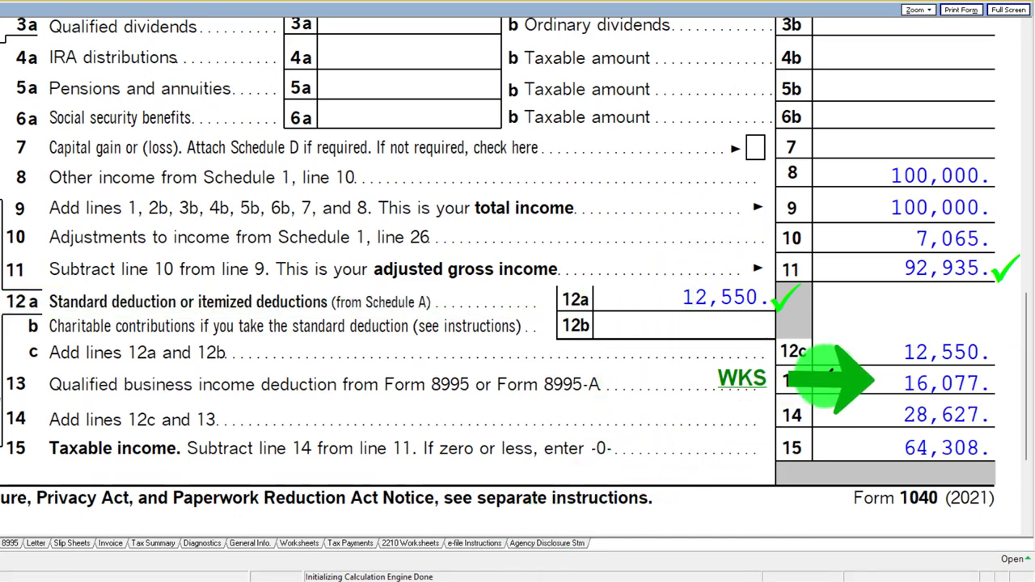
click(577, 571)
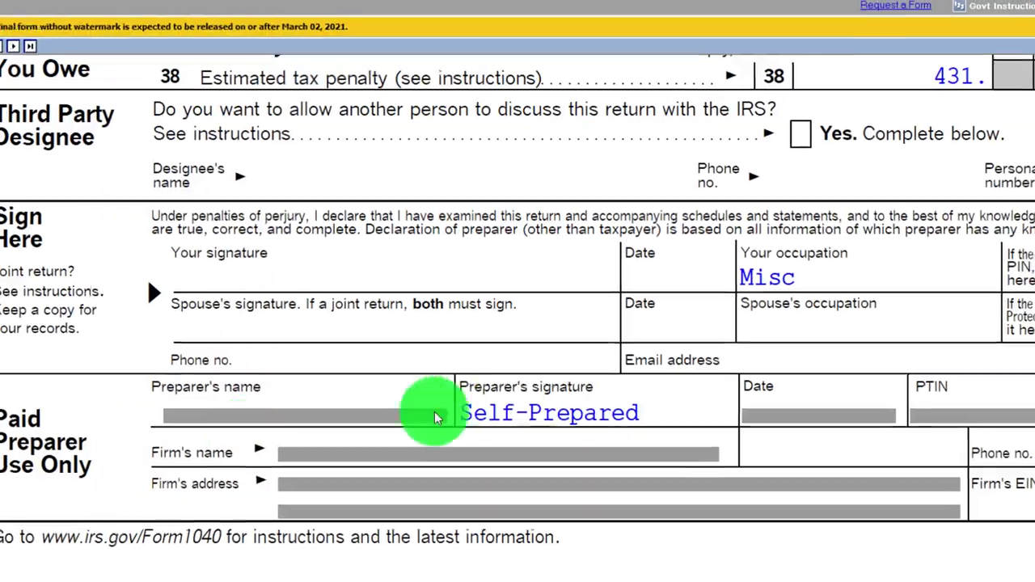
scroll(435, 412, up, 15)
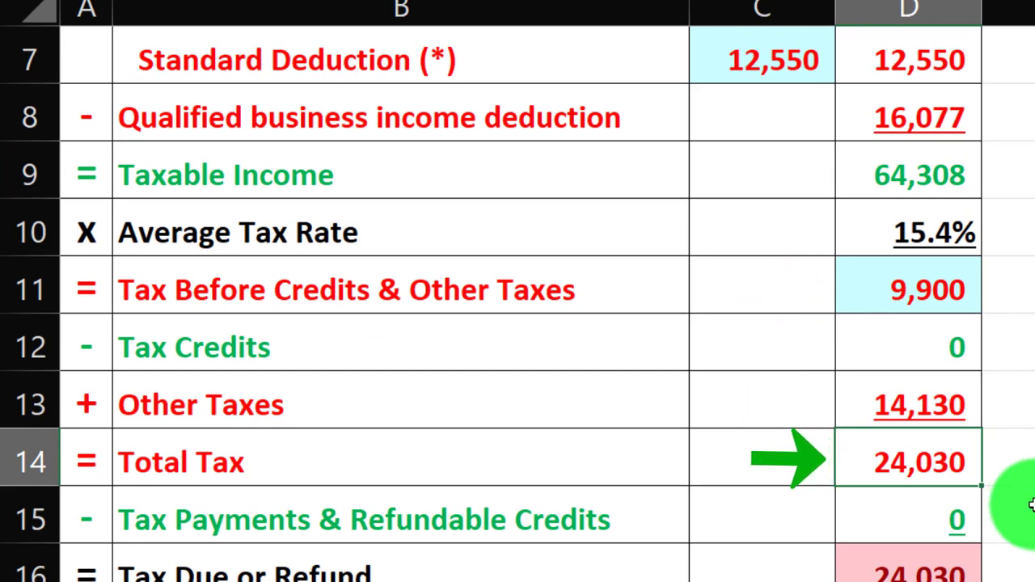
scroll(1020, 498, up, 2)
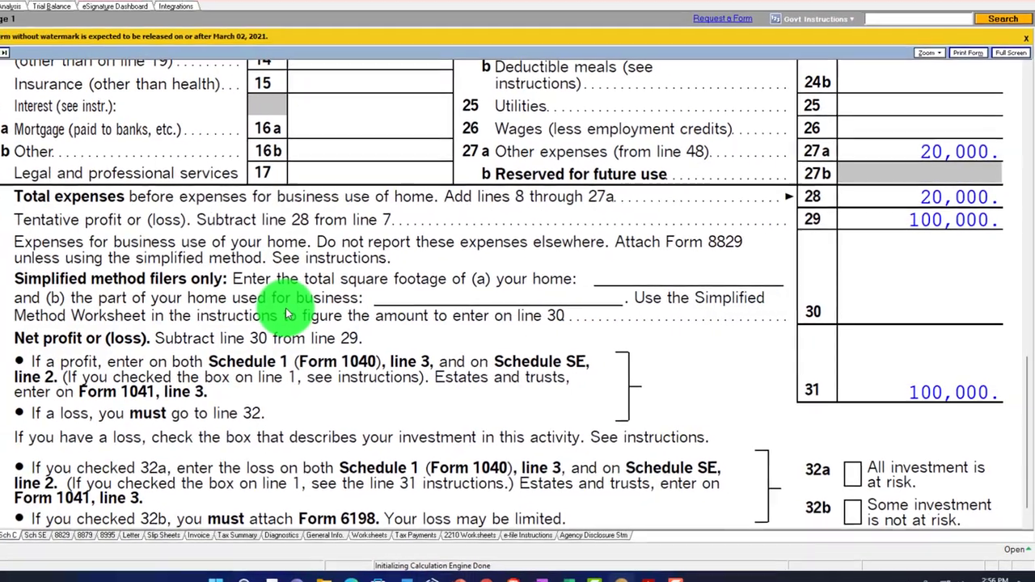
Review Schedule C's expense and home-use lines, and open the Business Use of Home (8829) detail input.
scroll(304, 311, up, 10)
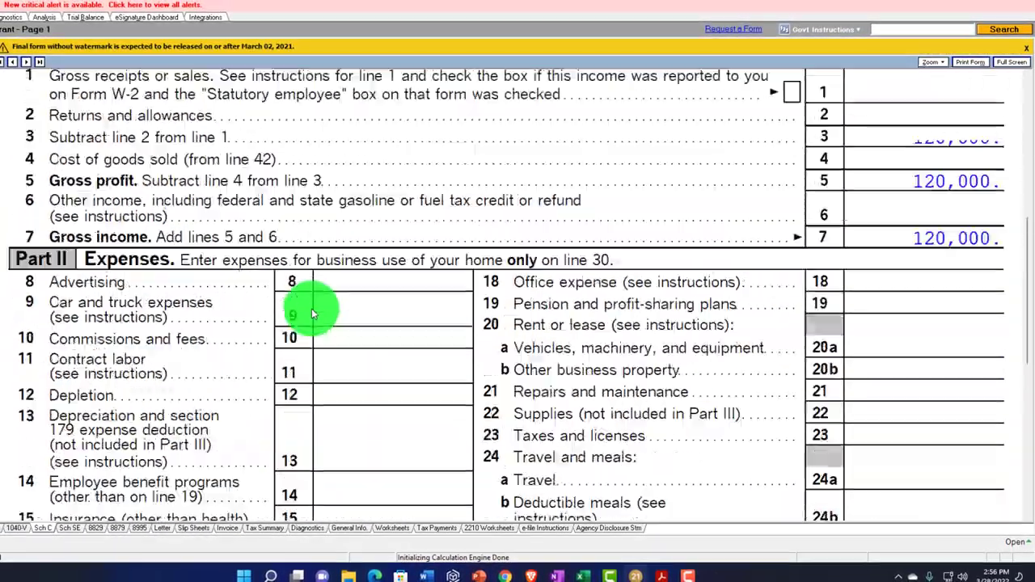
scroll(311, 308, up, 2)
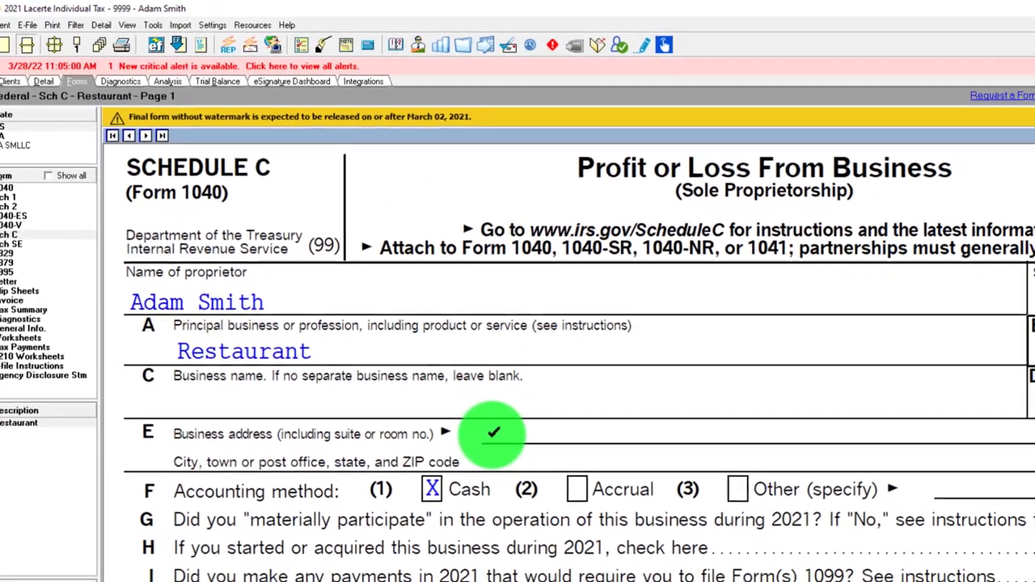
scroll(493, 432, down, 5)
scroll(434, 402, down, 10)
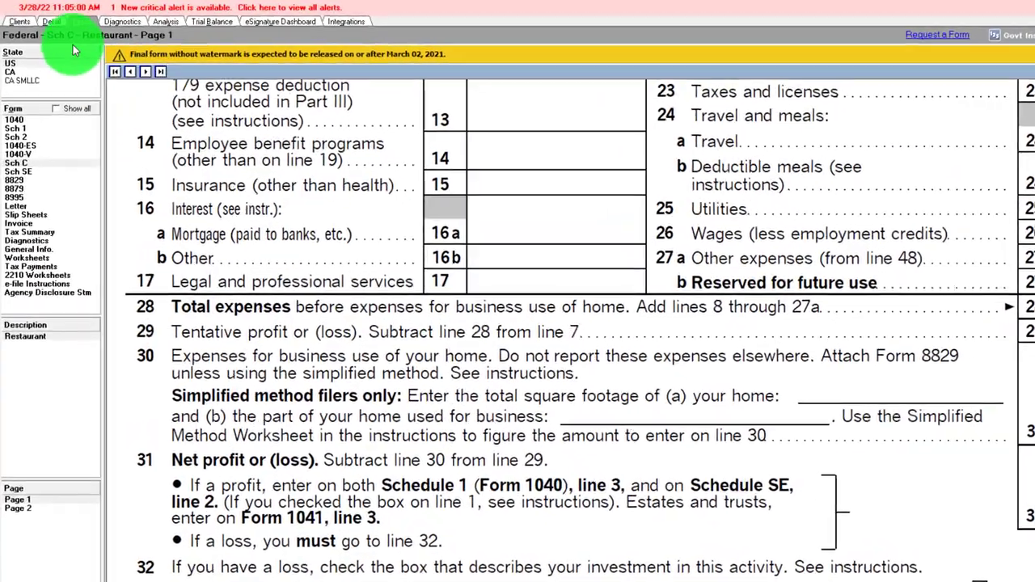
click(51, 21)
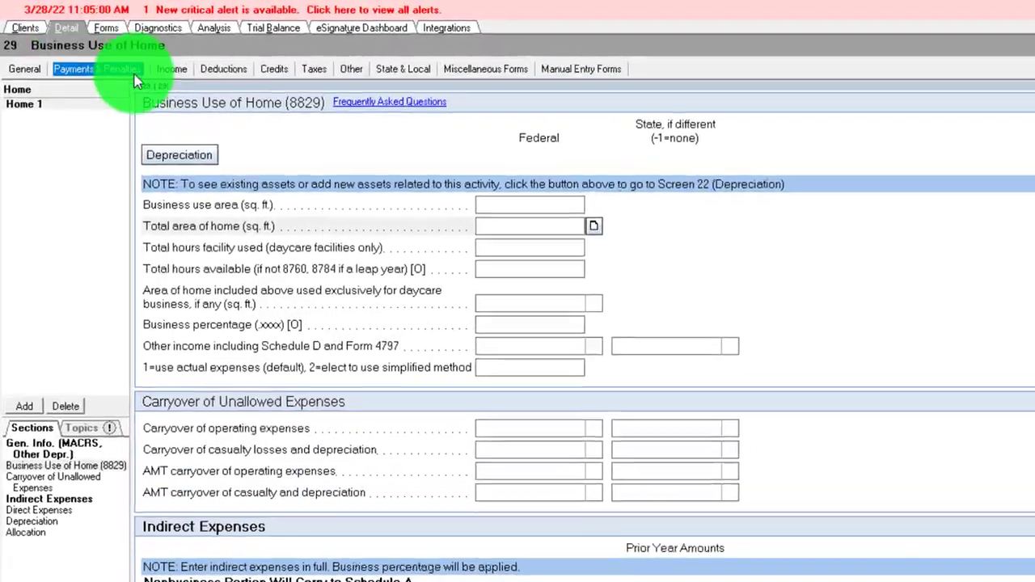
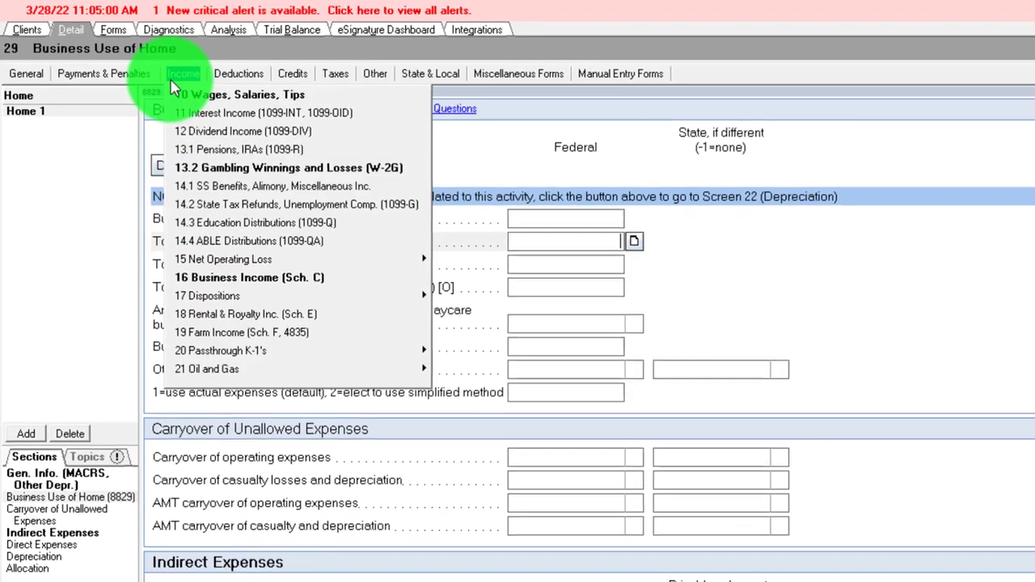
Open the Business Use of Home input and enter 600 sq. ft. business use area, 1,500 sq. ft. total area and simplified method election 2.
mouse_move(217, 75)
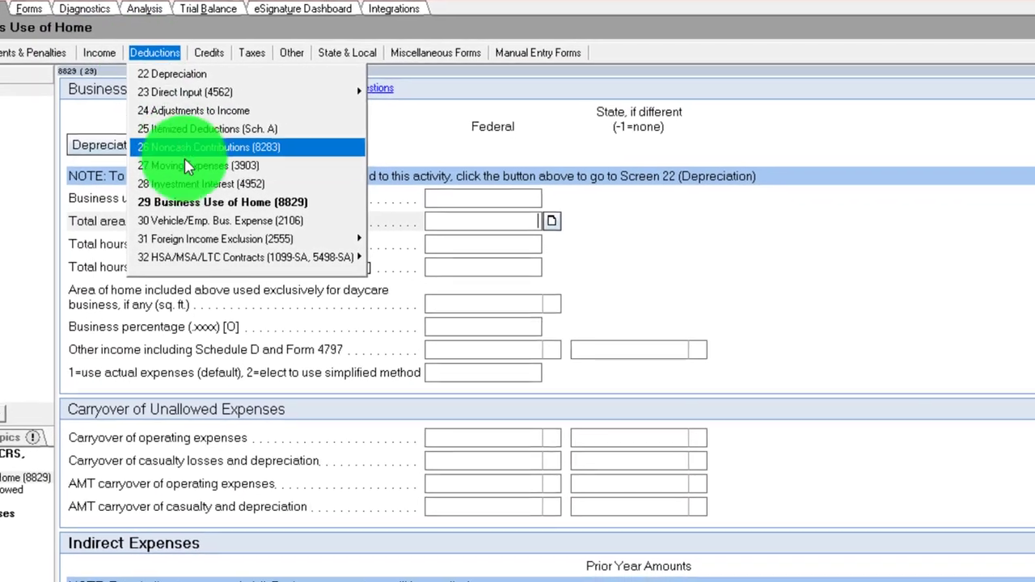
click(174, 198)
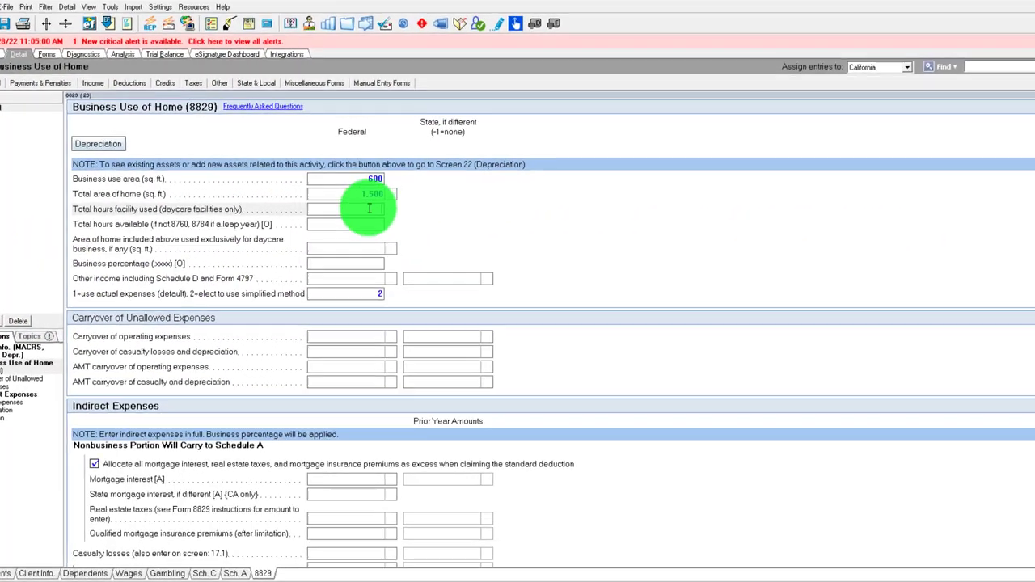
click(368, 174)
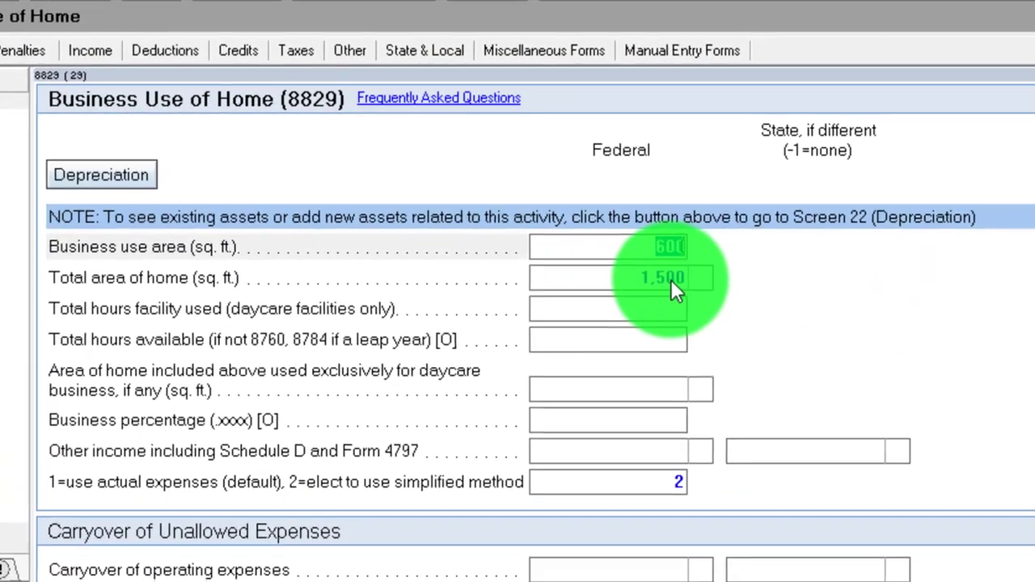
click(670, 279)
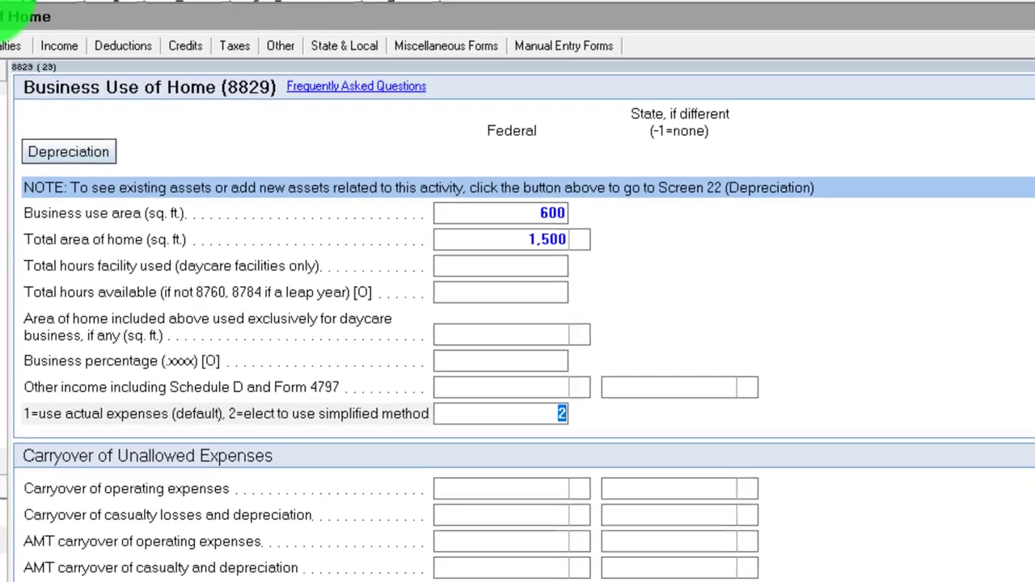
click(53, 56)
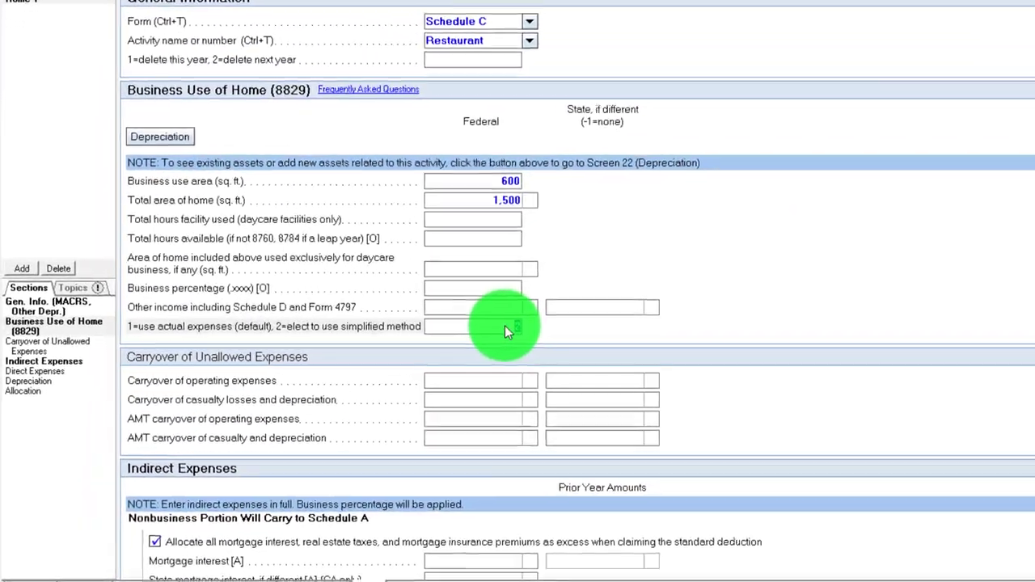
Clear the simplified method election and enter 500 for repairs and maintenance under Direct Expenses.
scroll(546, 324, down, 5)
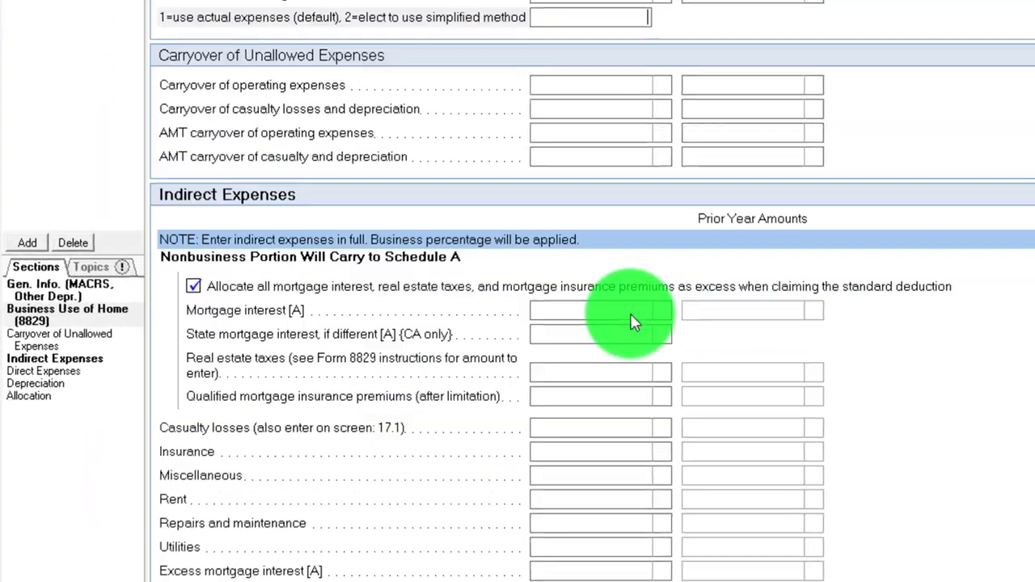
scroll(639, 322, down, 2)
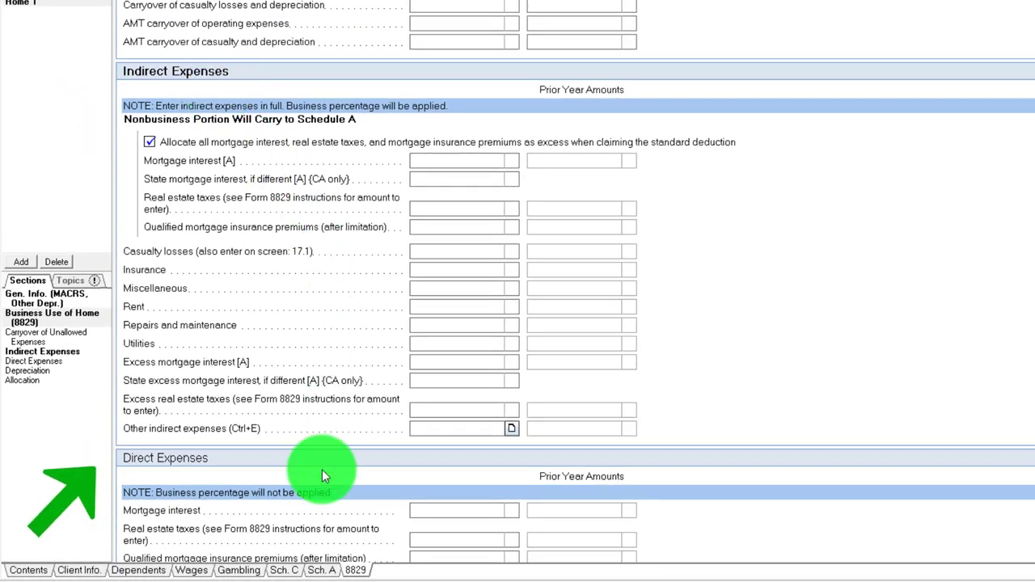
scroll(322, 469, down, 3)
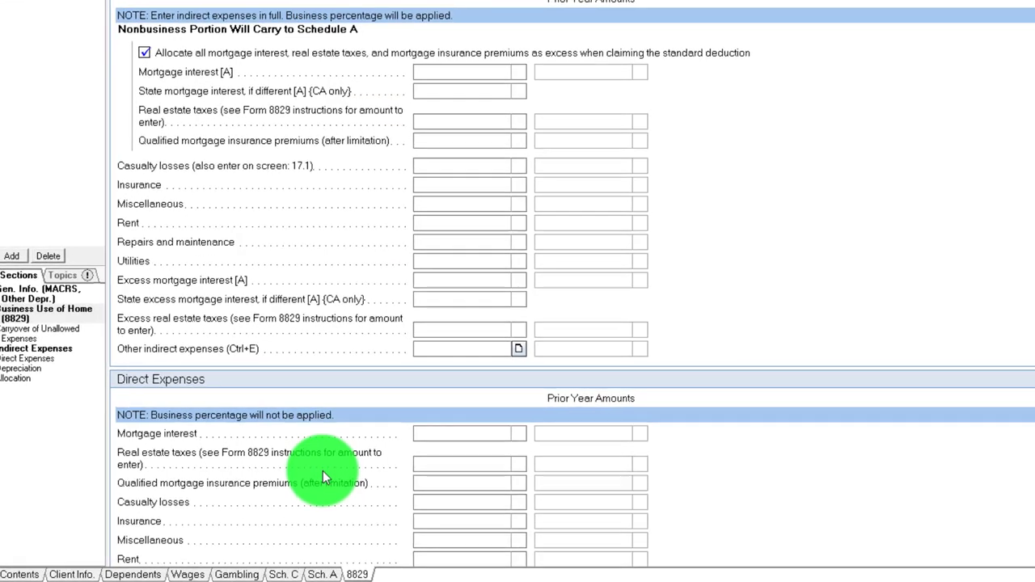
scroll(324, 473, down, 5)
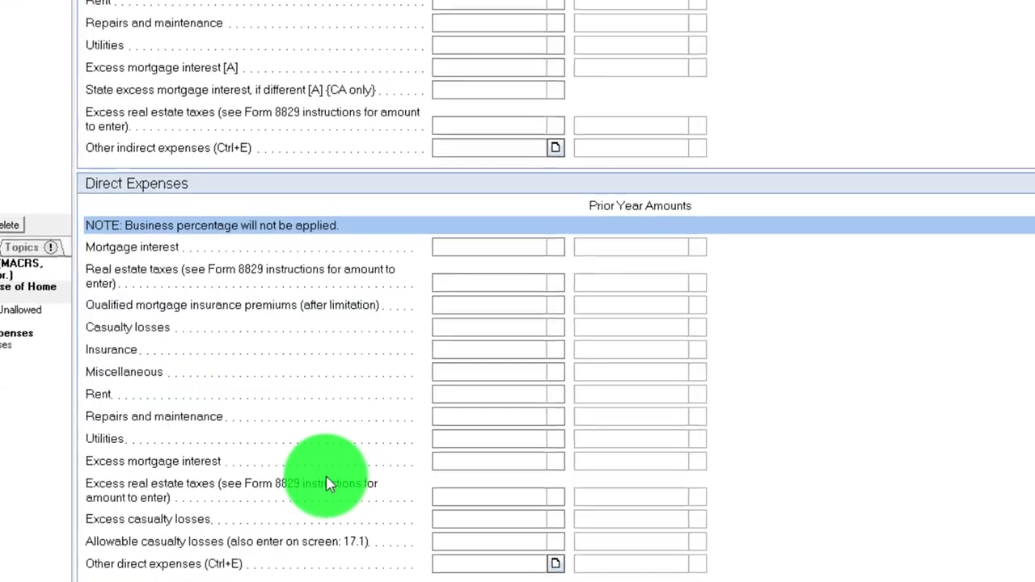
scroll(326, 483, down, 3)
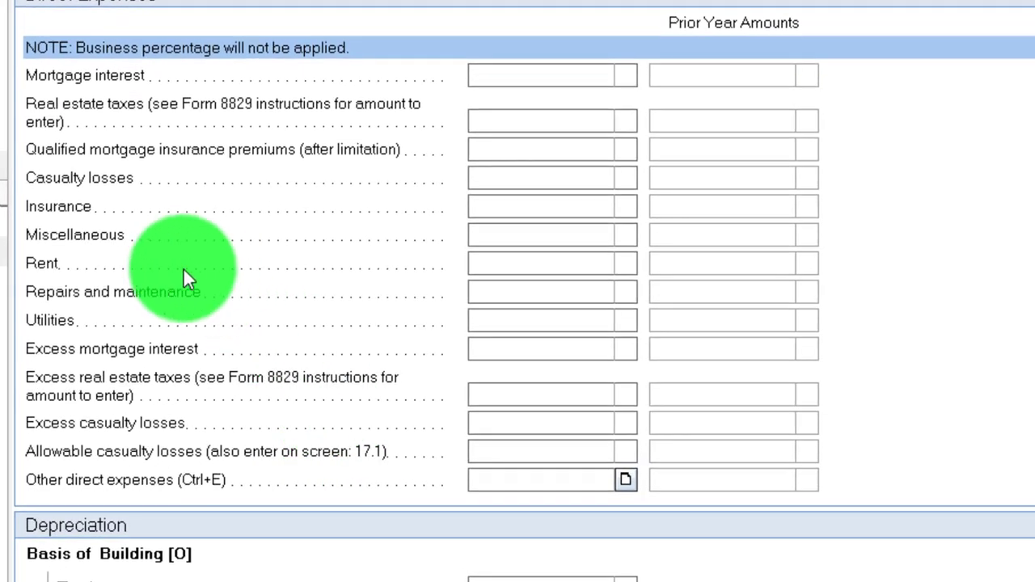
click(503, 293)
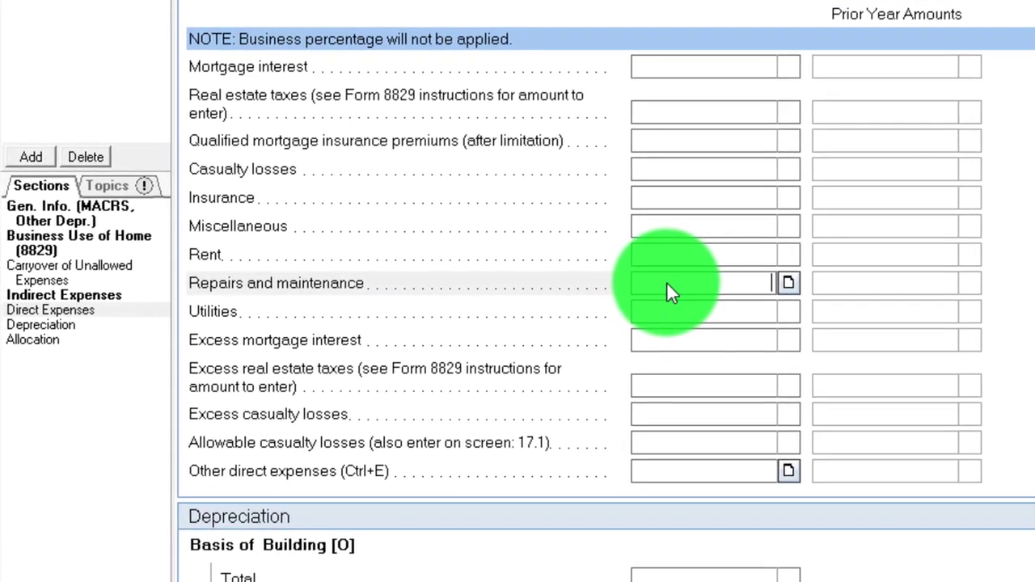
text(500)
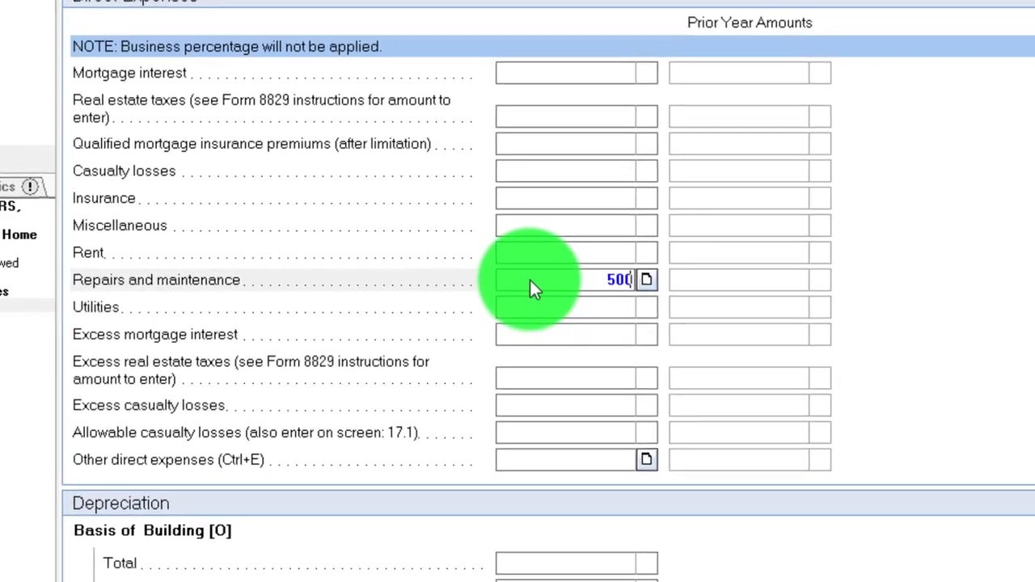
key(Tab)
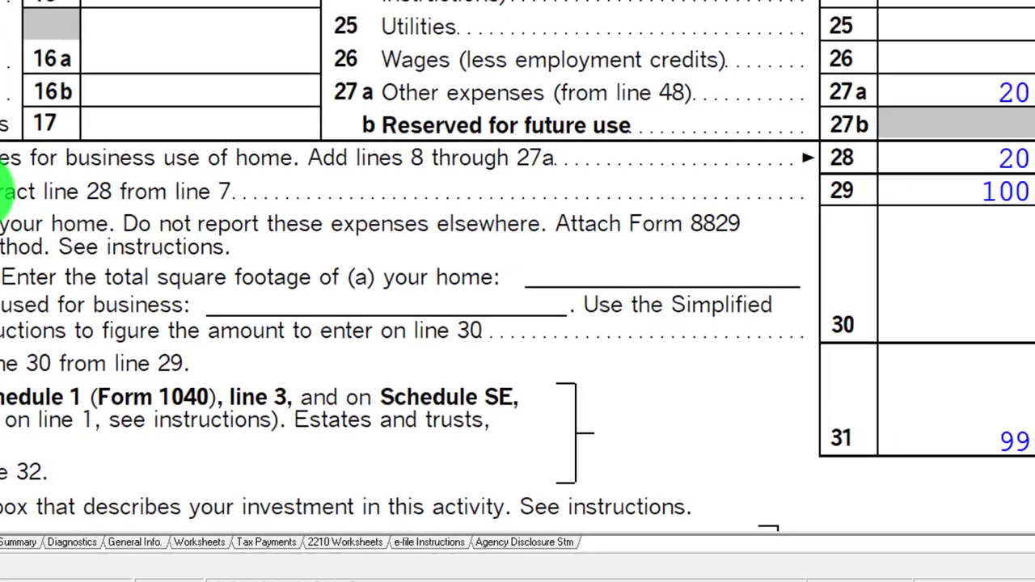
Check Schedule C line 30, open its supporting Form 8829, and examine the home area and direct expense lines.
scroll(821, 182, down, 5)
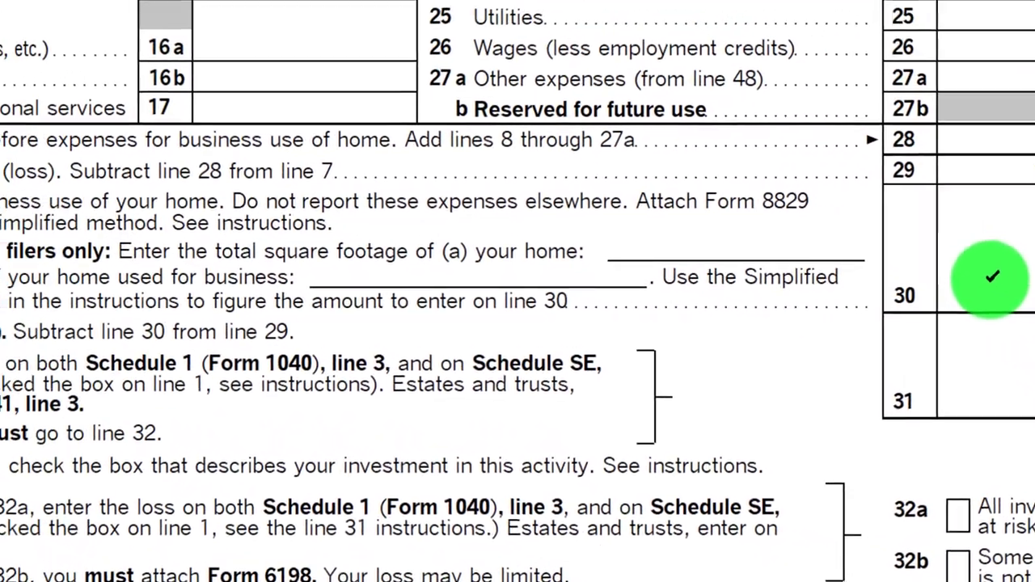
click(991, 277)
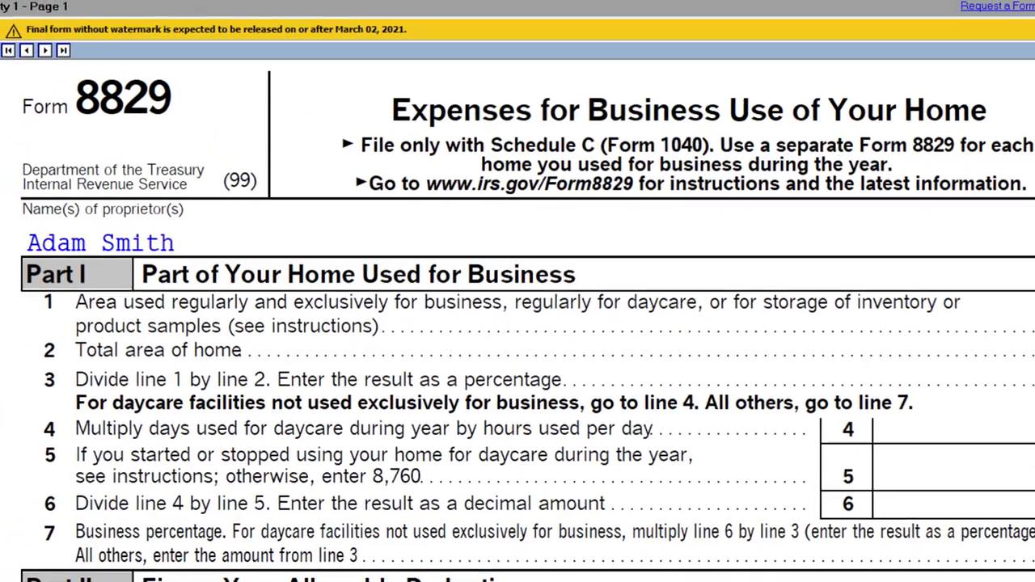
click(568, 273)
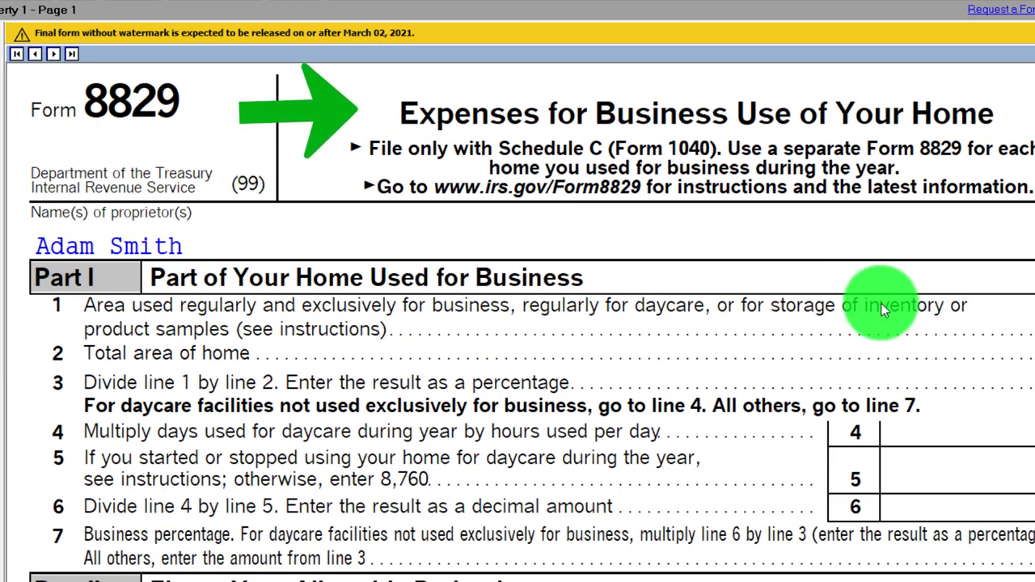
scroll(882, 308, down, 6)
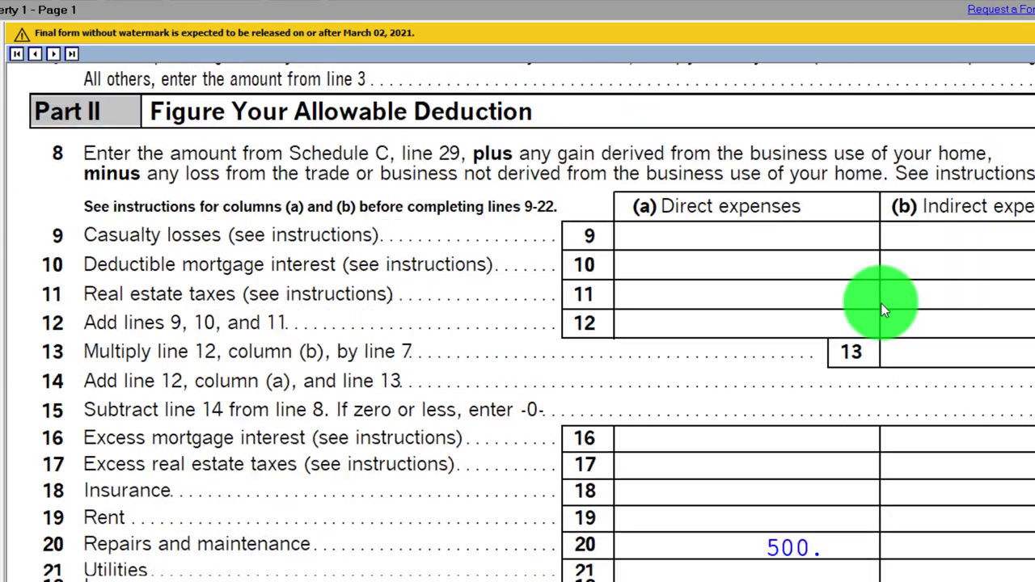
scroll(884, 339, down, 1)
click(889, 423)
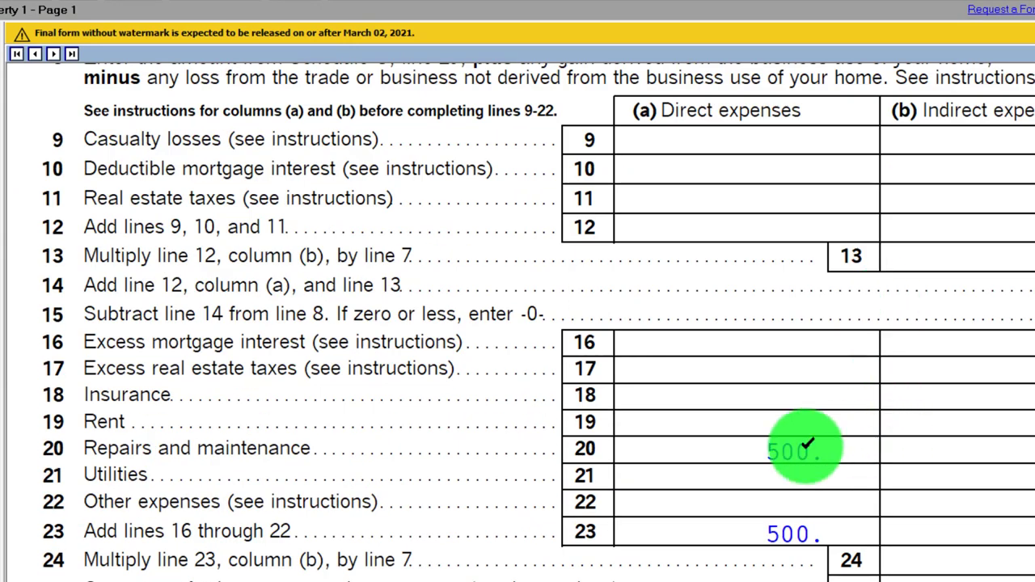
scroll(797, 558, down, 3)
scroll(806, 448, down, 1)
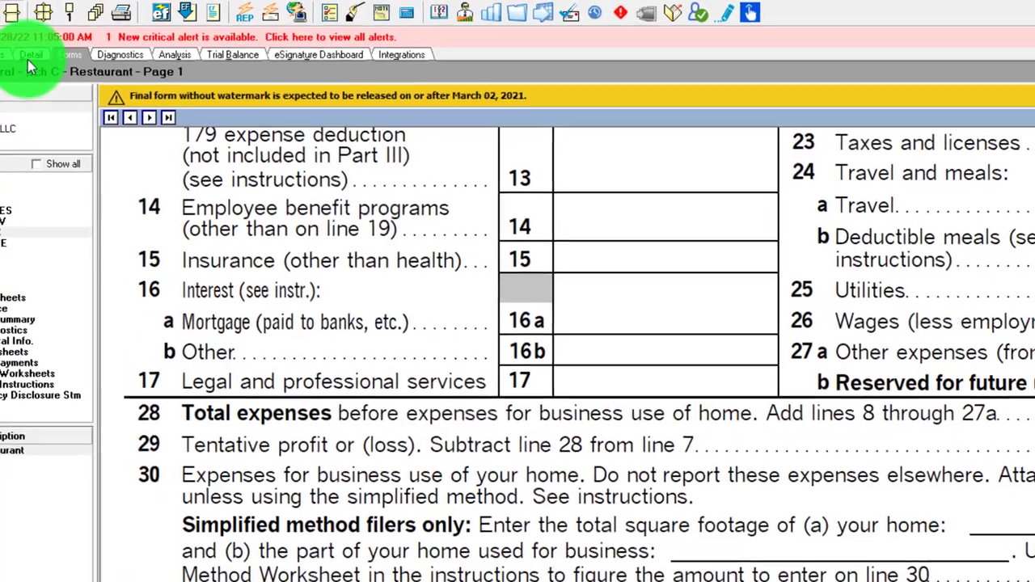
Return to the Business Use of Home detail input and review the square footage fields and the Indirect Expenses section.
click(30, 55)
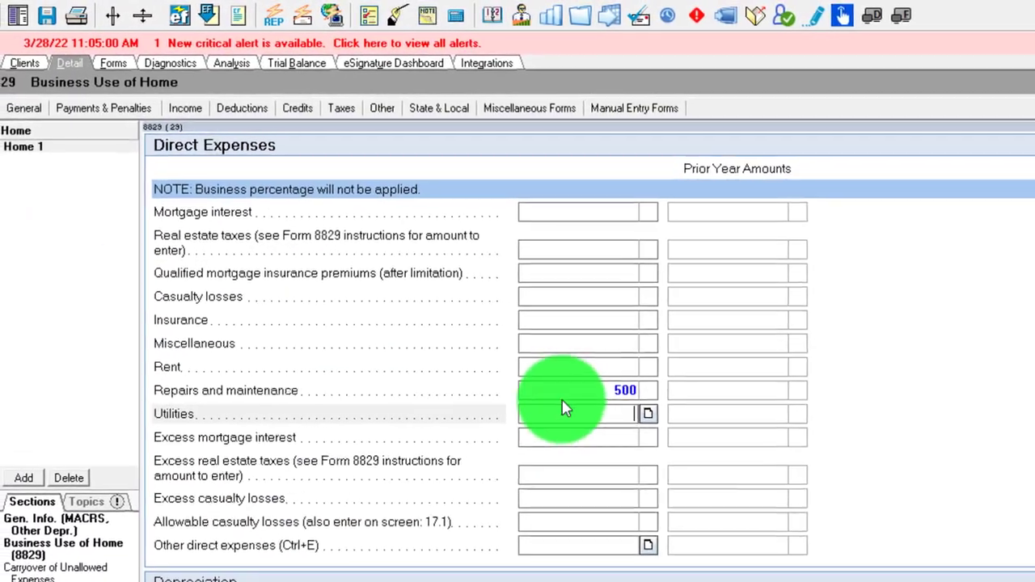
click(562, 396)
scroll(558, 527, up, 10)
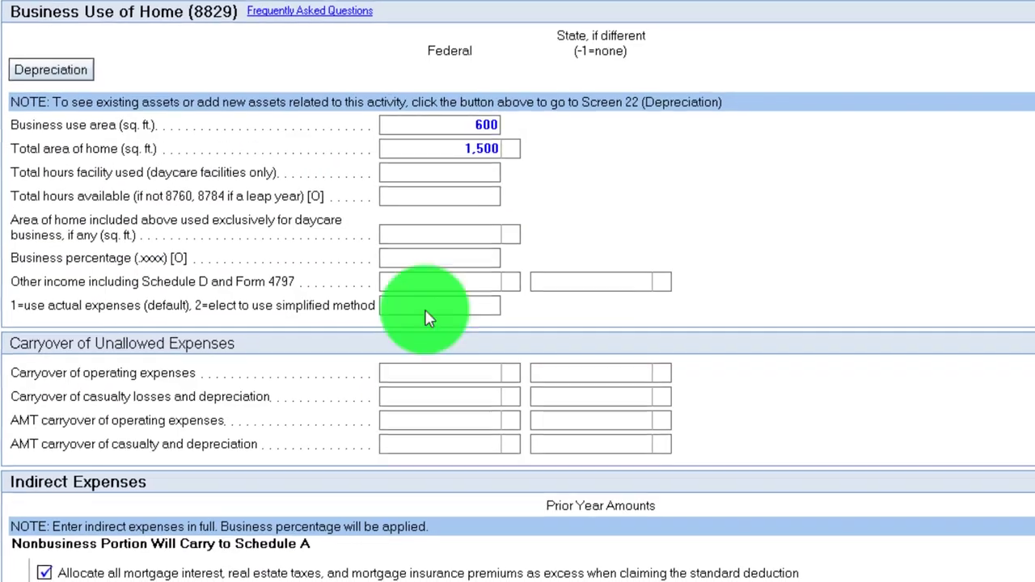
click(460, 126)
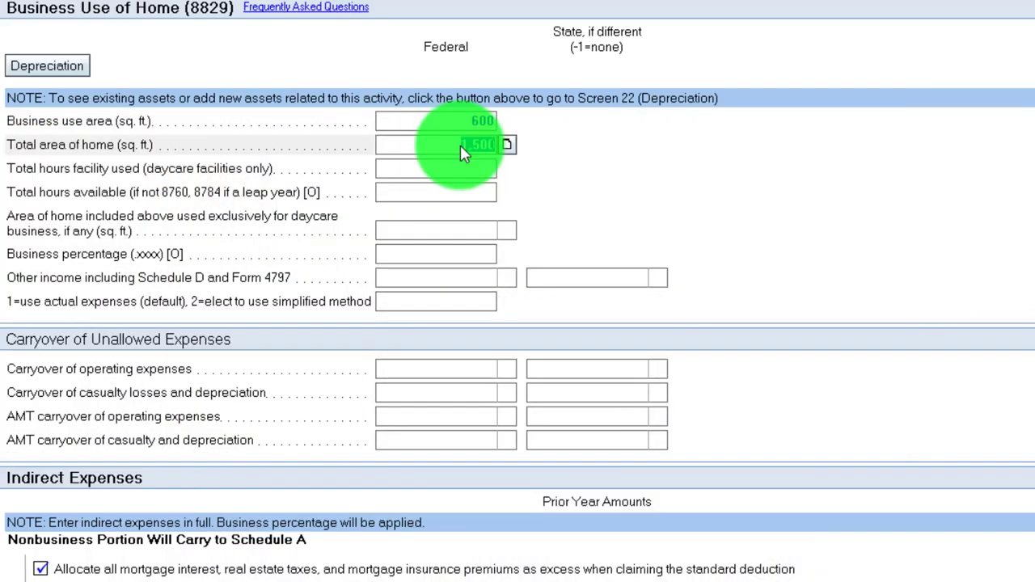
click(460, 145)
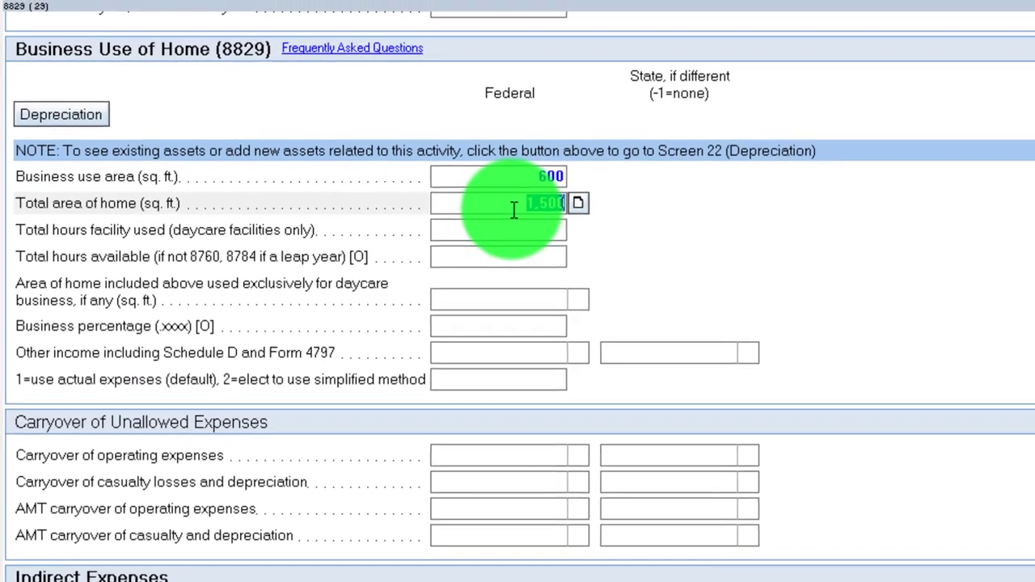
scroll(514, 209, down, 3)
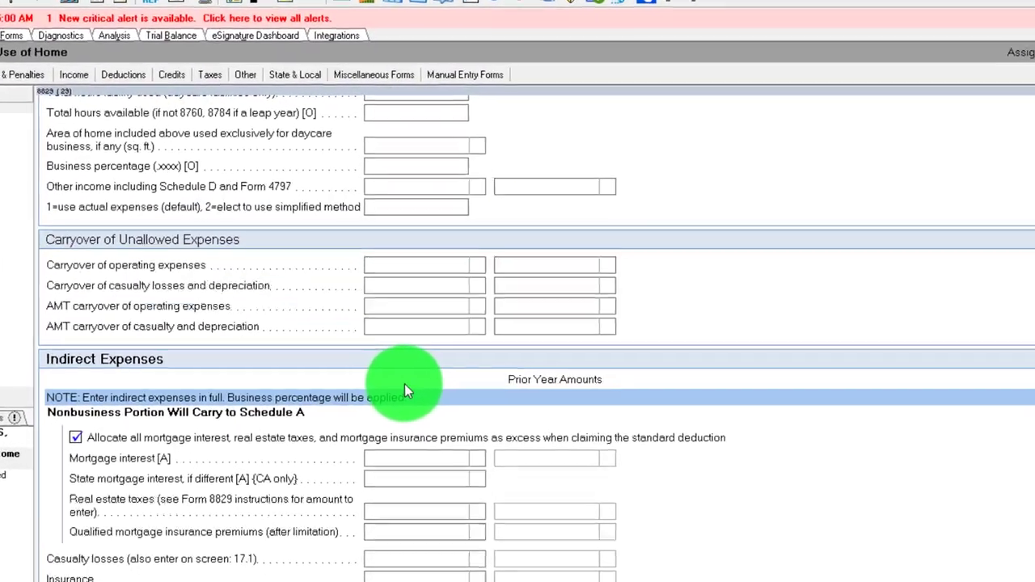
scroll(441, 428, down, 5)
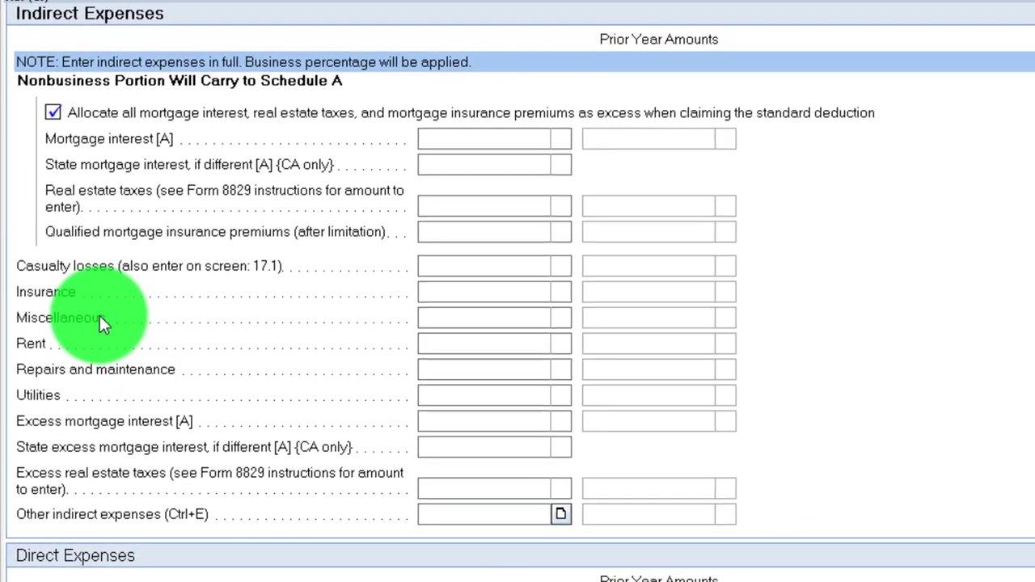
Move the calculator clear of the expense fields and calculate the annual rent from 1,400 a month.
click(450, 347)
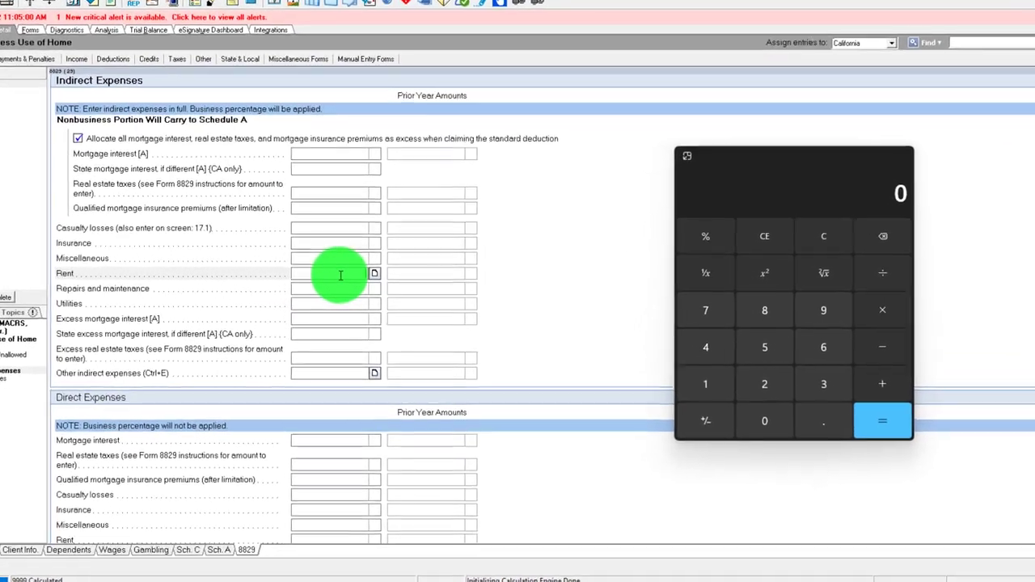
drag(735, 194, 784, 130)
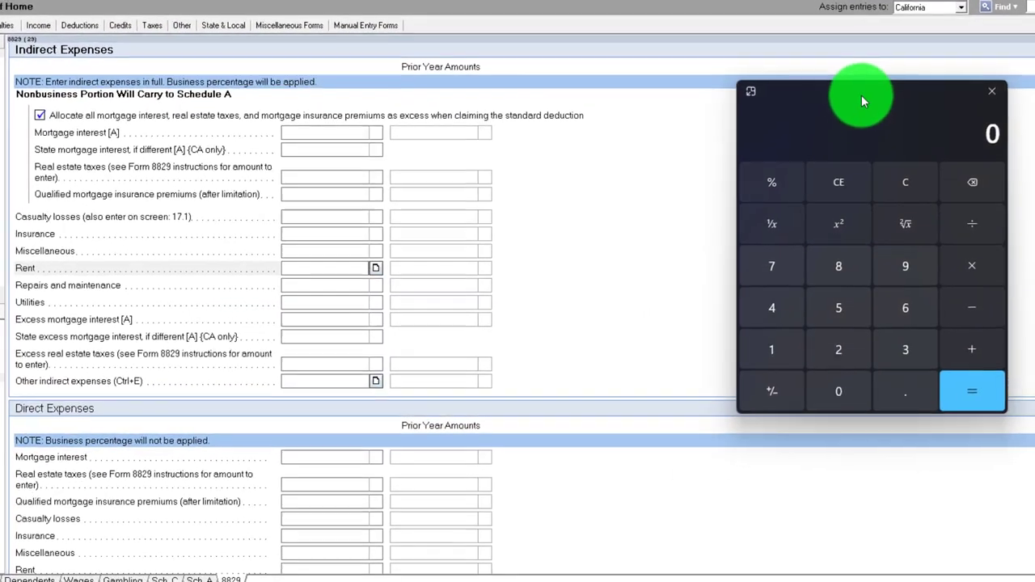
drag(860, 96, 865, 88)
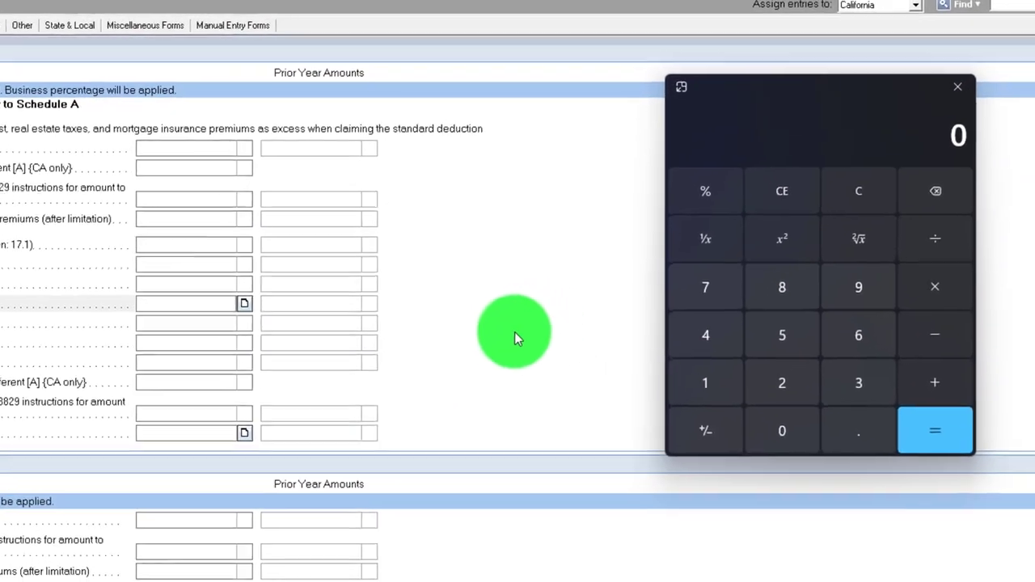
text(14)
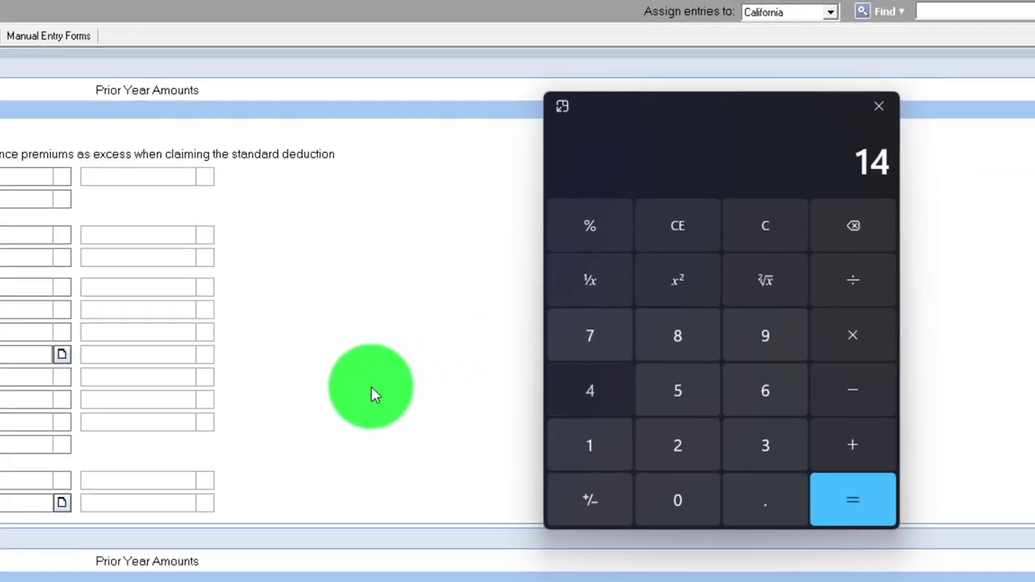
text(00)
key(Return)
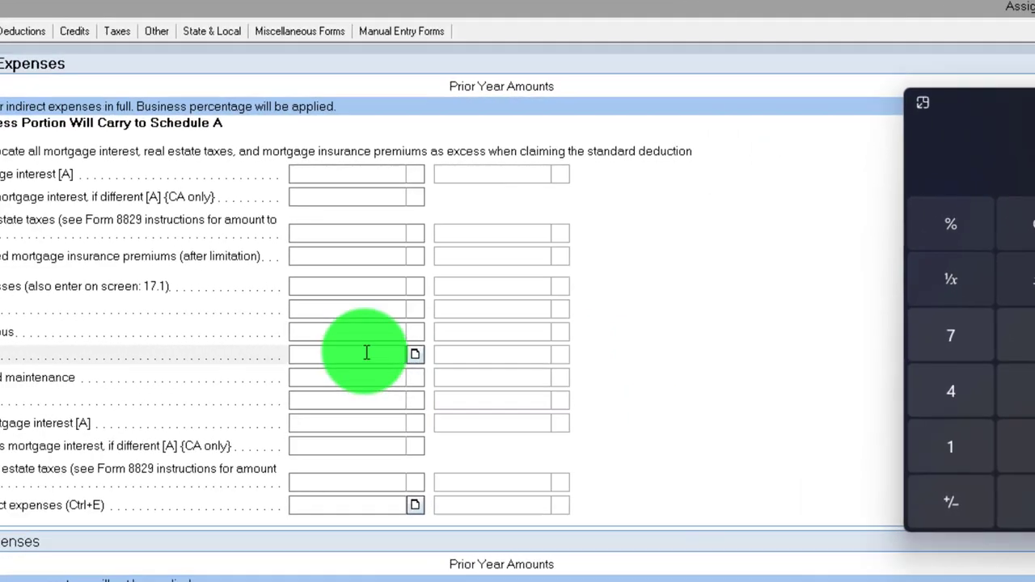
Enter 16,800 for rent and 2,000 for repairs and maintenance under Indirect Expenses.
click(367, 353)
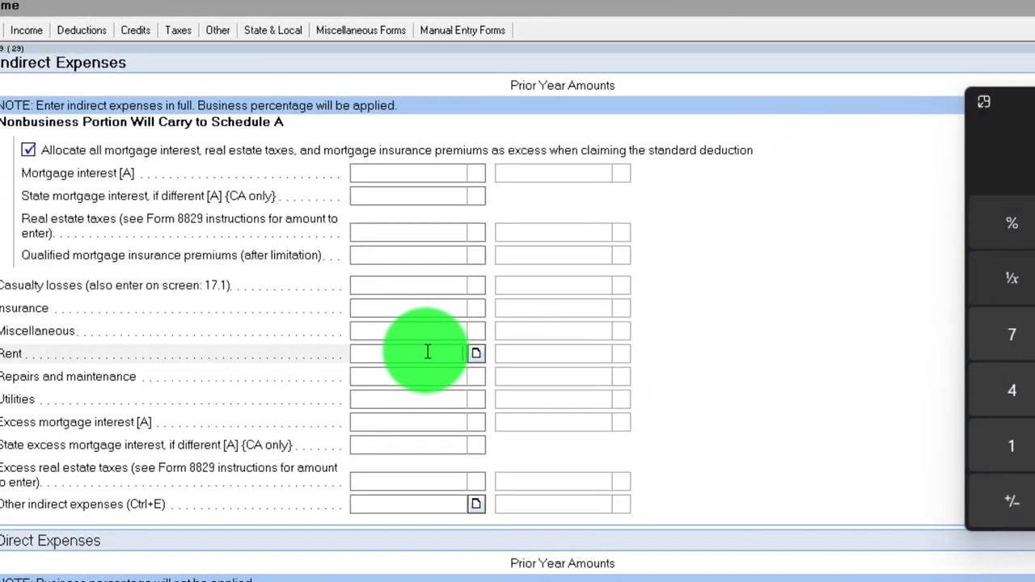
text(16800)
key(Tab)
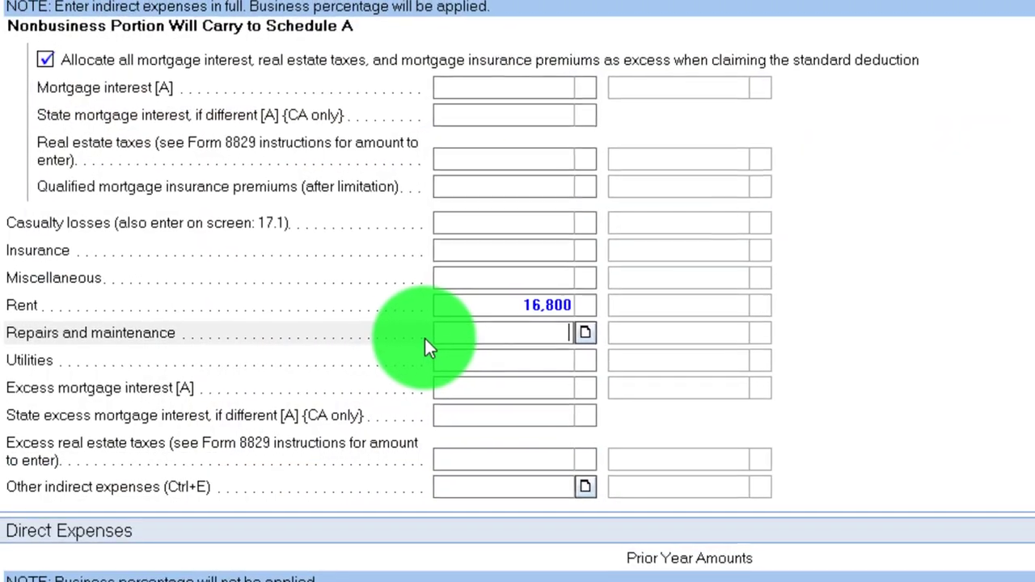
text(2000)
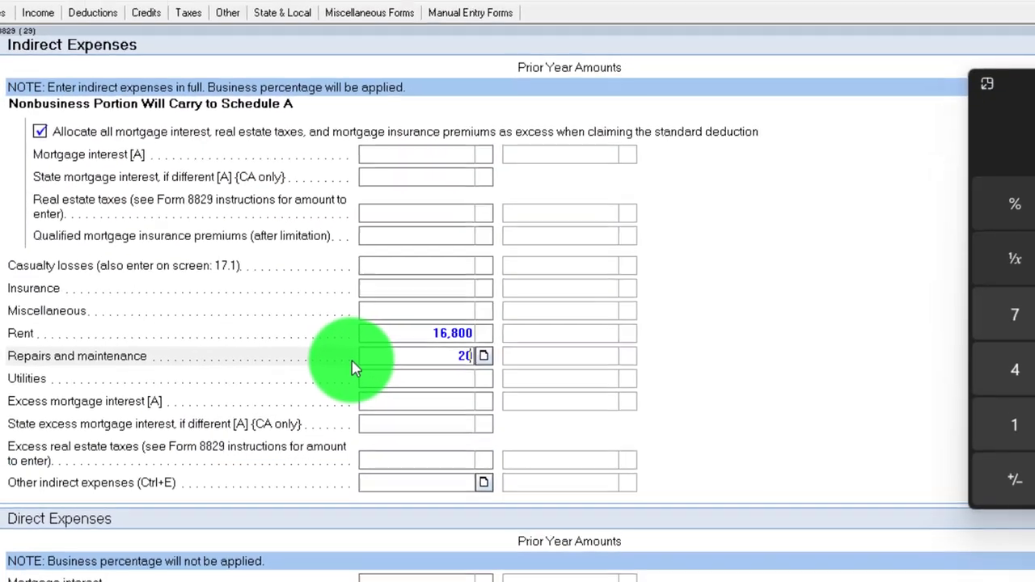
key(Tab)
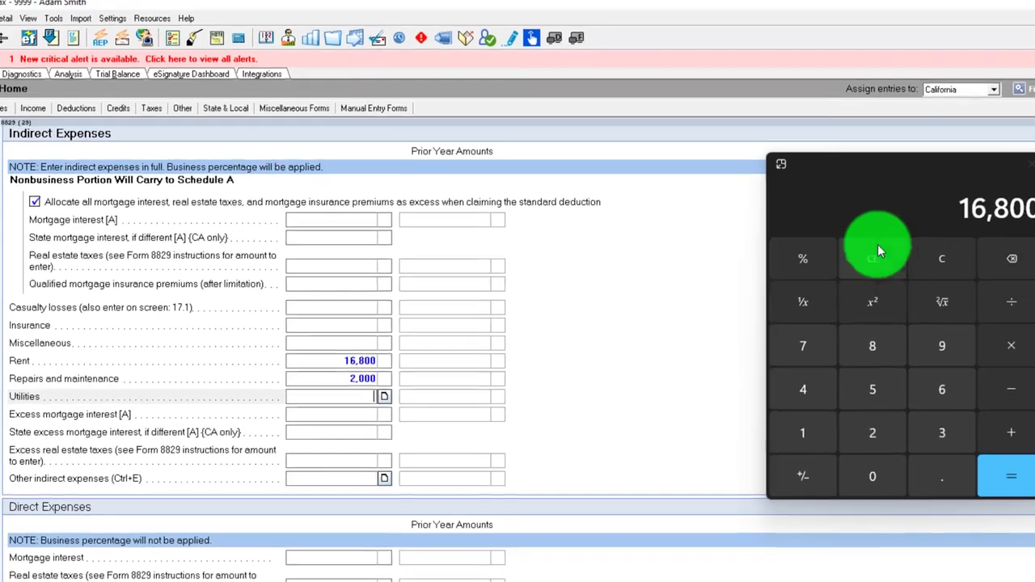
Calculate the annual utilities from 70 a month and enter 840 for Utilities under Indirect Expenses.
click(966, 247)
text(70)
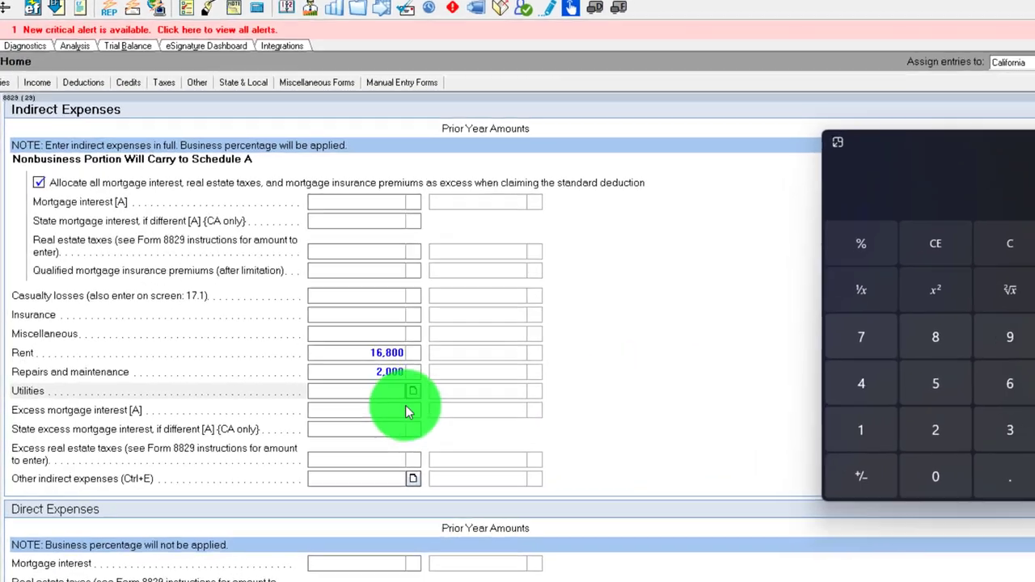
click(388, 392)
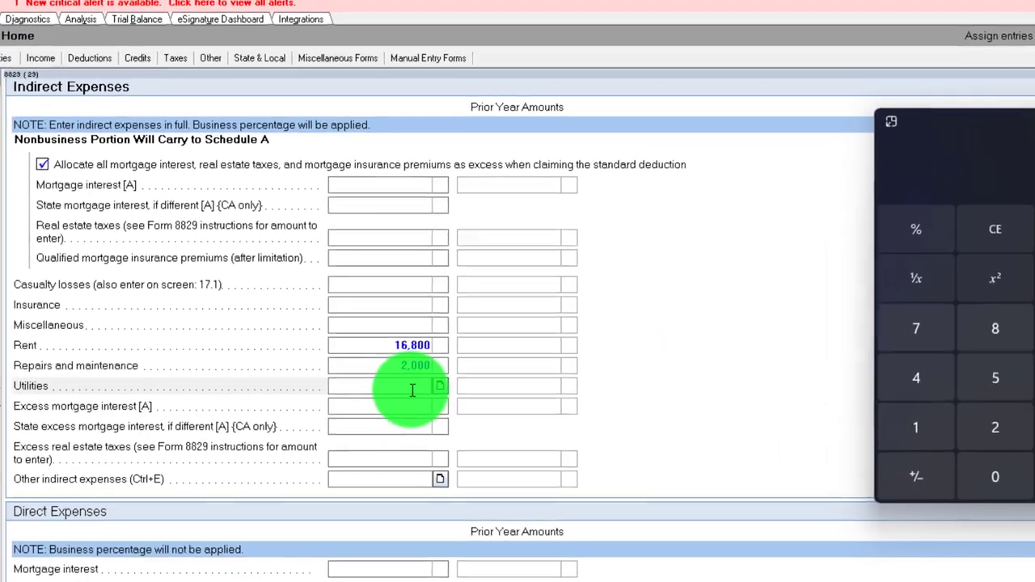
text(840)
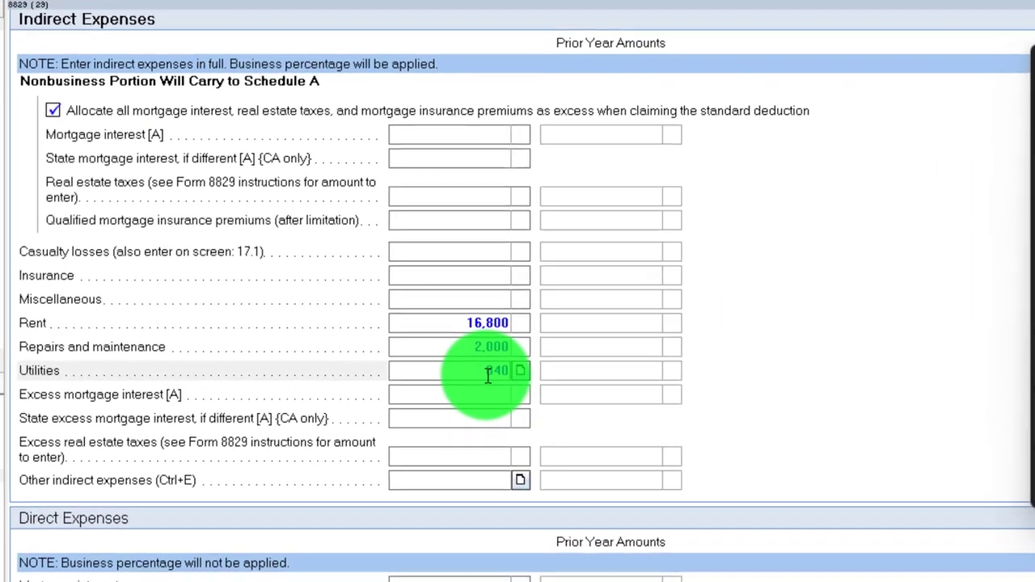
key(Tab)
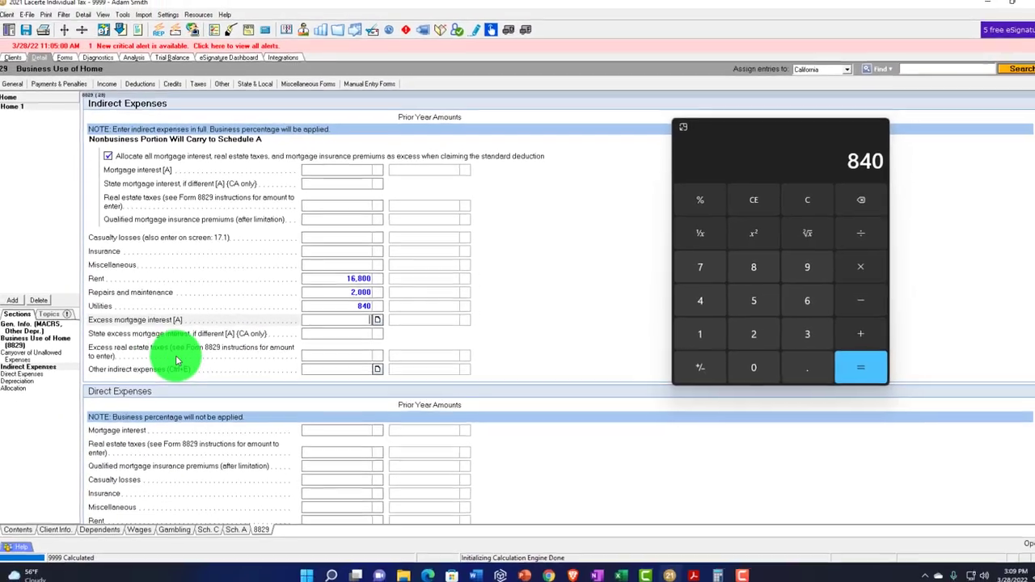
Return to the tax forms and open Form 8829 from Schedule C at its Part I home area lines.
click(185, 364)
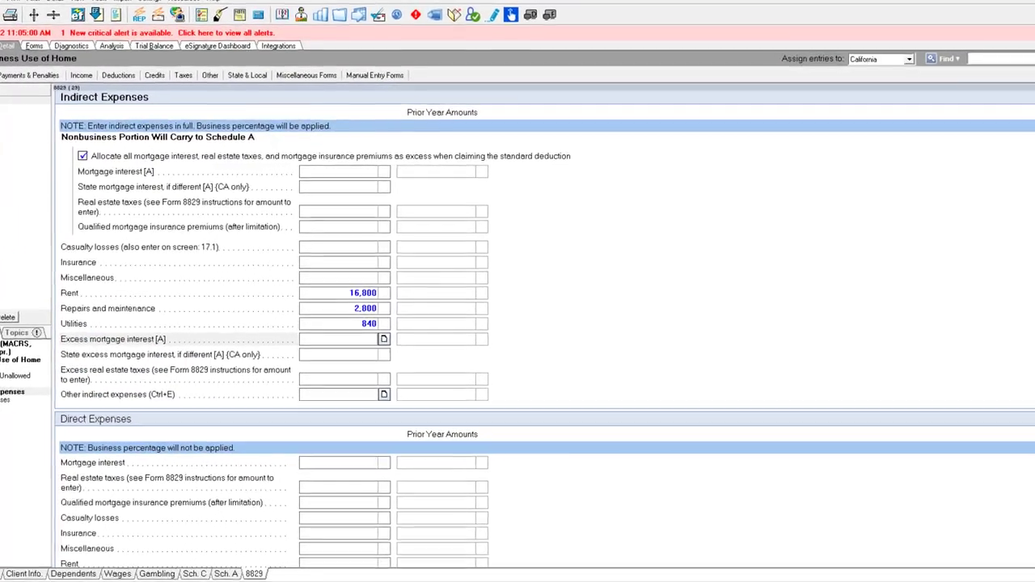
click(34, 46)
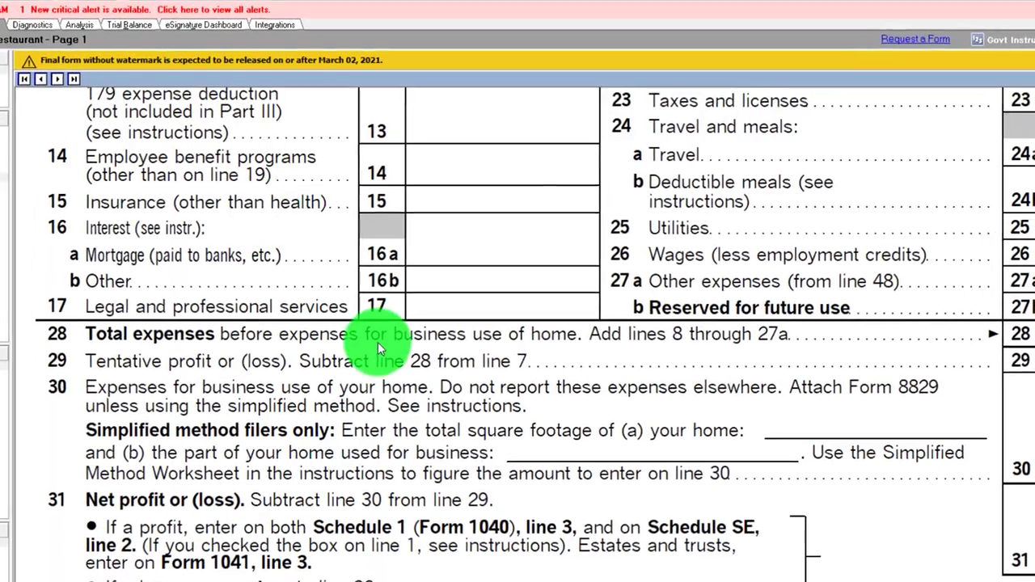
scroll(378, 342, up, 10)
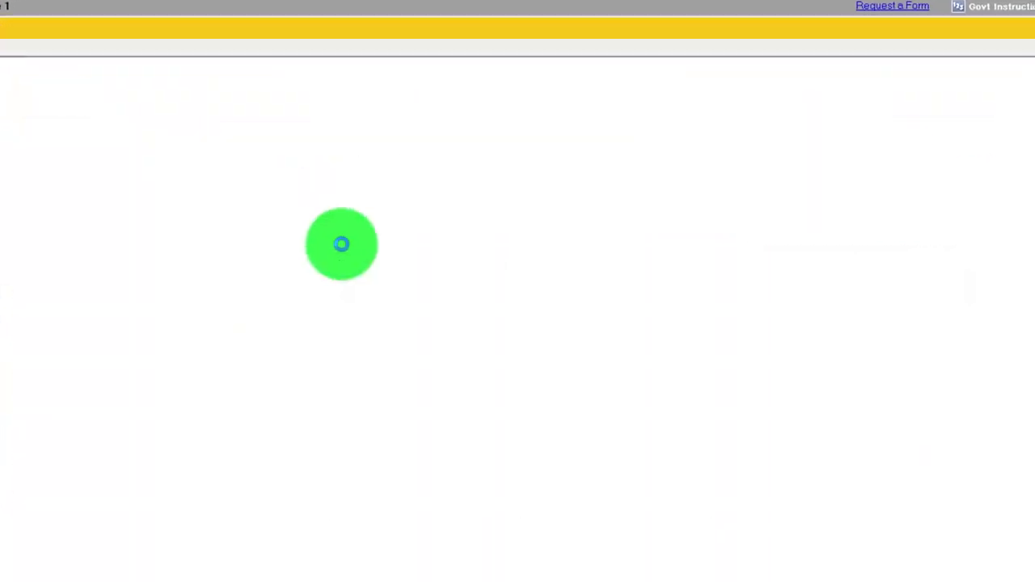
scroll(446, 270, up, 10)
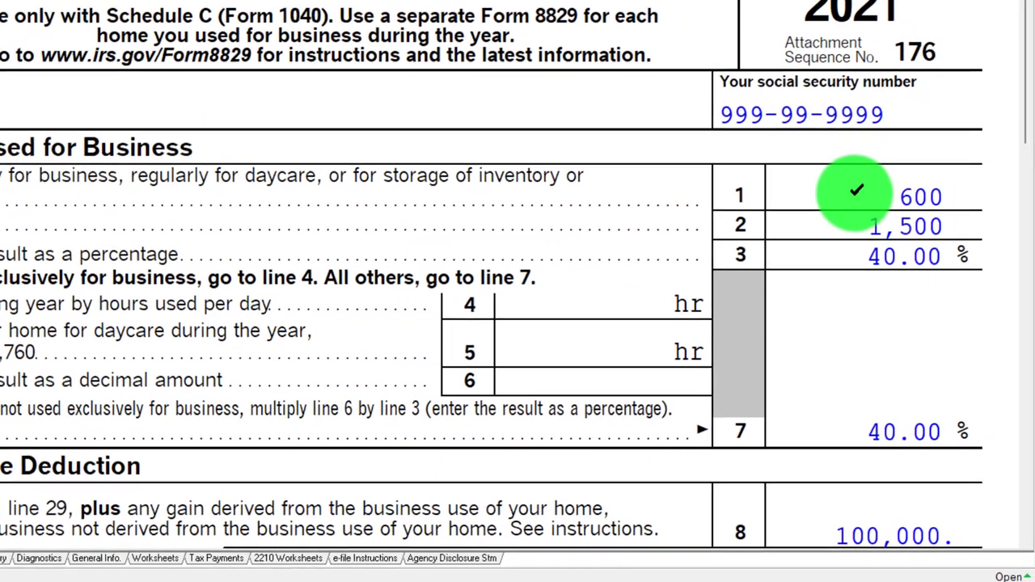
Verify the business-use percentage by dividing 600 by 1,500 on the calculator, and move the calculator clear of the form.
drag(326, 73, 237, 73)
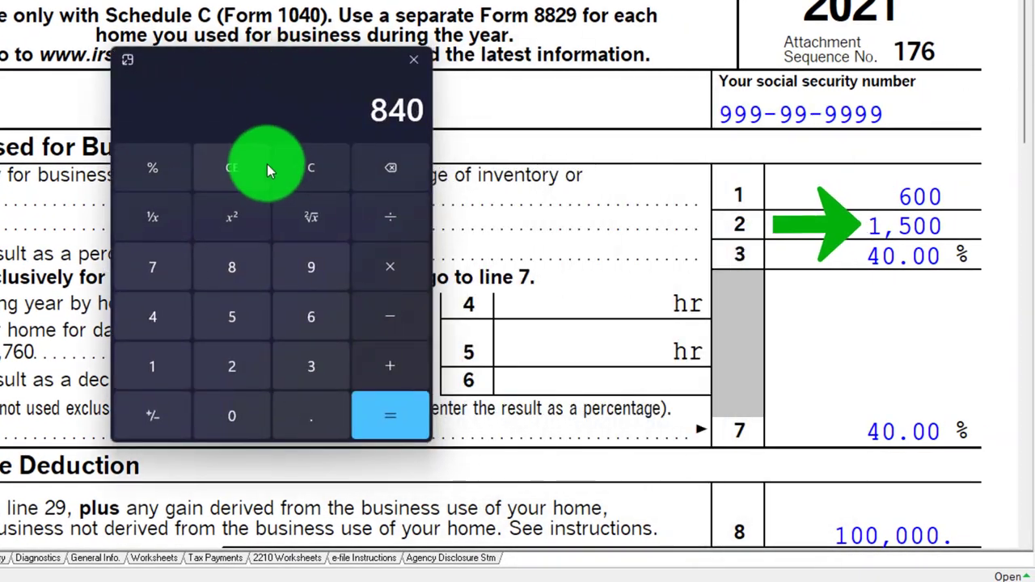
text(600)
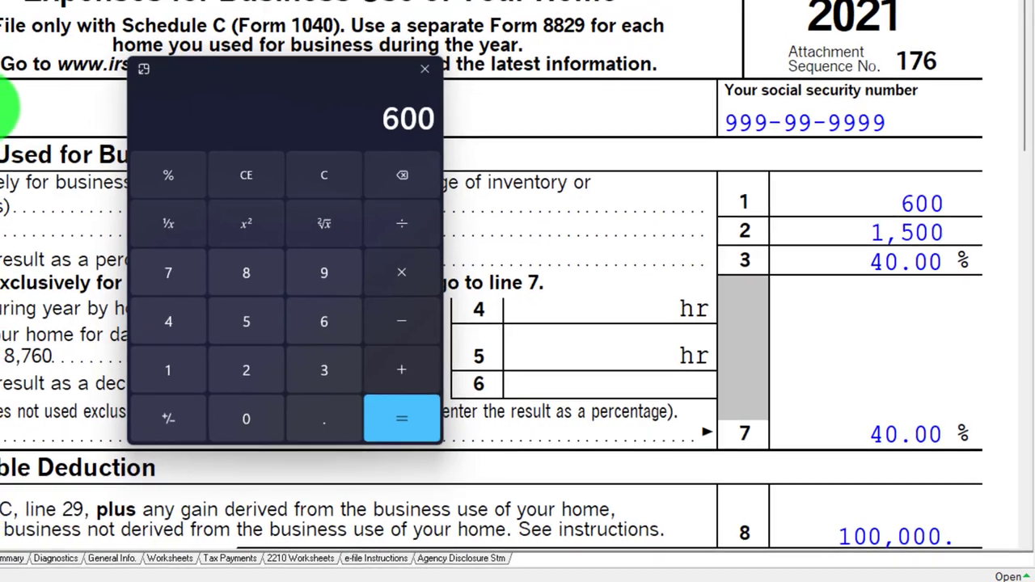
key(slash)
text(14)
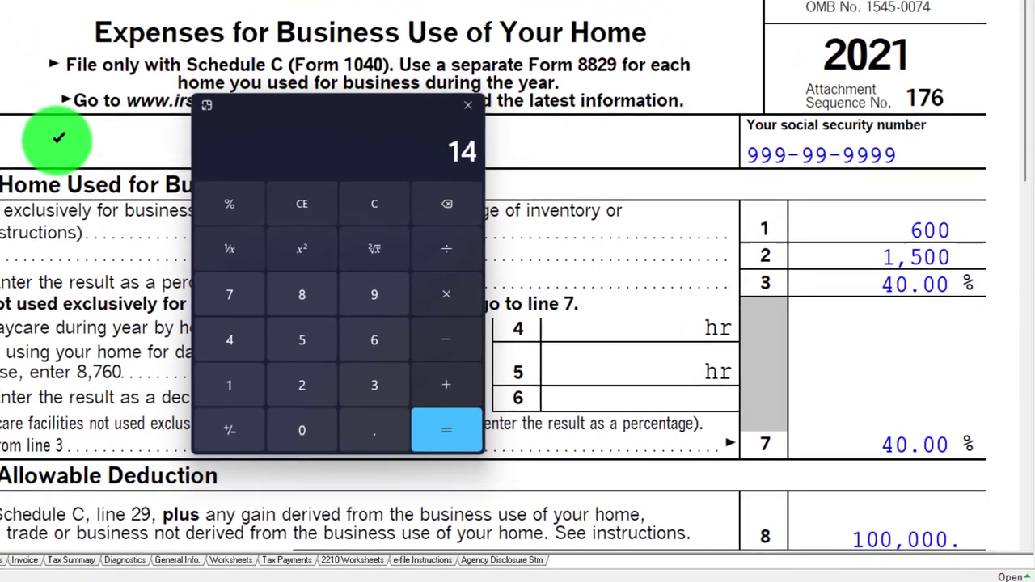
key(BackSpace)
text(5)
key(Return)
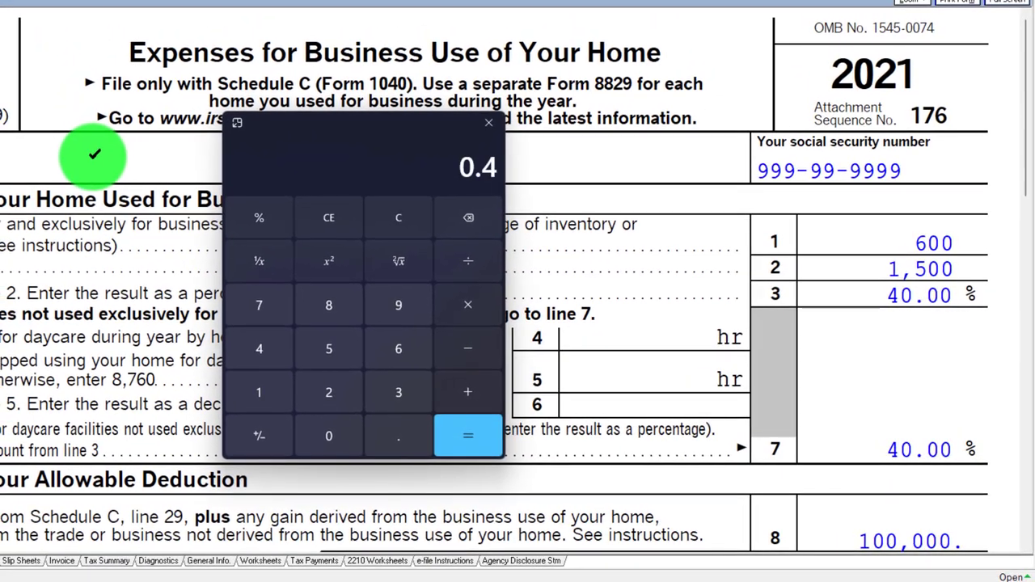
drag(384, 122, 1021, 144)
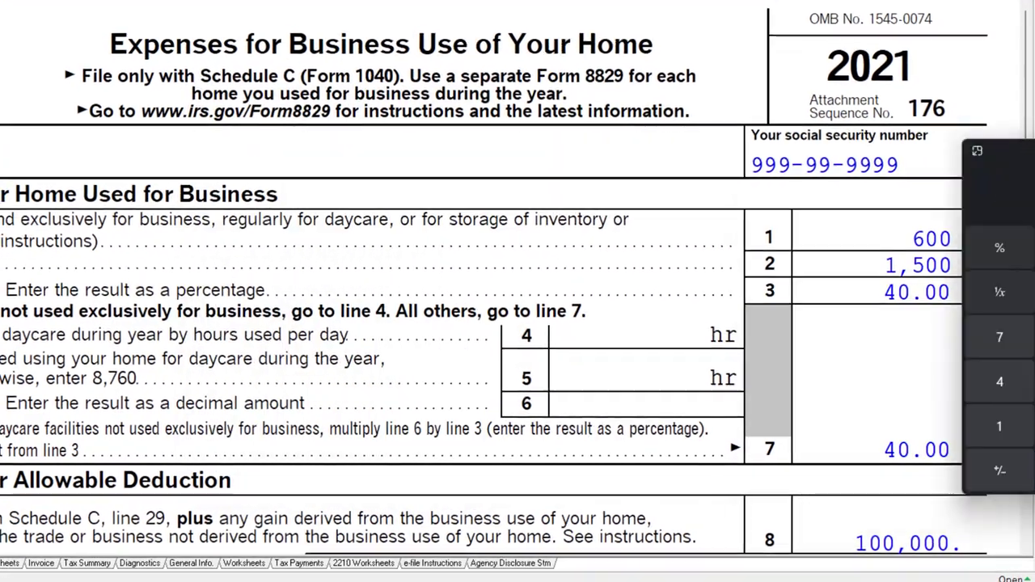
Check Form 8829 line 24 by multiplying the line 23 indirect expense total by 0.4 on the calculator.
scroll(728, 333, down, 10)
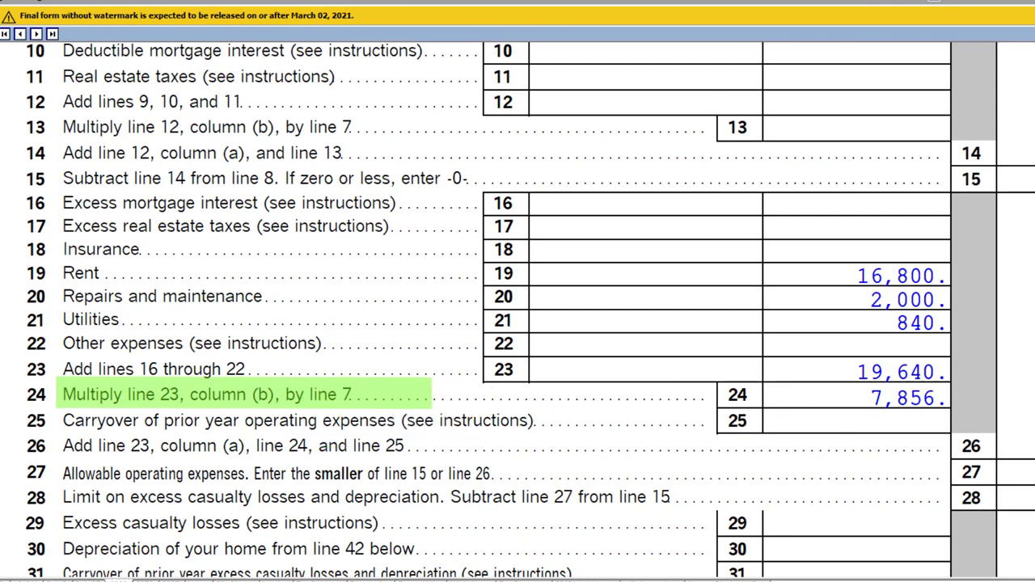
drag(1017, 218, 418, 217)
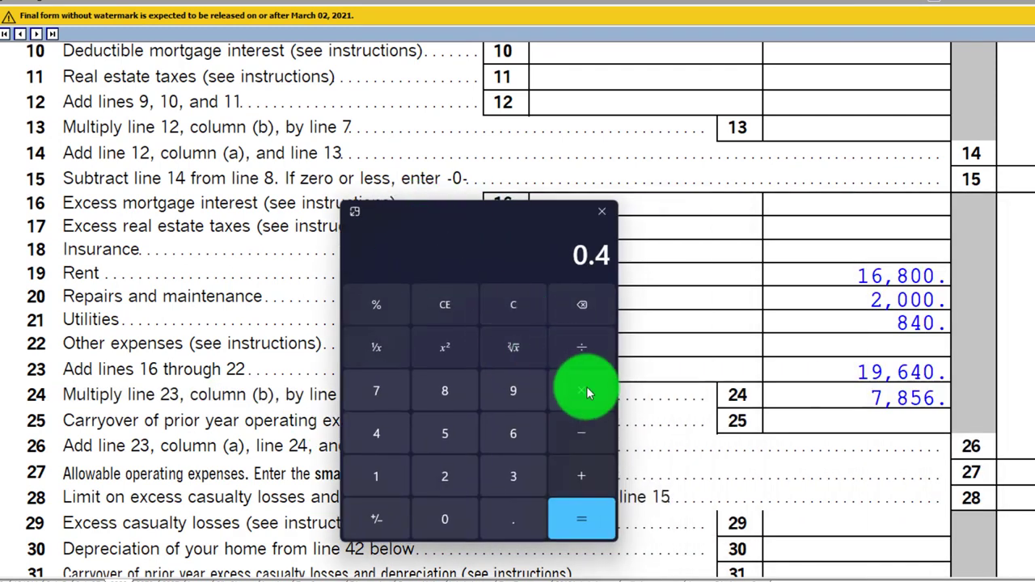
text(1)
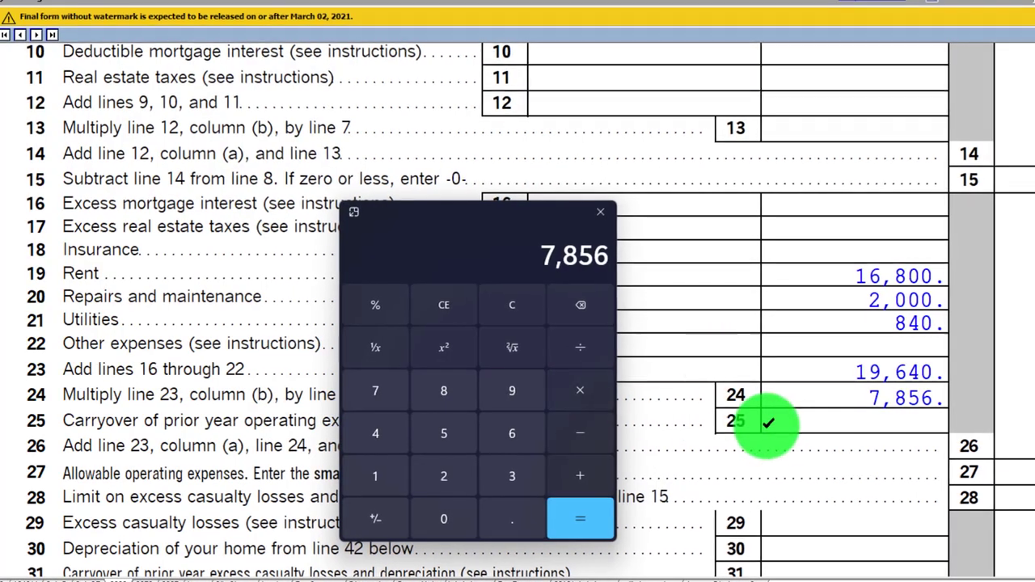
click(463, 196)
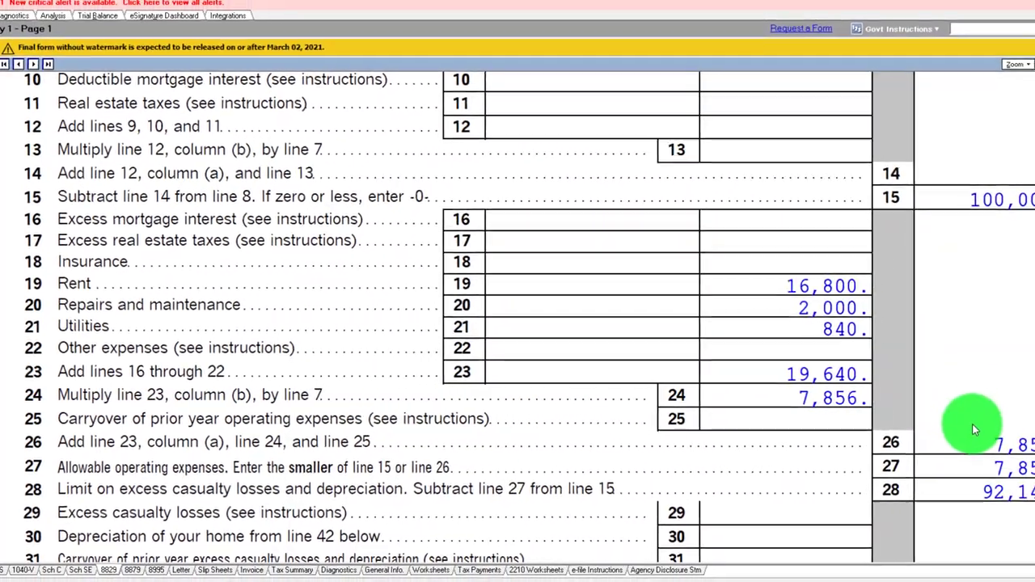
Follow the allowable home expenses through Form 8829 line 36 and examine their effect on Schedule C lines 28 through 31.
scroll(971, 453, down, 2)
scroll(898, 434, down, 6)
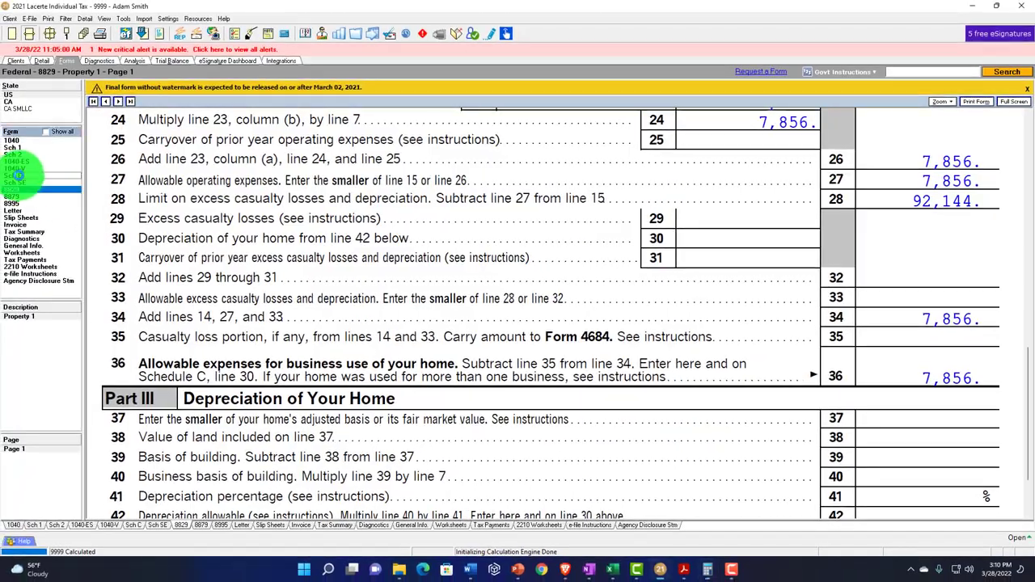
click(18, 175)
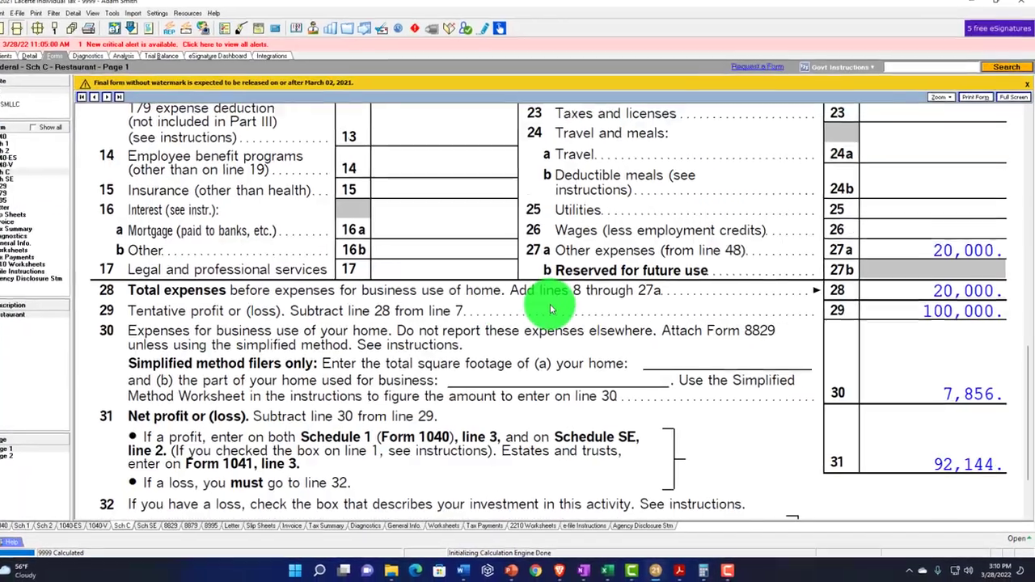
scroll(437, 267, up, 4)
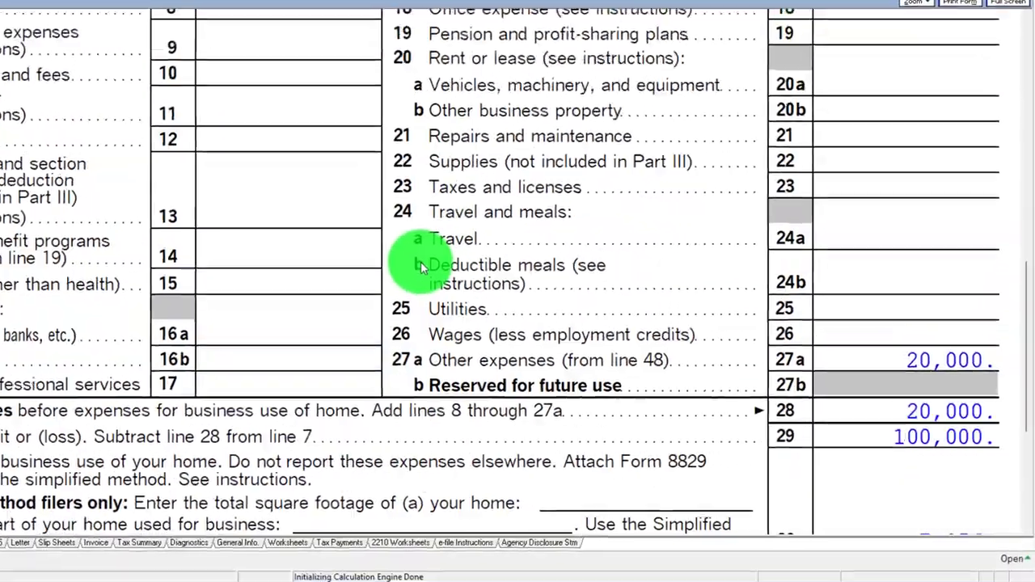
scroll(347, 243, down, 2)
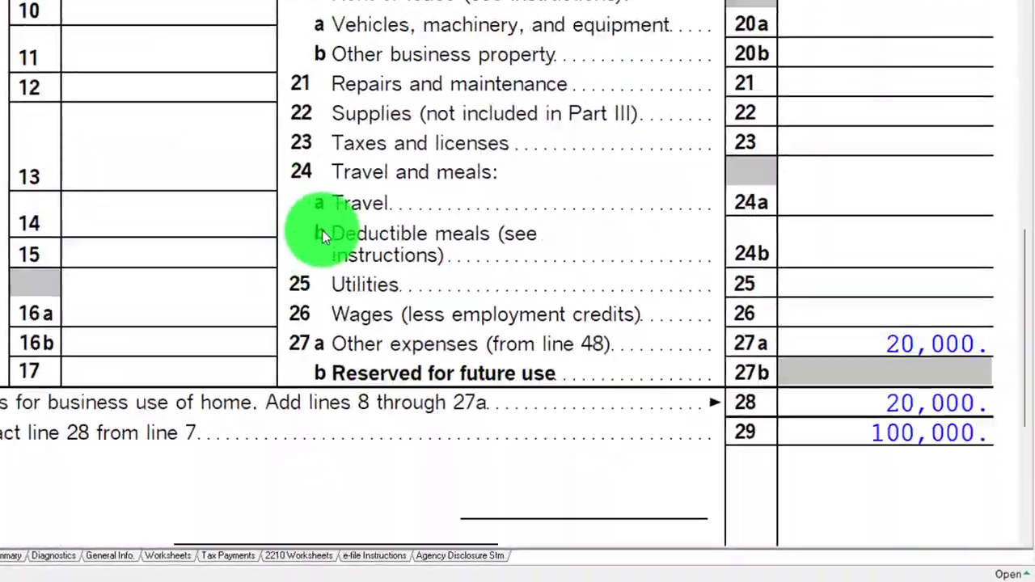
scroll(850, 395, down, 3)
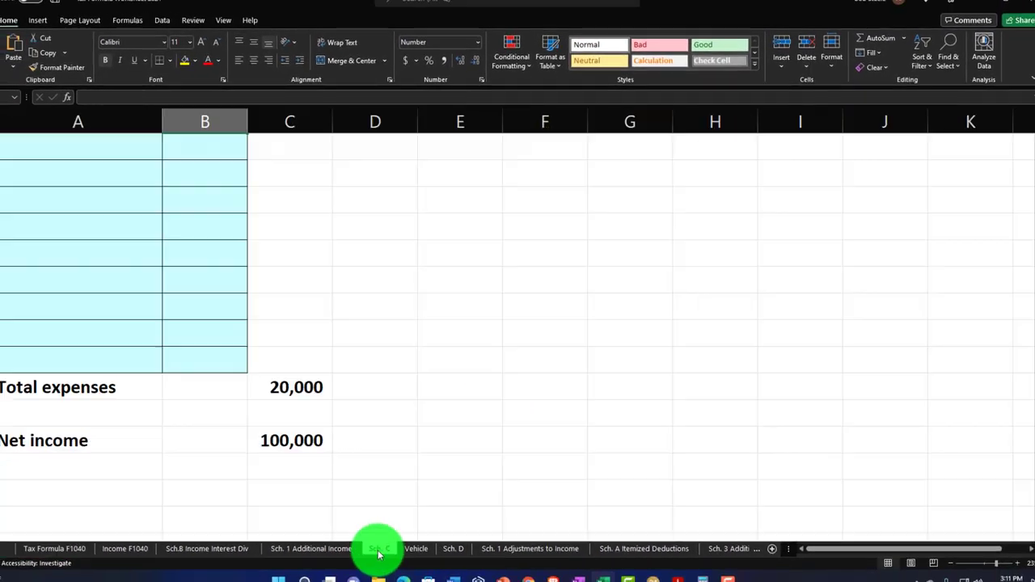
Review income, expenses and net income on the Excel workbook's Sch. C sheet and add a new worksheet after it.
scroll(328, 456, up, 4)
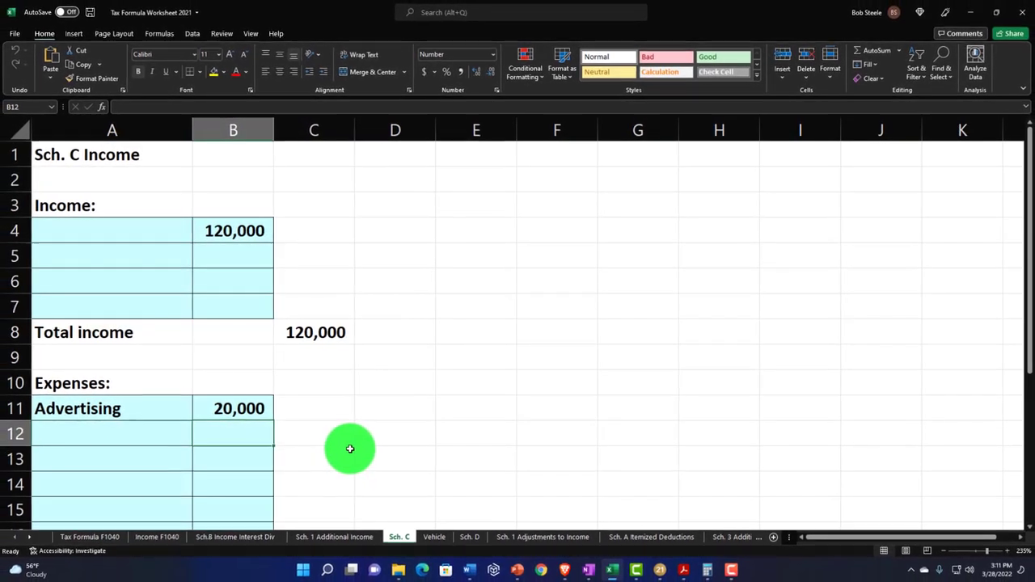
scroll(351, 449, down, 3)
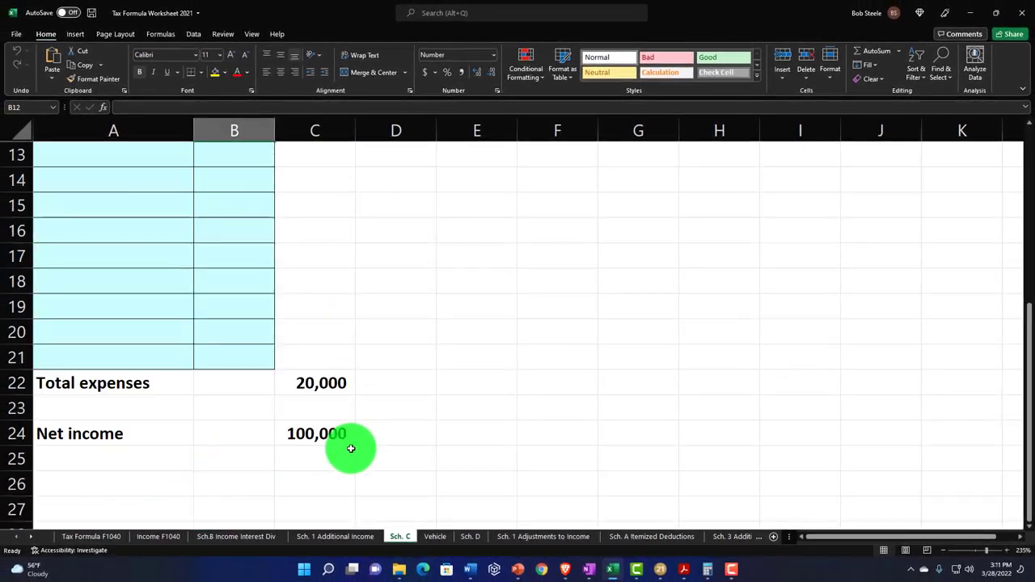
scroll(350, 447, up, 2)
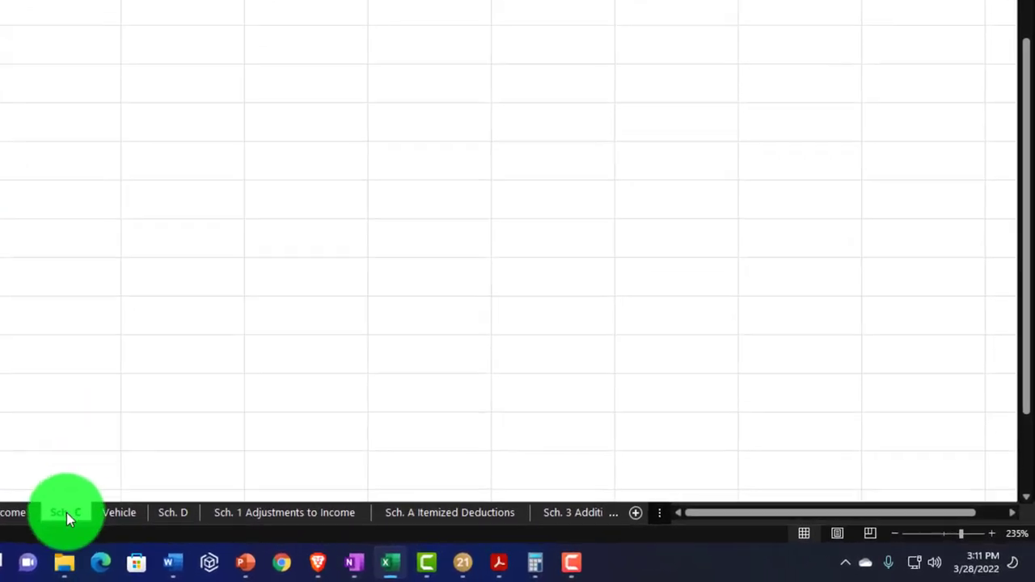
click(626, 511)
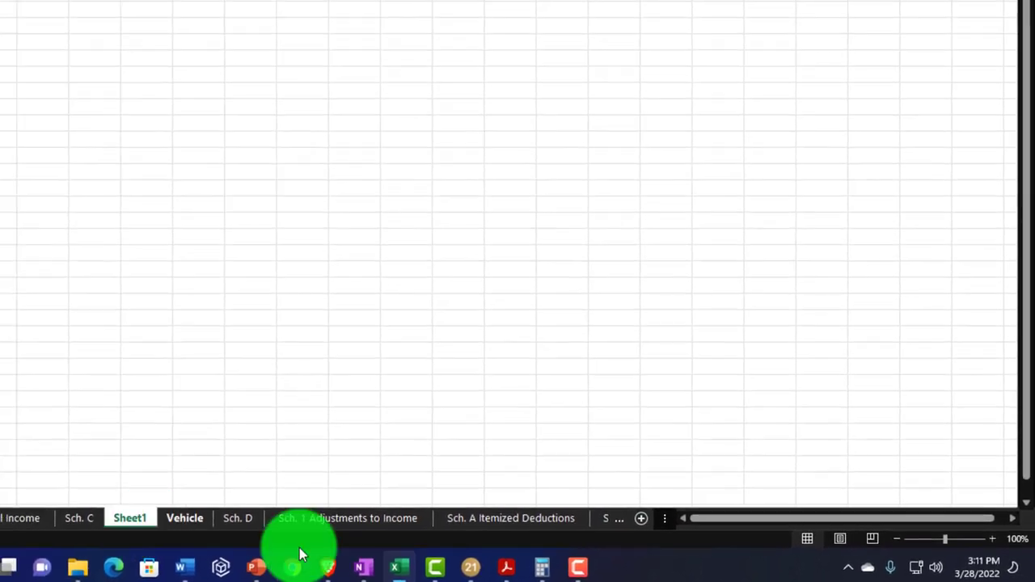
Switch back to Lacerte and open Form 8829 from Schedule C line 30 to view its Part I.
click(471, 568)
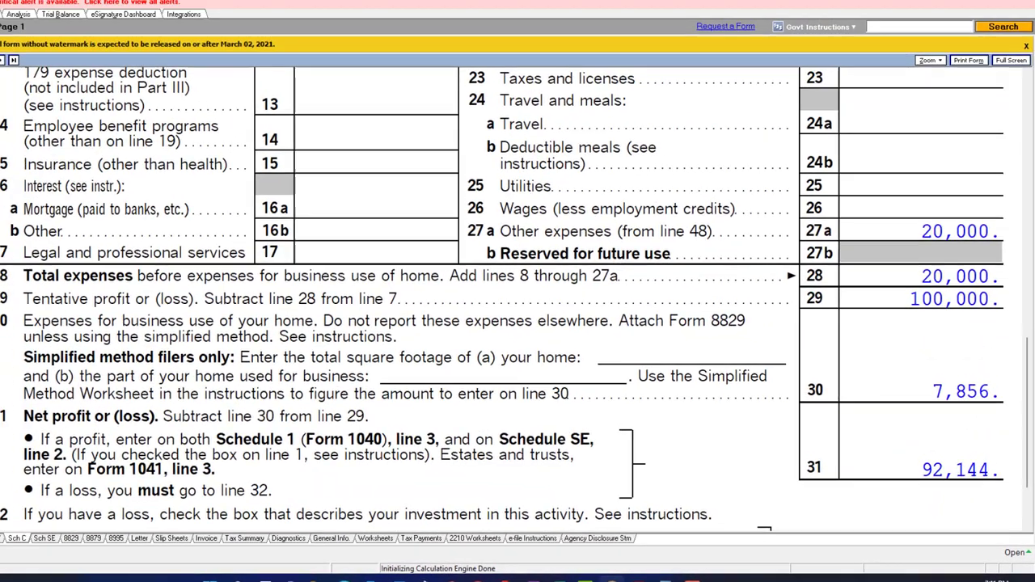
double_click(960, 369)
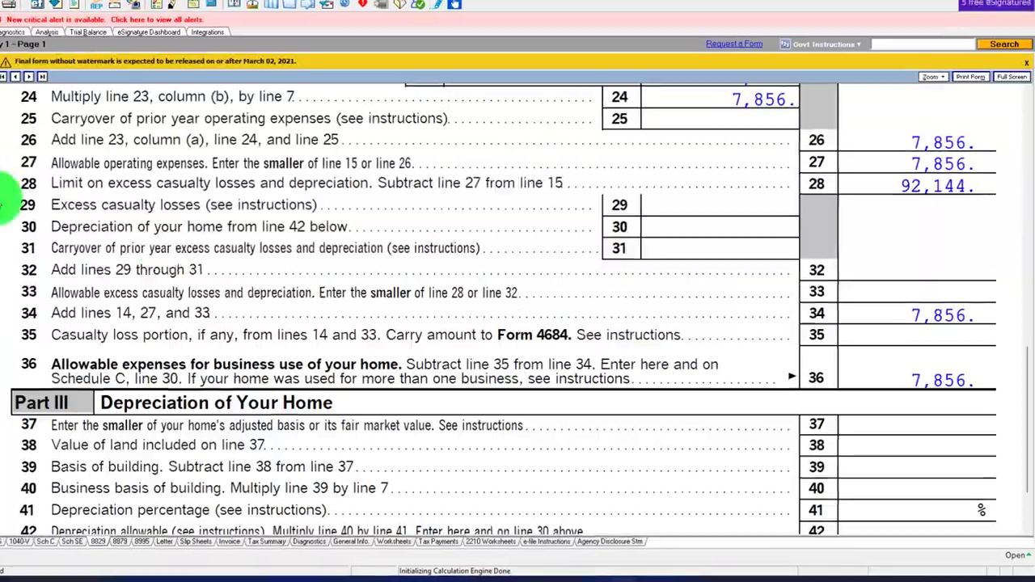
scroll(252, 283, up, 10)
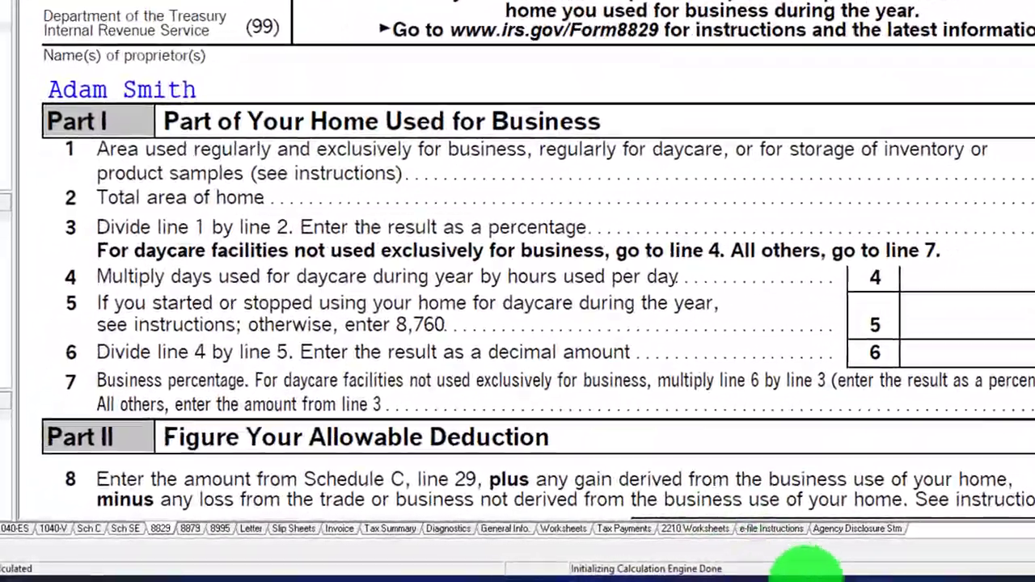
Switch to Excel and rename the new worksheet F8829 Home Office.
click(930, 573)
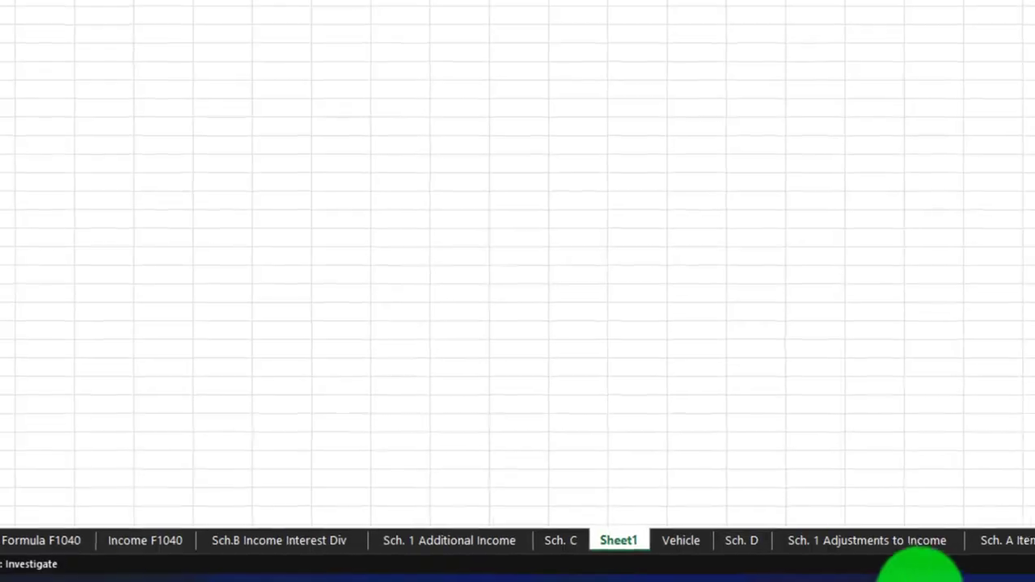
double_click(654, 538)
text(F8829 Home)
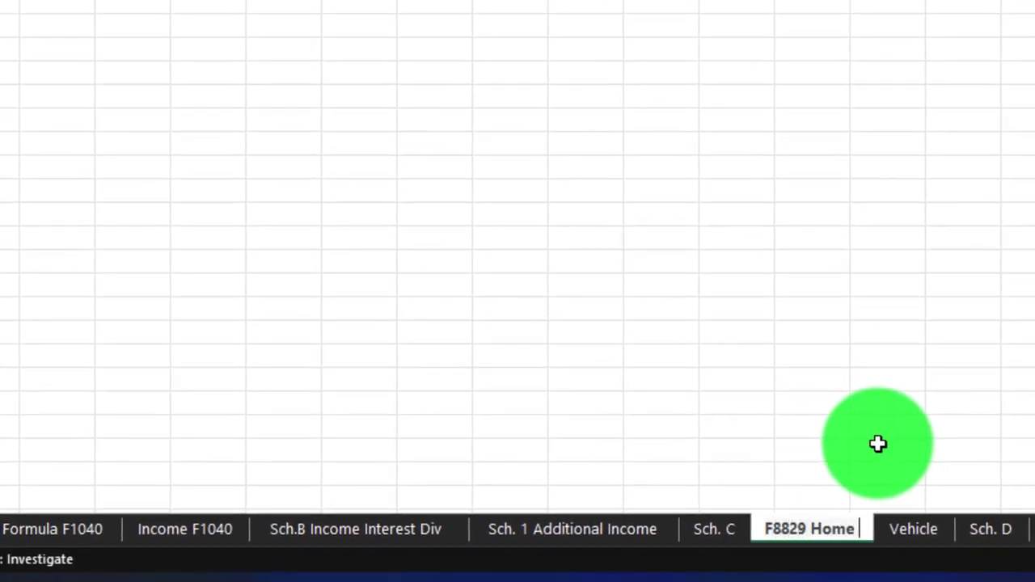
text( Office)
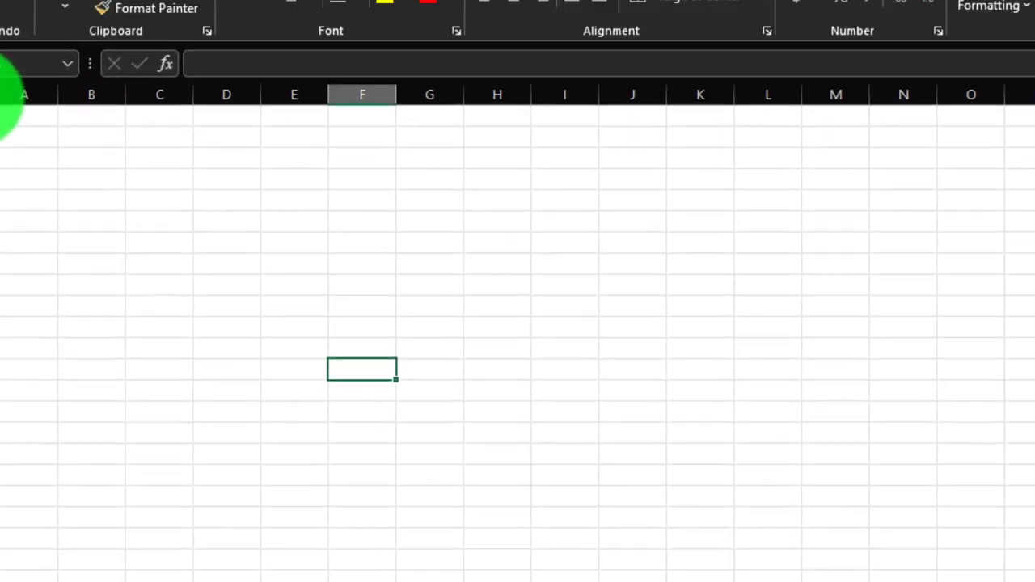
Format the whole sheet as Currency with no symbol, zero decimal places and negative numbers in red parentheses.
click(1, 95)
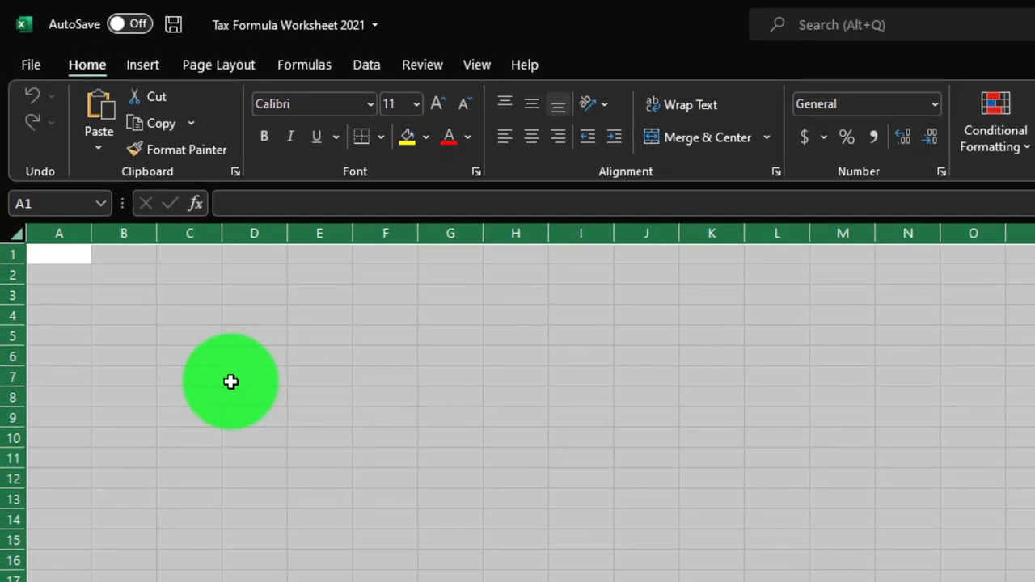
right_click(202, 257)
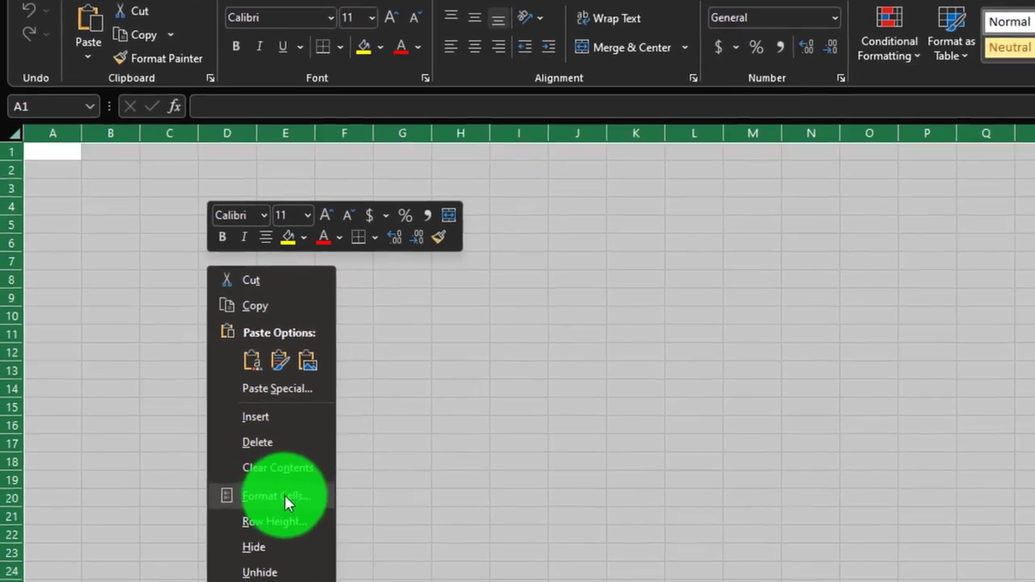
click(315, 581)
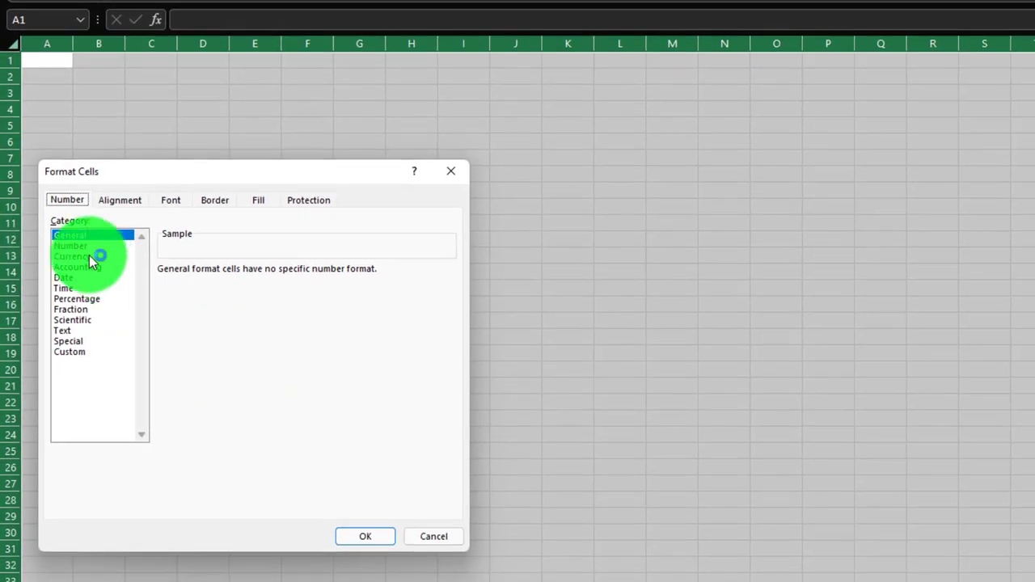
click(93, 278)
click(204, 356)
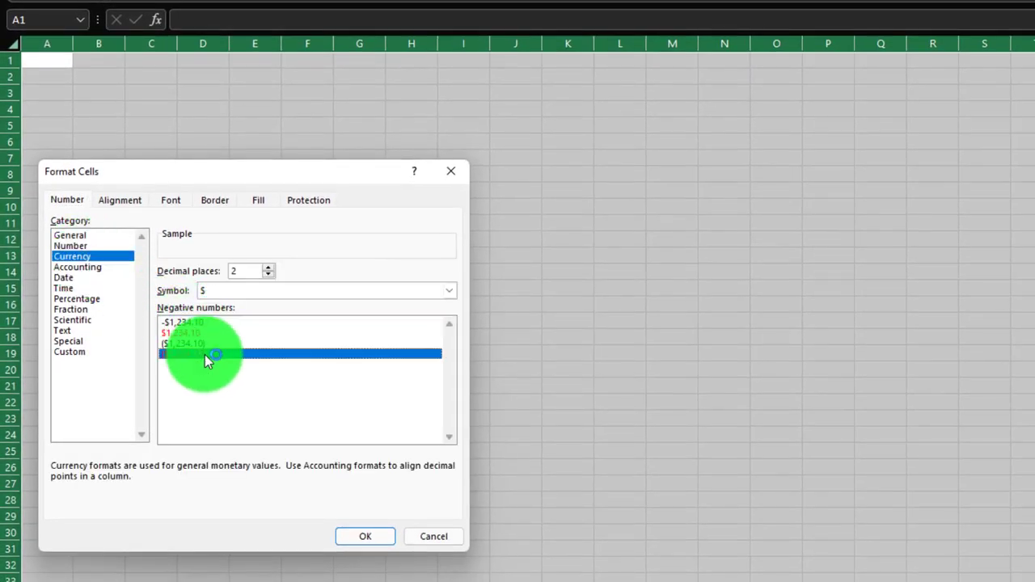
click(269, 292)
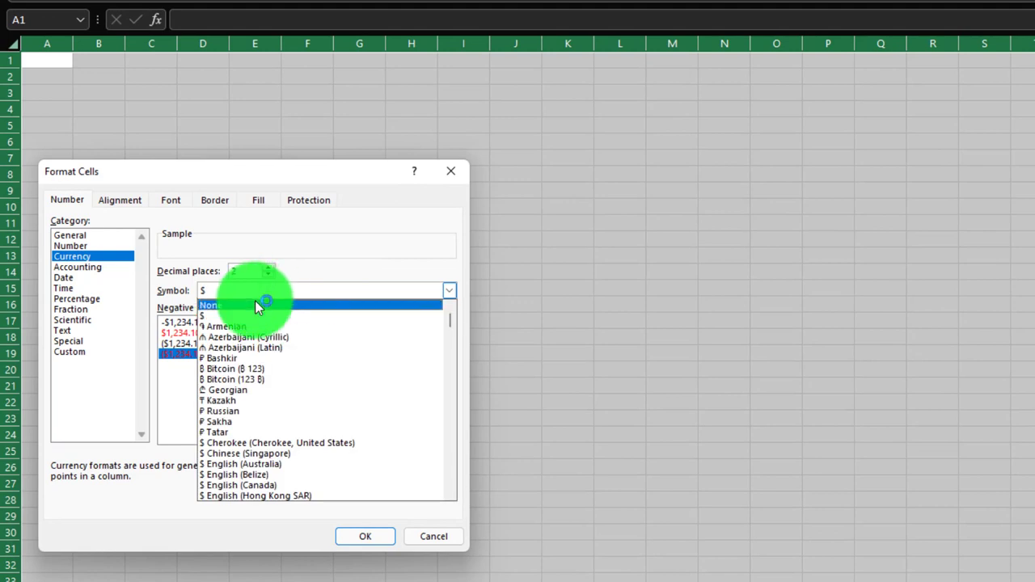
click(255, 304)
click(271, 274)
click(271, 275)
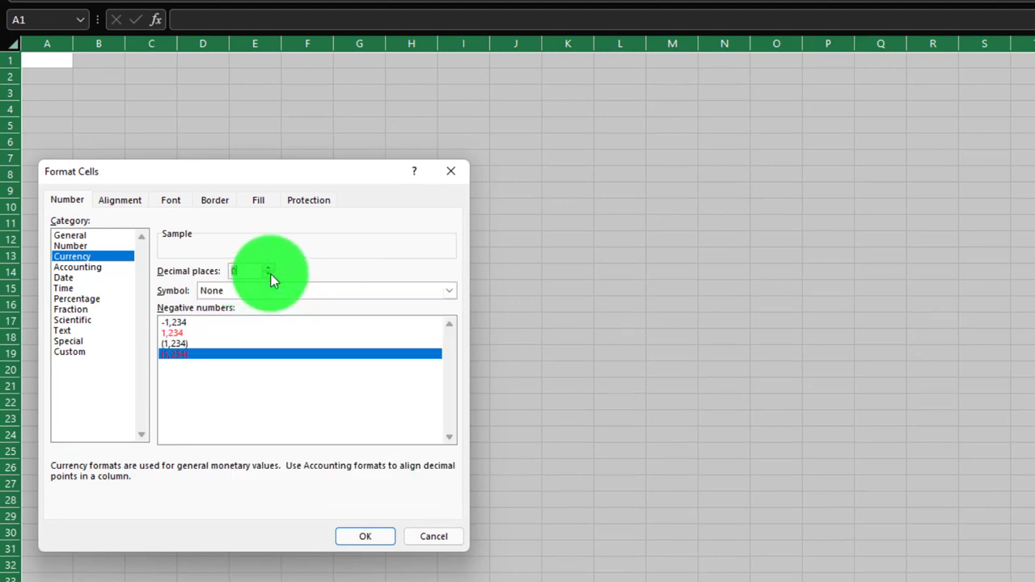
click(358, 536)
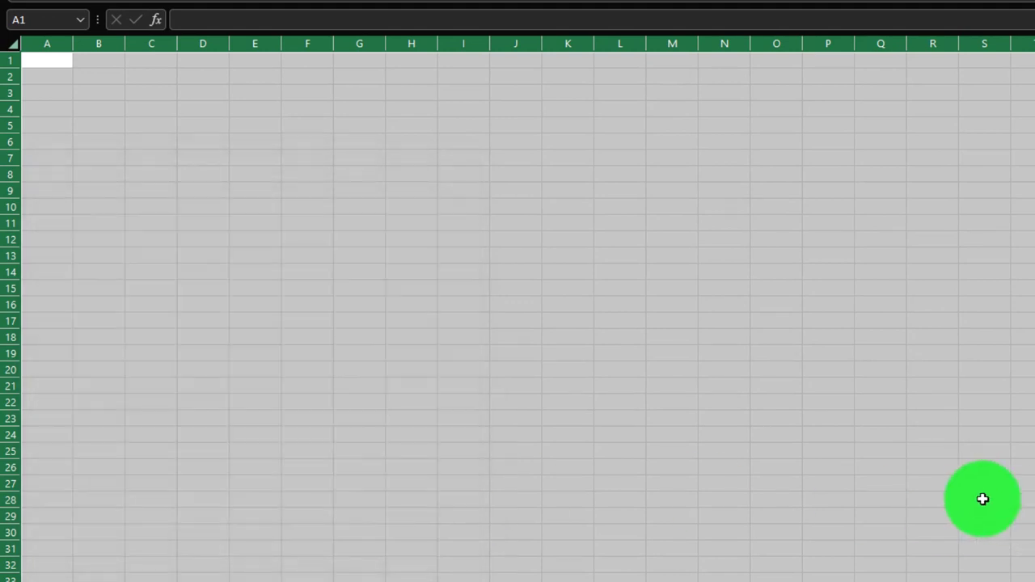
click(978, 494)
Enter the title Form 8829 Home Office in cell A1 of the new sheet.
scroll(978, 494, up, 3)
scroll(657, 478, up, 5)
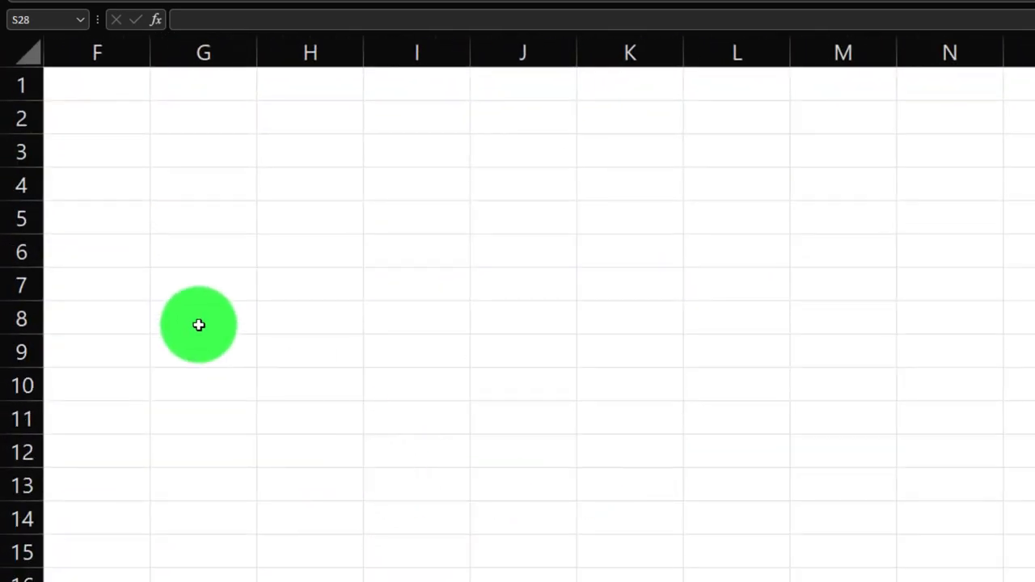
scroll(198, 324, up, 2)
drag(200, 89, 90, 95)
click(97, 94)
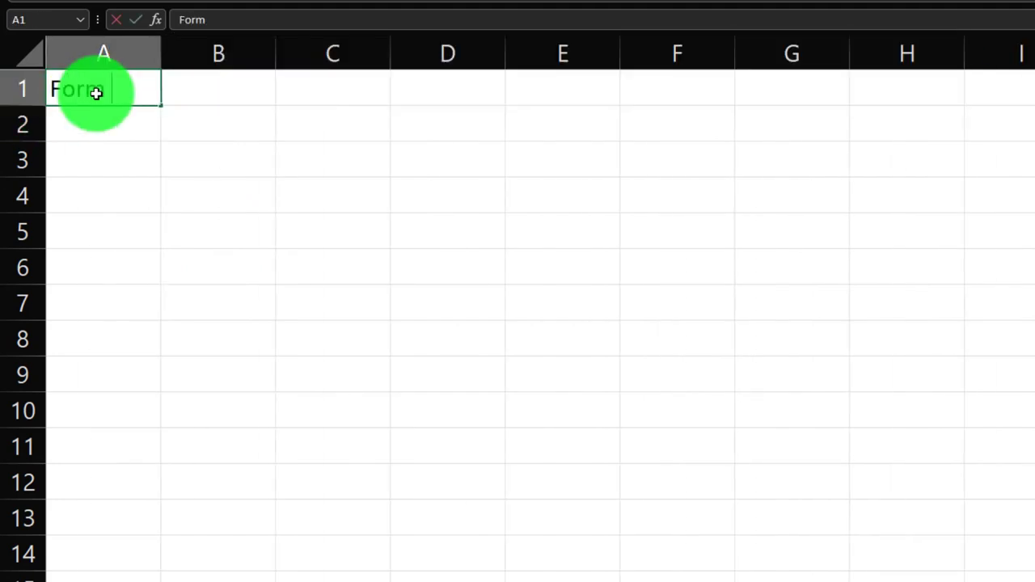
text(Form 8829 Home )
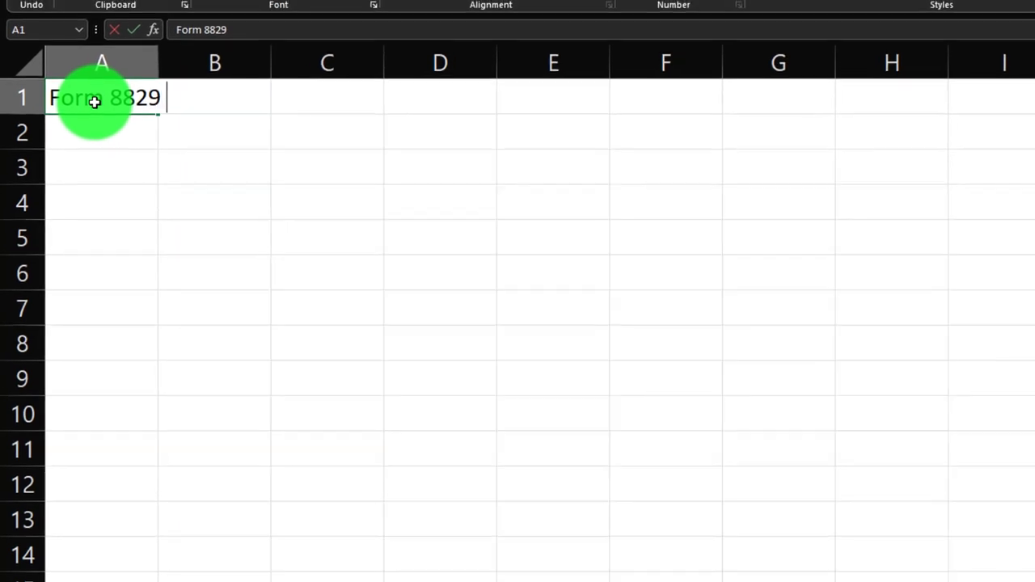
text(Office)
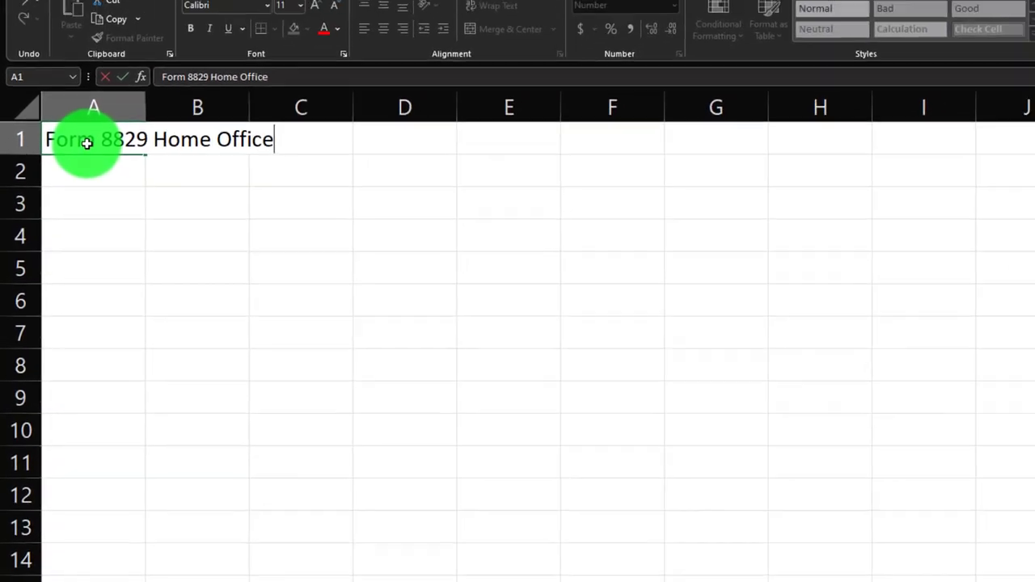
key(ctrl+Return)
Make the whole sheet bold and list Rent, Utilities and Repairs in A4:A6 under the A3 heading Indirect Expenses:.
click(24, 135)
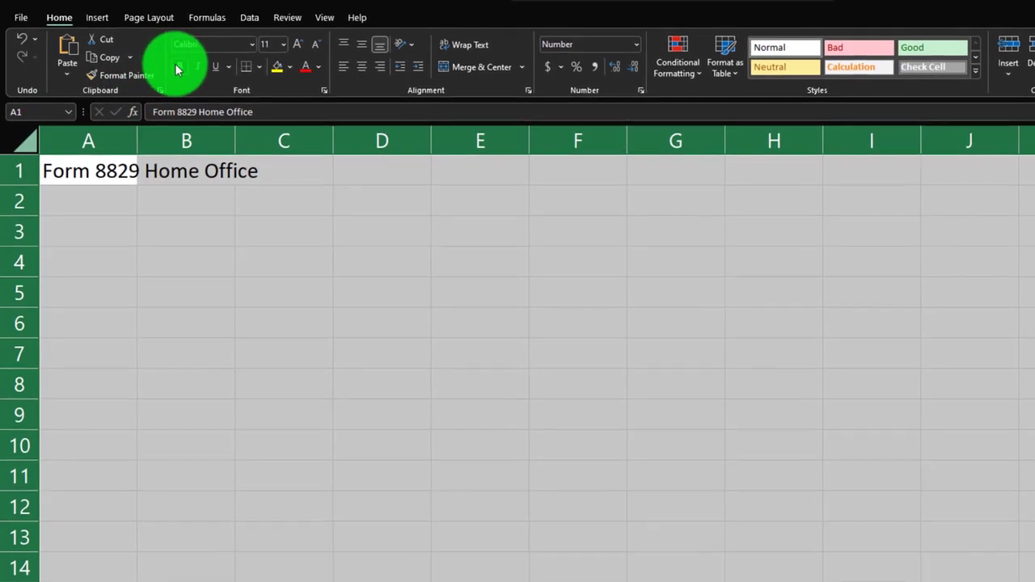
click(81, 240)
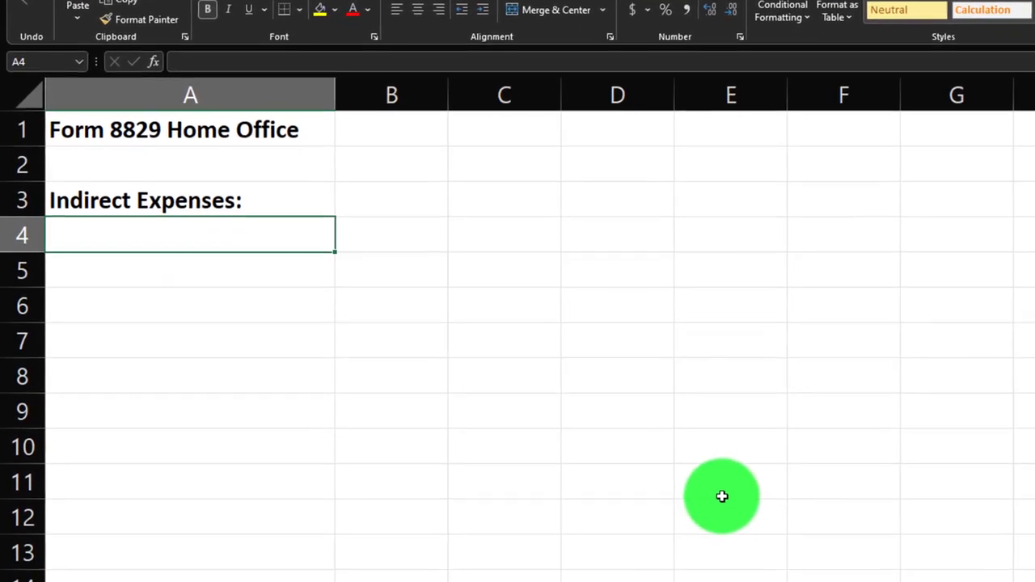
text(Rent)
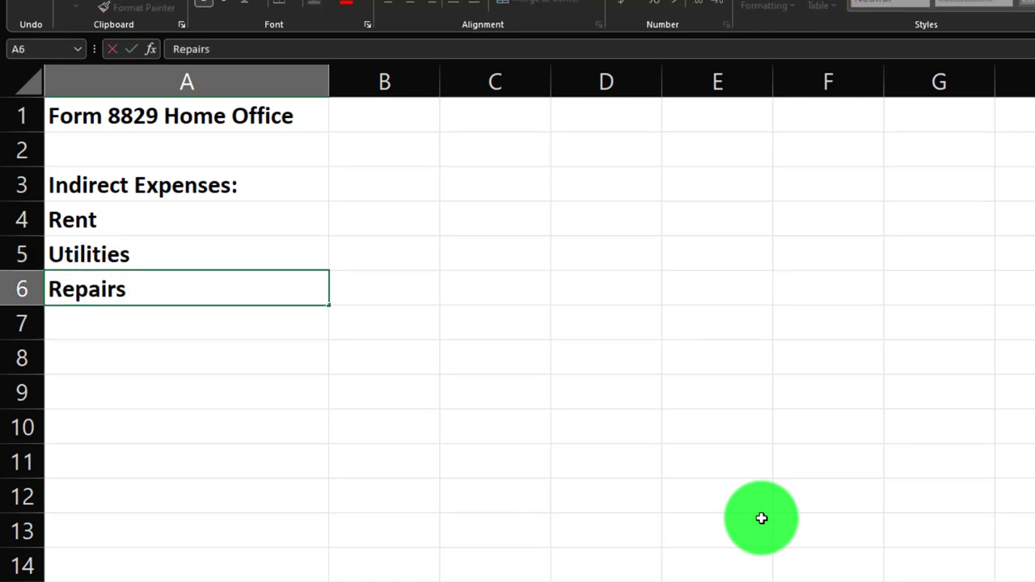
Give the indirect expense block A4:B9 a light blue fill and all borders.
drag(211, 231, 369, 404)
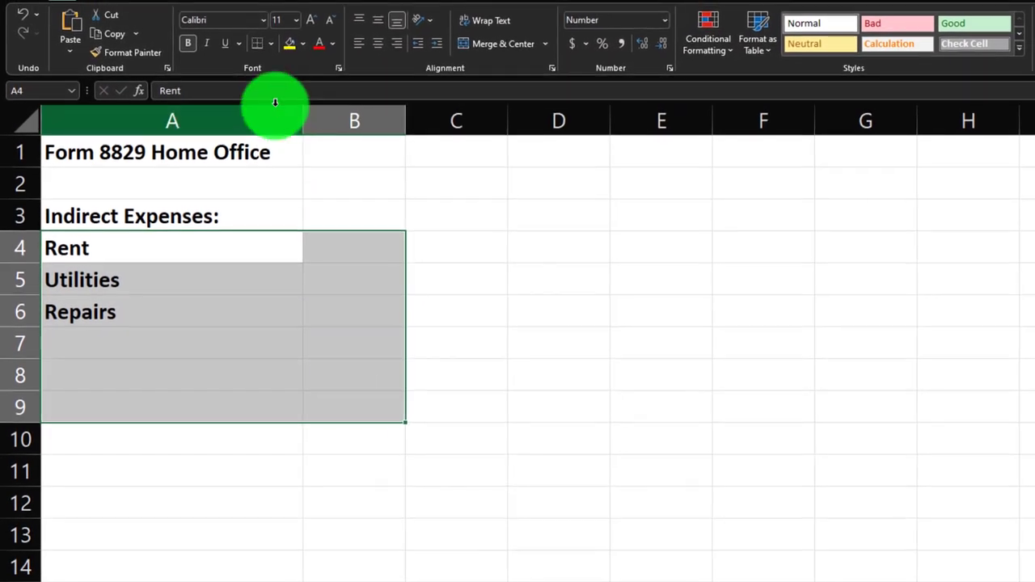
click(297, 55)
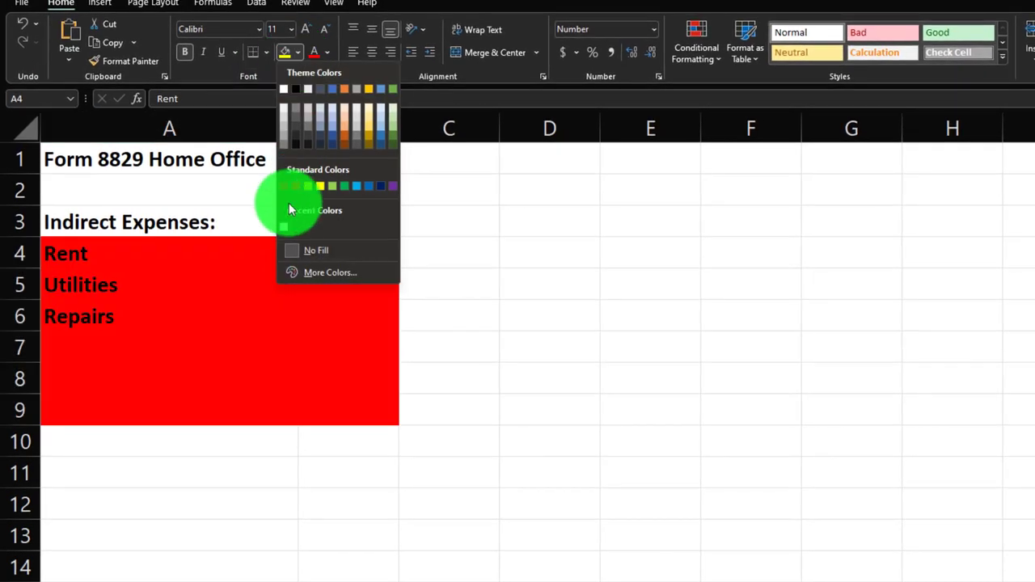
click(282, 224)
click(268, 54)
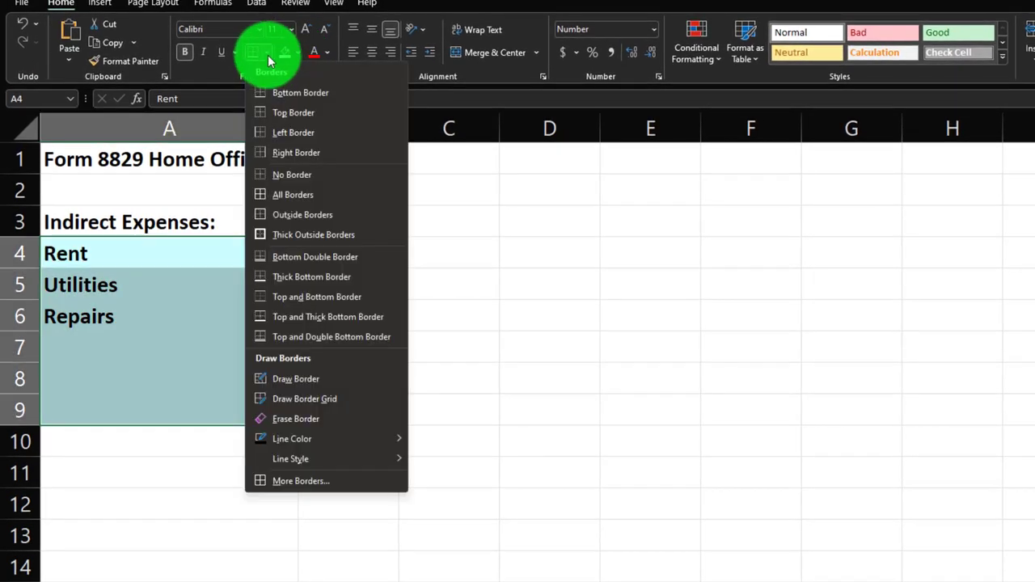
click(282, 195)
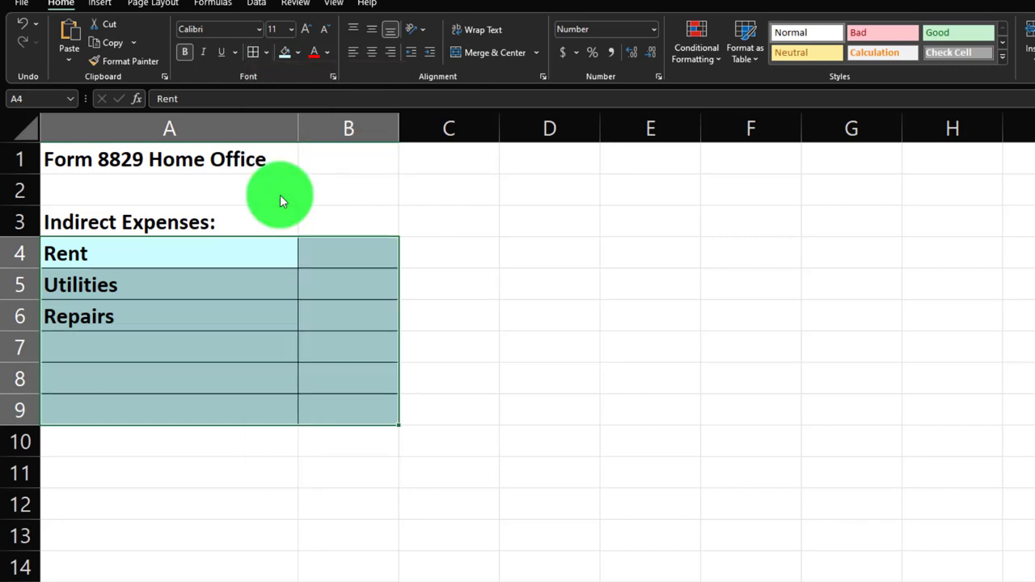
Label A10 Total Indirect expenses and add a SUM formula in B10 for the expense amounts above.
click(145, 438)
text(Total Indirect e)
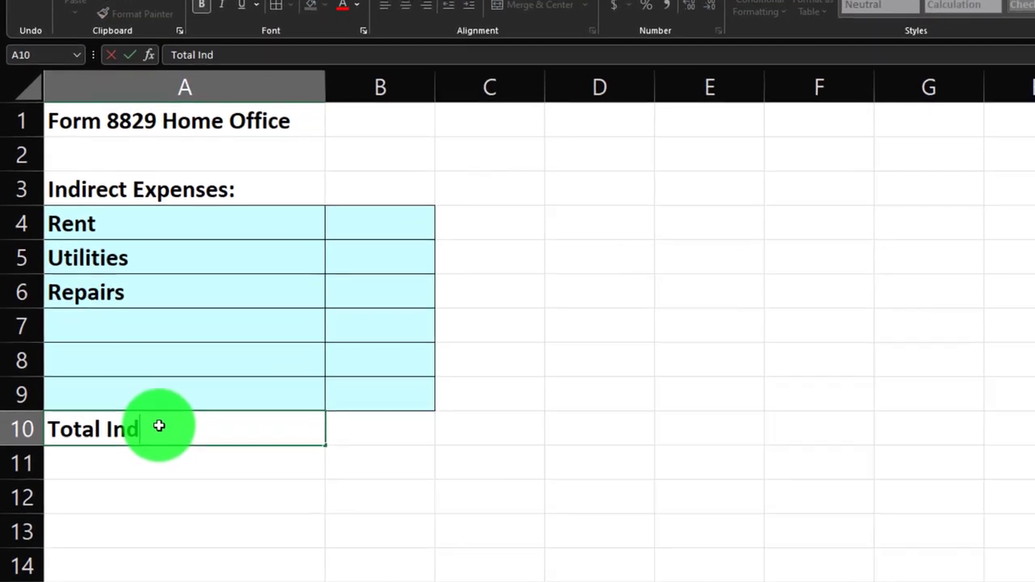
text(xpenses)
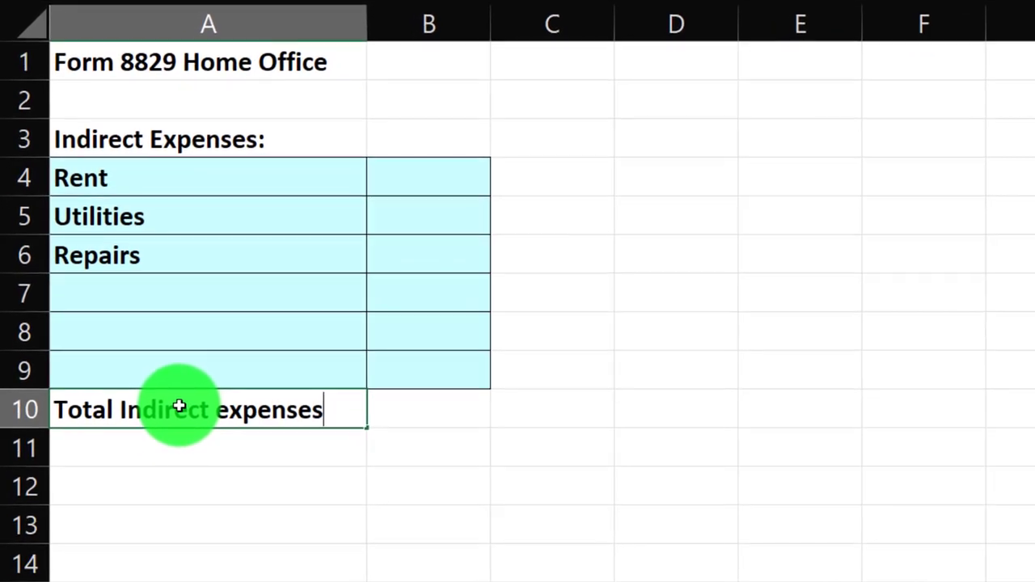
key(Tab)
text(=sum()
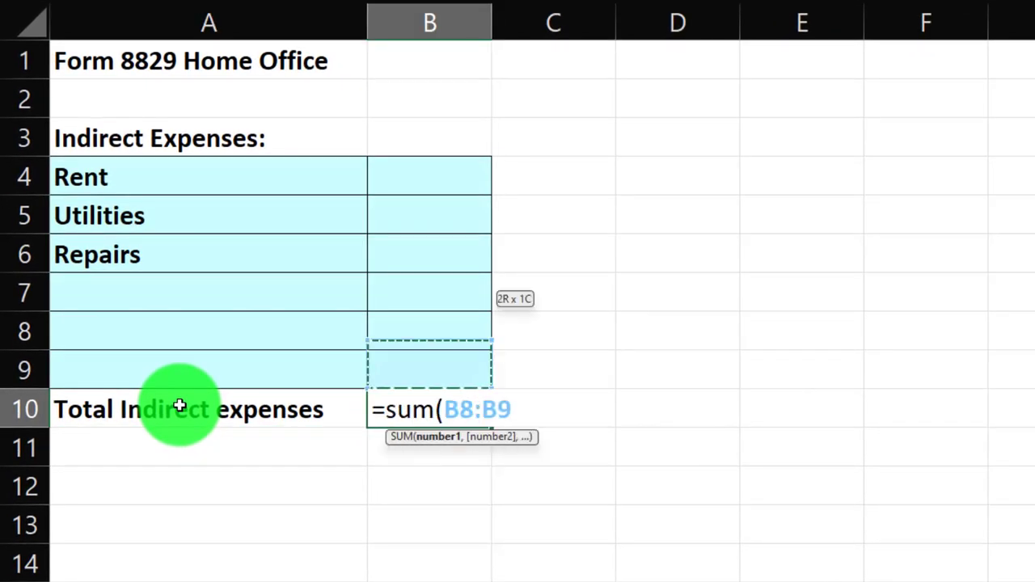
key(Return)
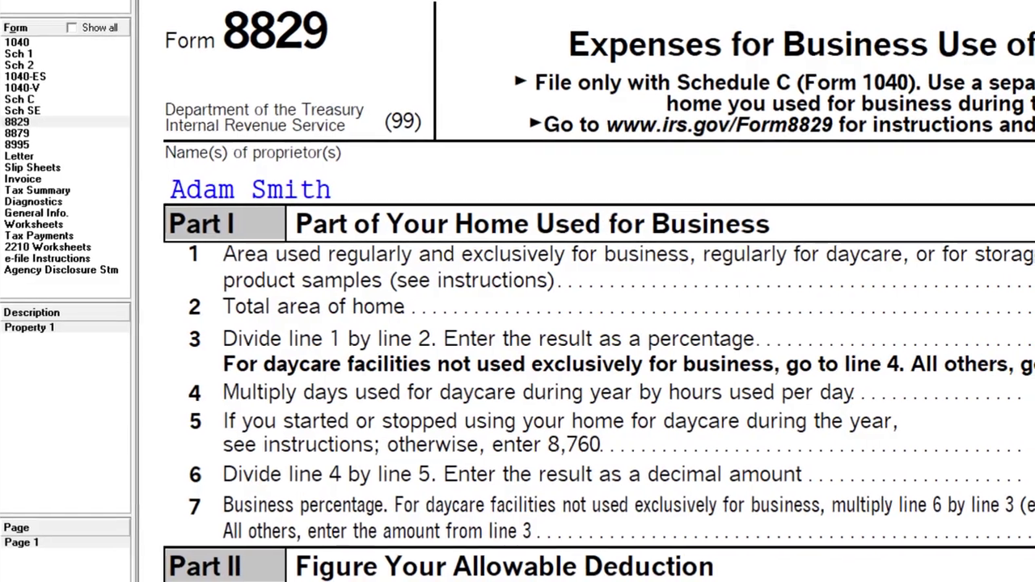
Look up the rent on Form 8829 line 19 in Lacerte, and enter 16,800 for Rent in the Excel sheet.
scroll(462, 338, down, 5)
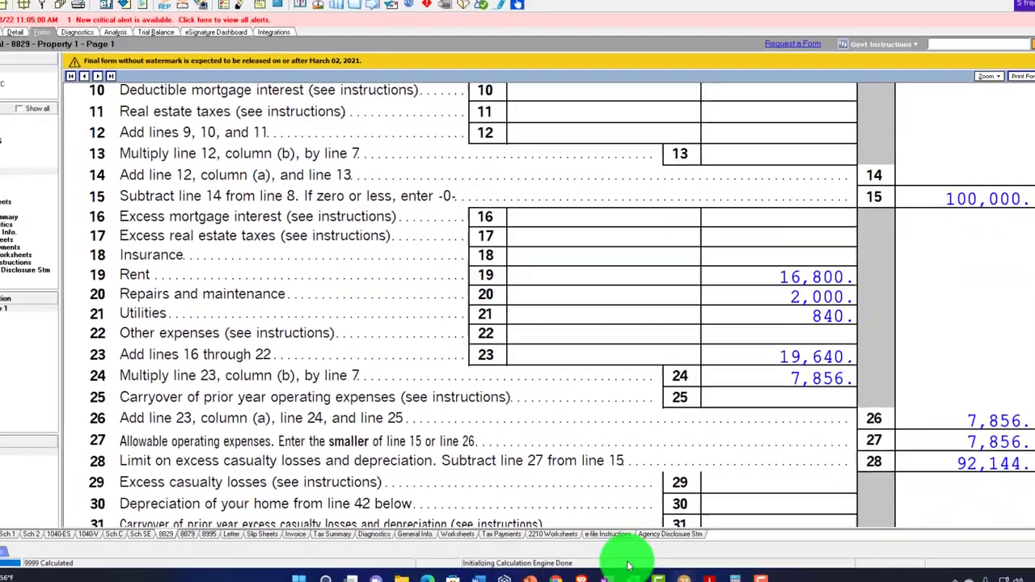
click(642, 564)
click(272, 199)
text(16,800)
key(Return)
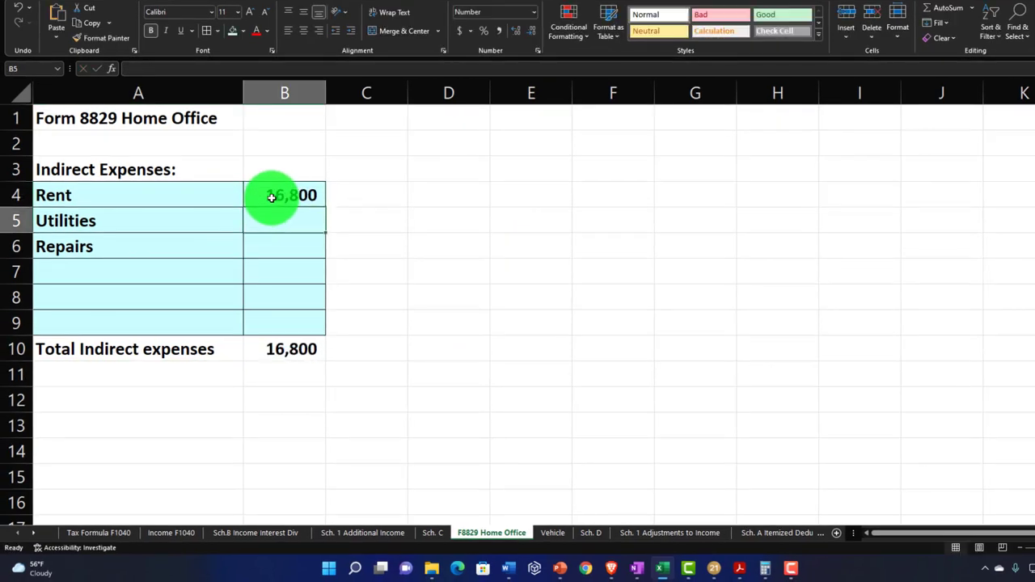
Check repairs and maintenance on Form 8829 line 20 in Lacerte, and enter 2,000 for Repairs in the Excel sheet.
click(659, 573)
click(660, 574)
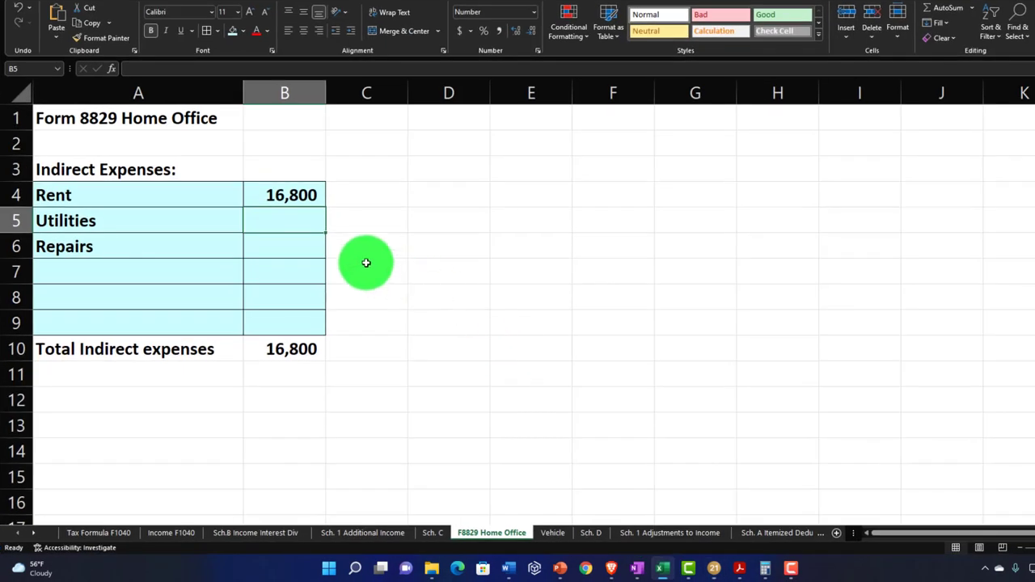
click(670, 575)
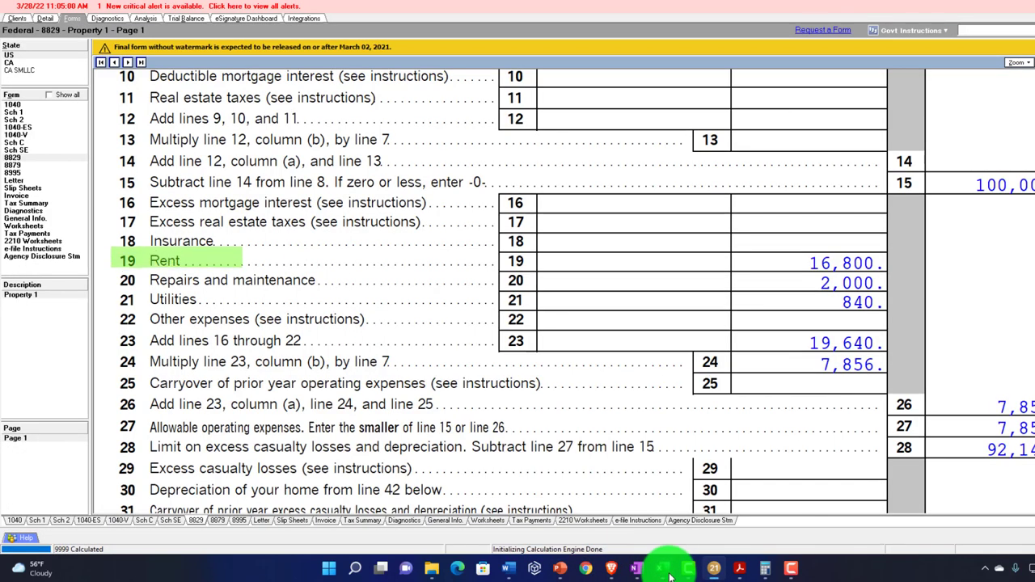
click(670, 574)
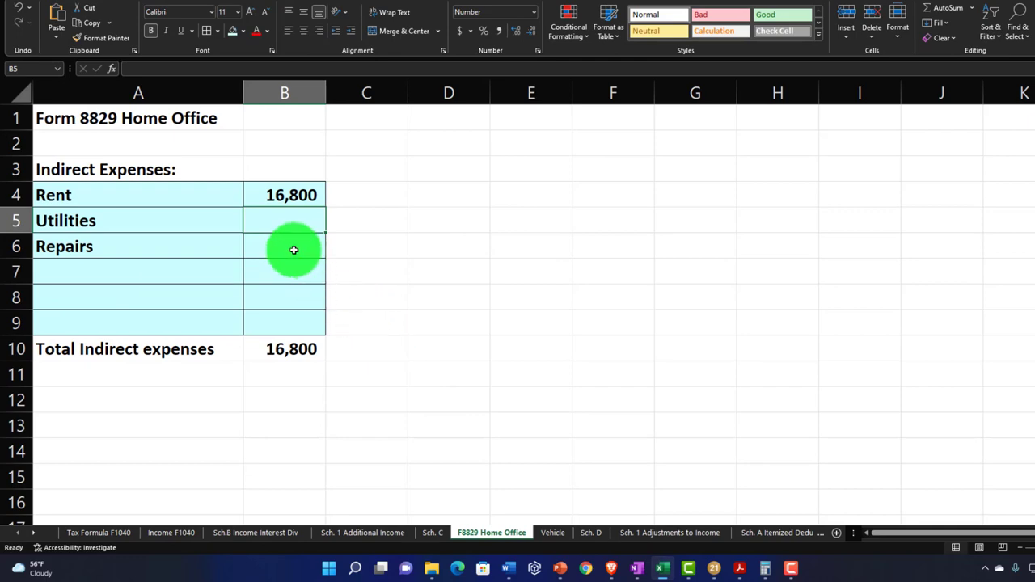
text(2000)
key(Return)
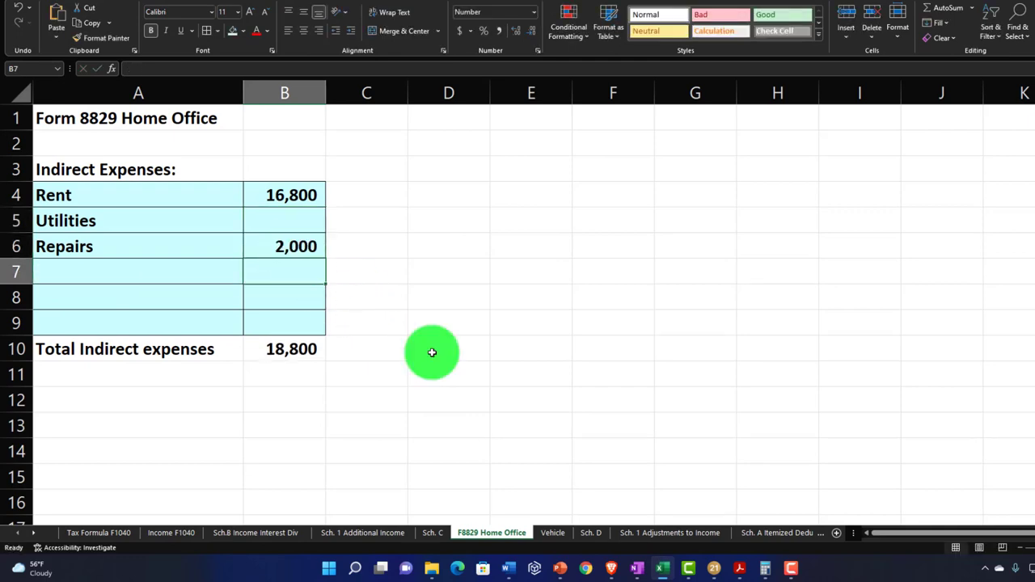
Check the utilities on Form 8829 line 21 in Lacerte, and enter 540 for Utilities in the Excel sheet.
click(663, 570)
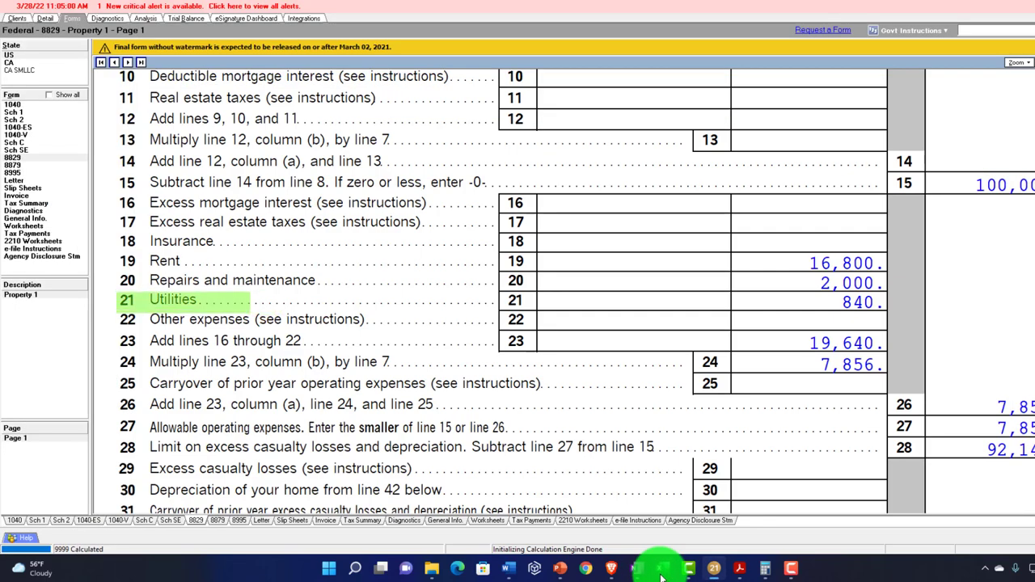
click(663, 570)
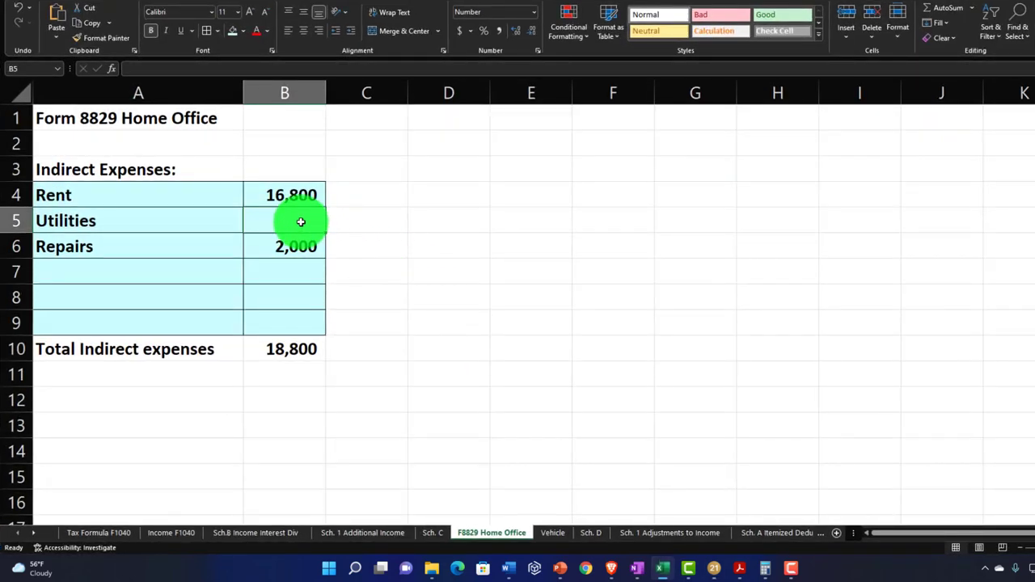
text(540)
key(Return)
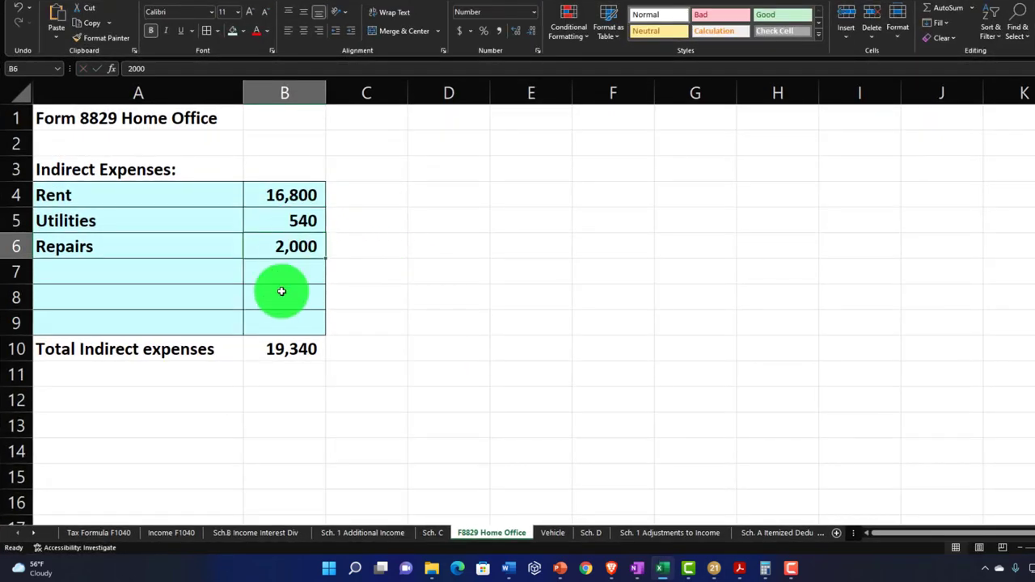
Enter the heading Ratio in A12 and move the total indirect expenses amount from B10 to C10.
click(57, 380)
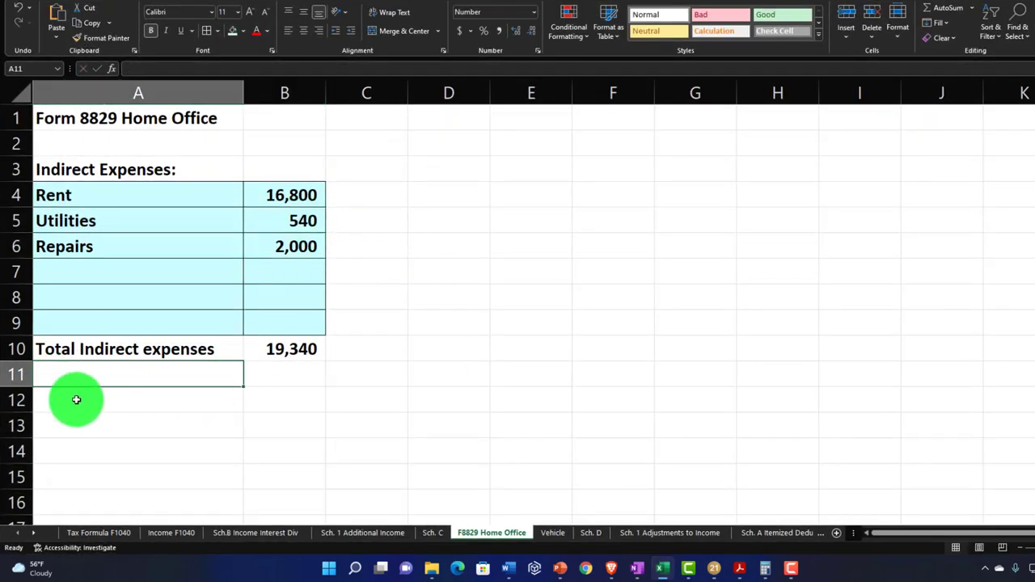
click(76, 399)
text(Rat)
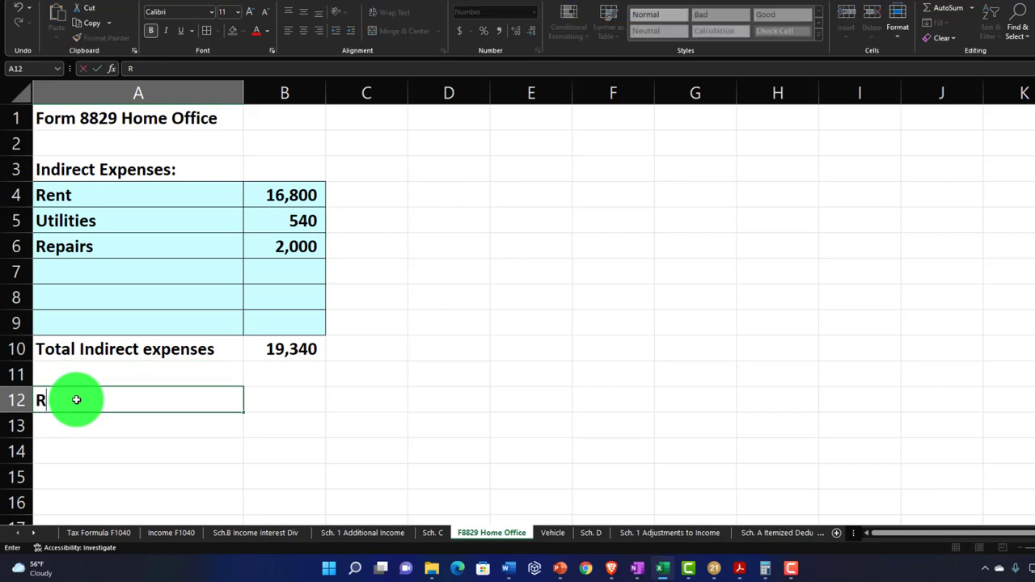
text(io)
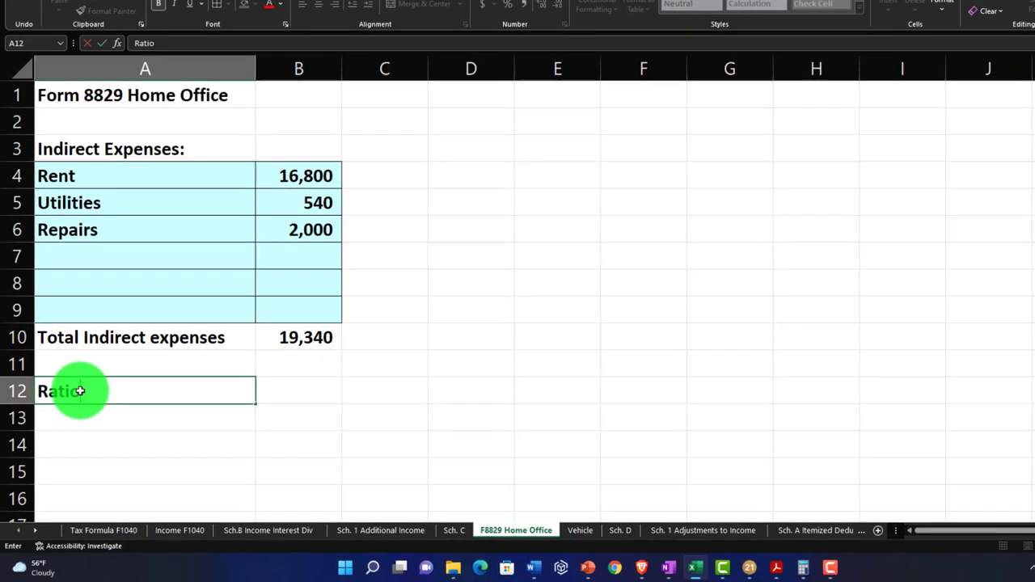
click(330, 335)
drag(357, 335, 389, 330)
Add a colon to the A12 heading so it reads Ratio:.
click(140, 380)
double_click(155, 367)
key(Return)
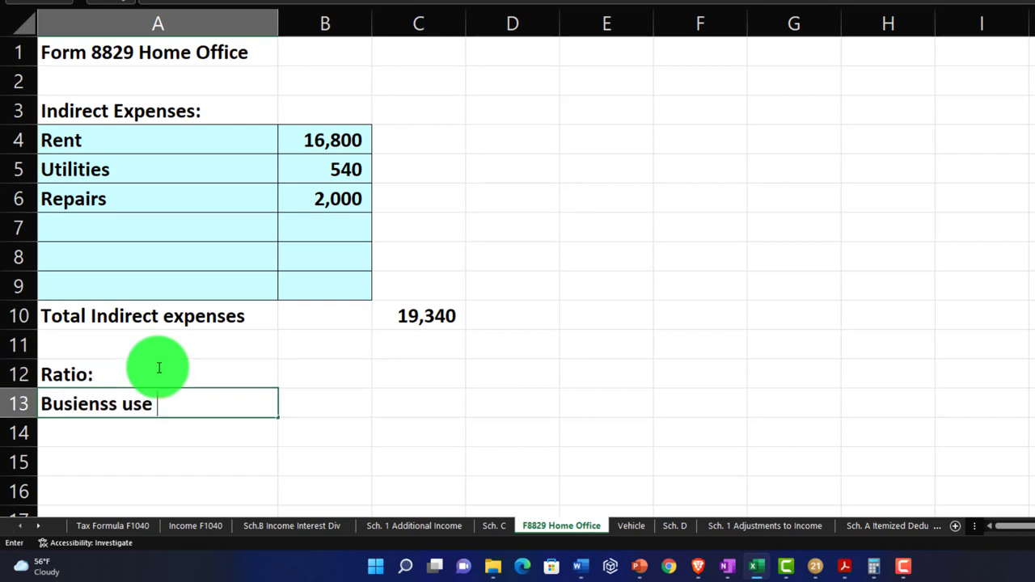
Finish the business use SF label in A13 and enter 600 beside it in B13.
key(Tab)
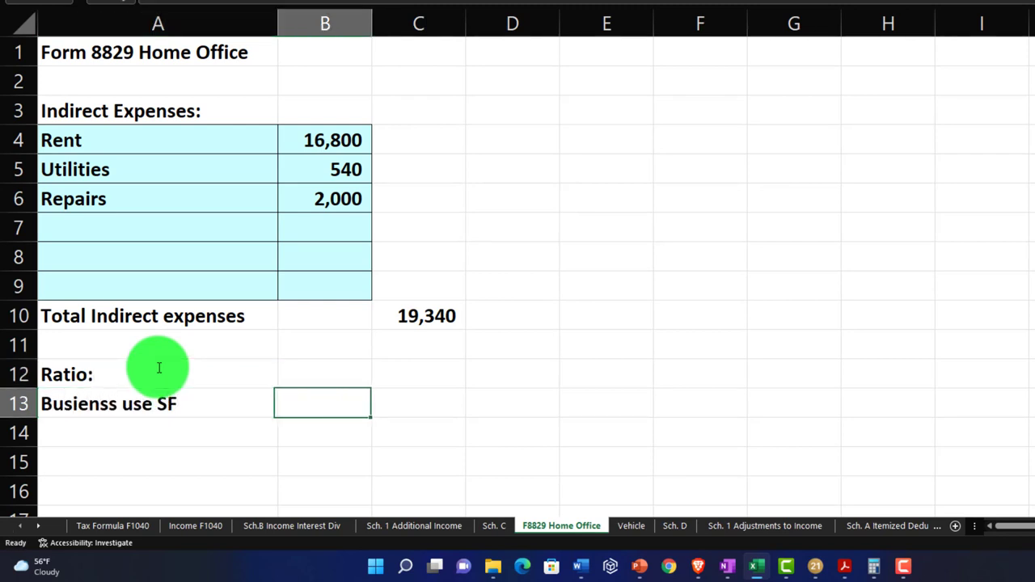
text(600)
key(Return)
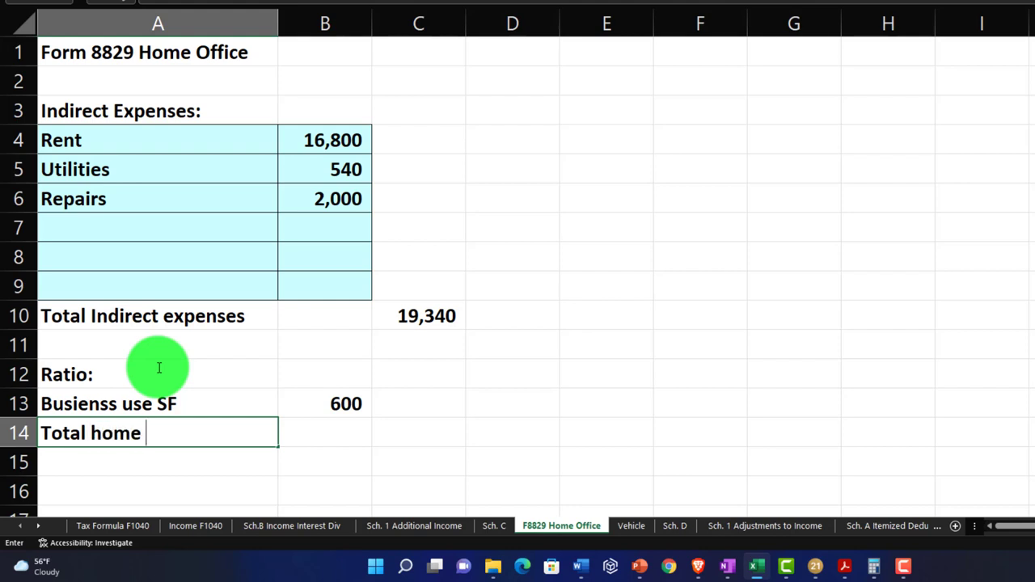
Label A14 Total home SF, check the home's area on Form 8829 in Lacerte, and enter 1,500 in B14 of the Excel sheet.
text(Total home SF)
key(Tab)
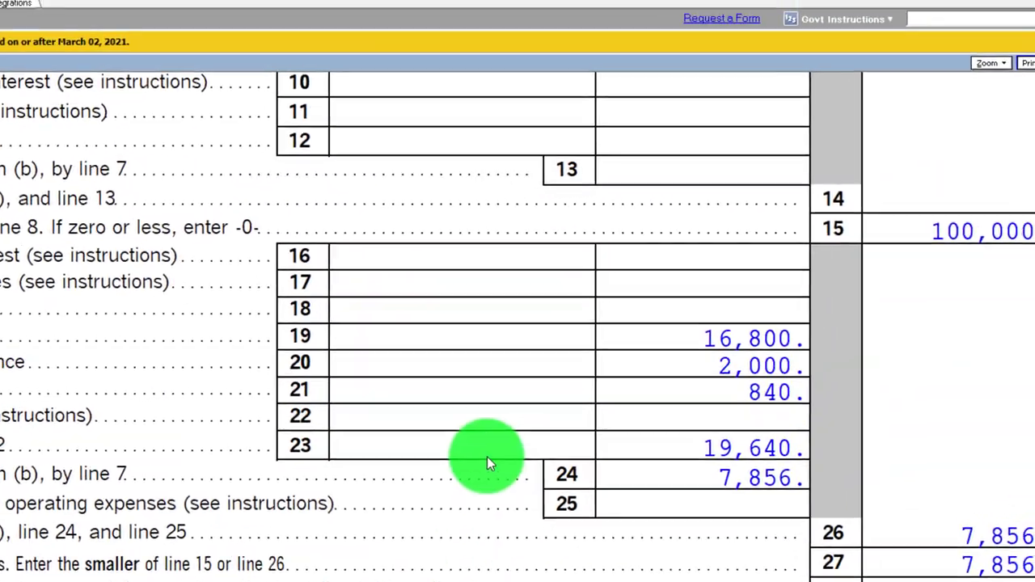
scroll(490, 455, up, 5)
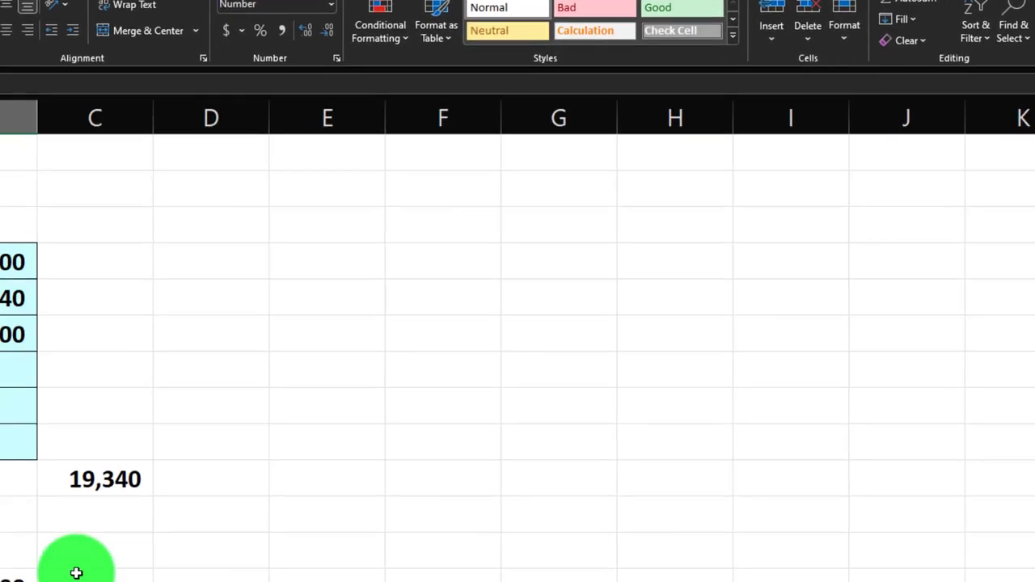
text(1500)
key(Return)
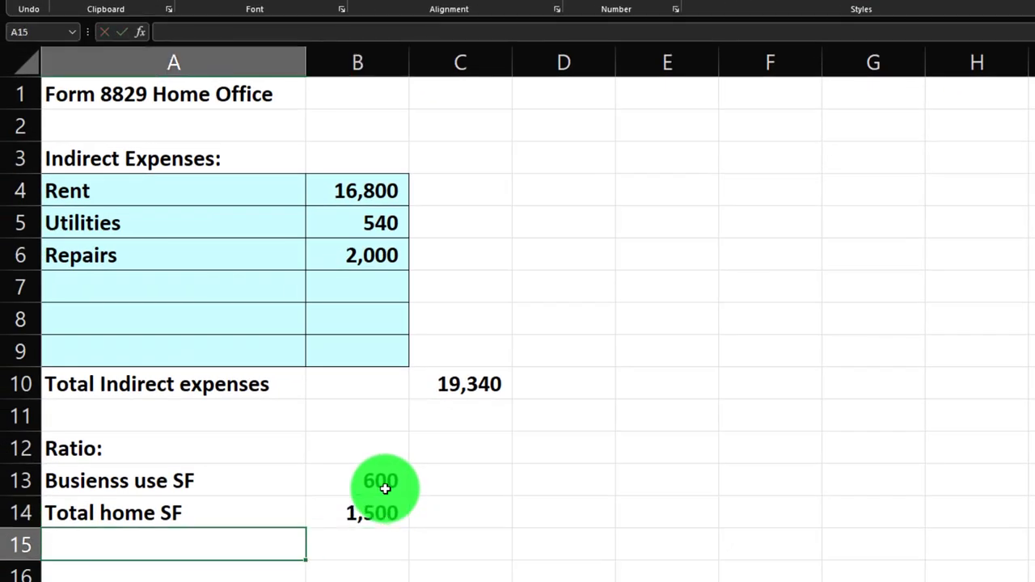
Format the square footage cells A13:B14 with the light blue fill and borders.
drag(210, 477, 323, 510)
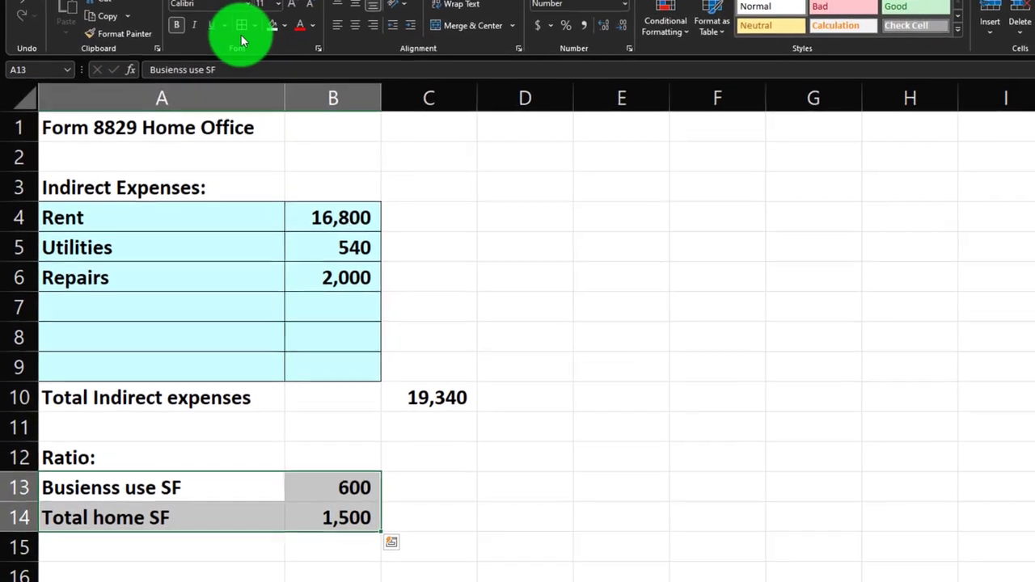
click(273, 25)
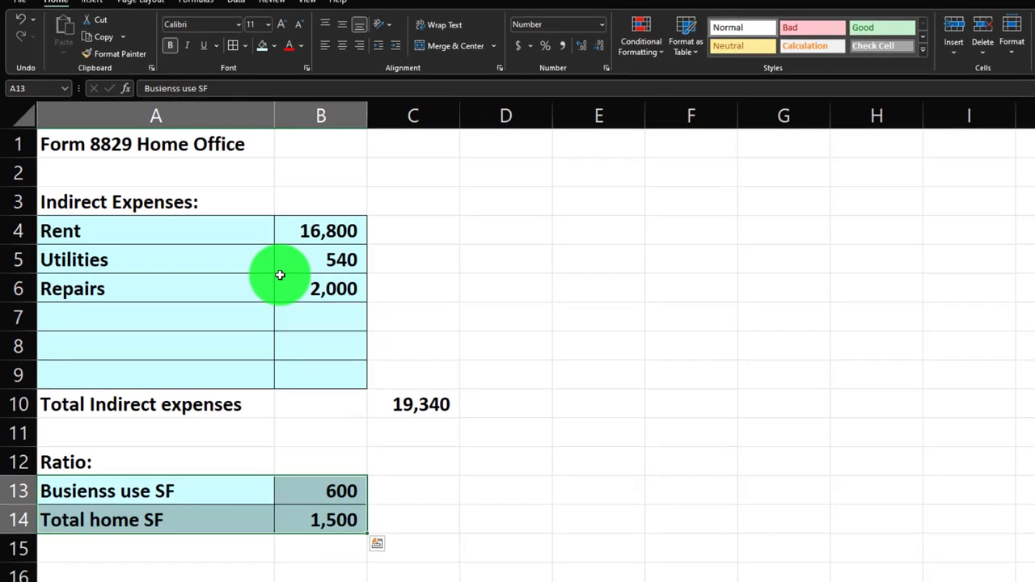
Label A15 Ratio and calculate it in C15 as =B13/B14, formatted as an underlined percentage.
text(Ratio)
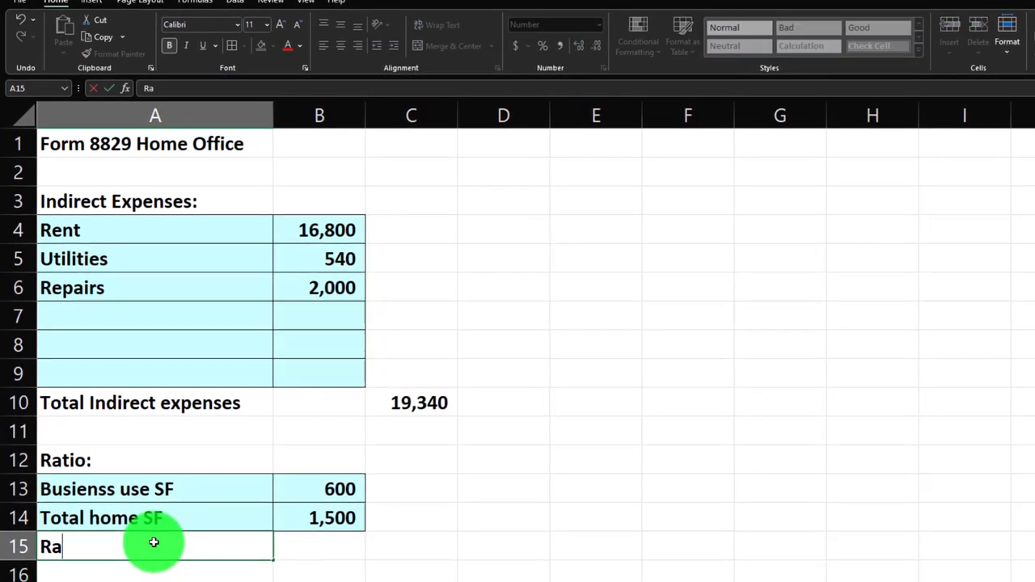
key(Tab)
key(Tab)
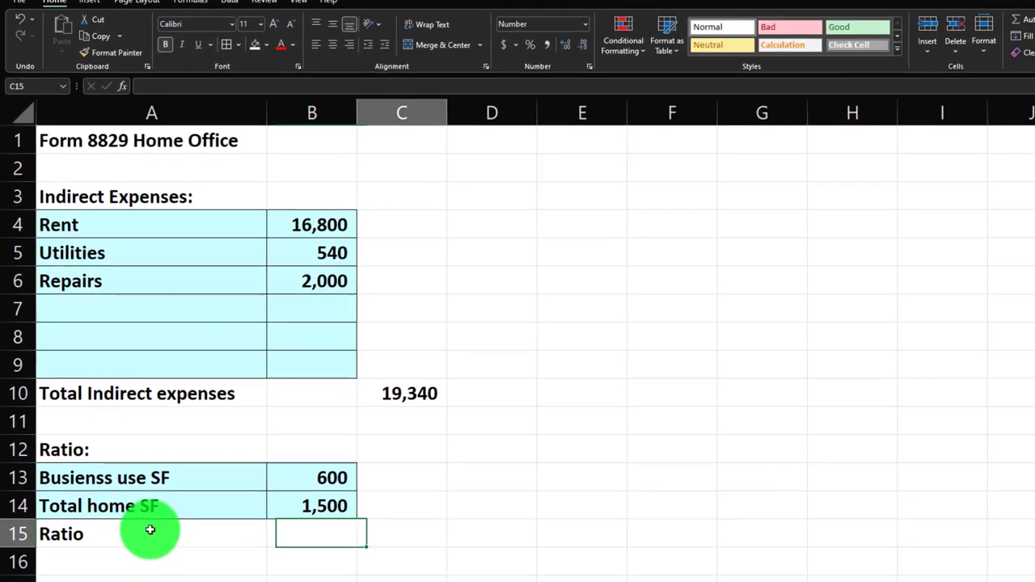
text(=)
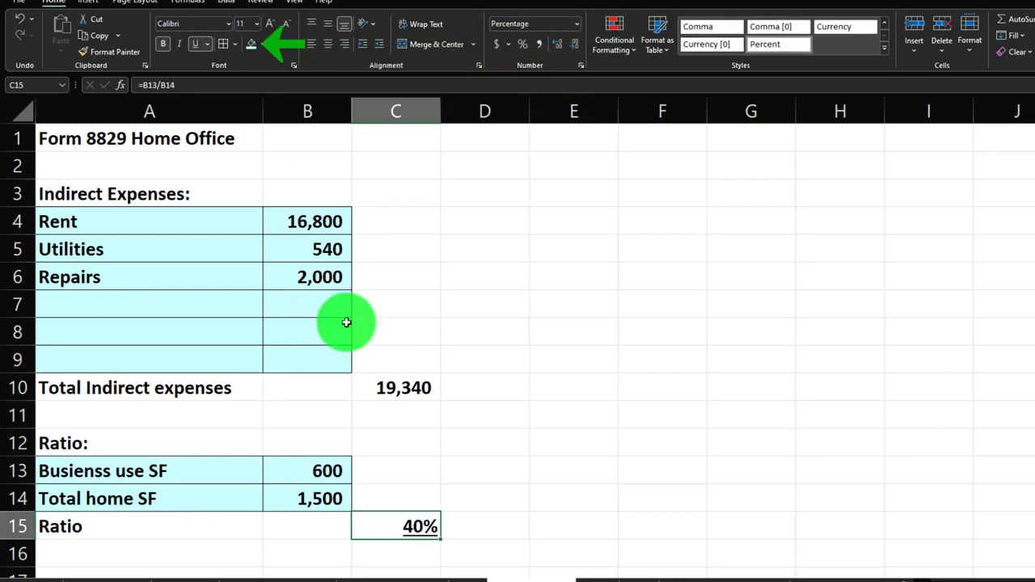
Enter the label Indirect expenses allocated to business in A17.
scroll(326, 291, down, 1)
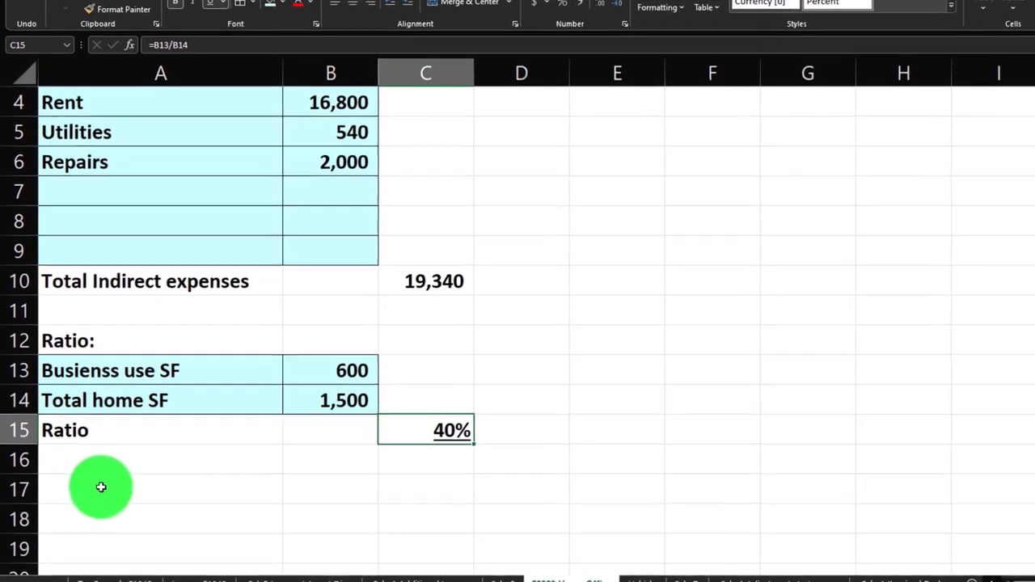
click(100, 490)
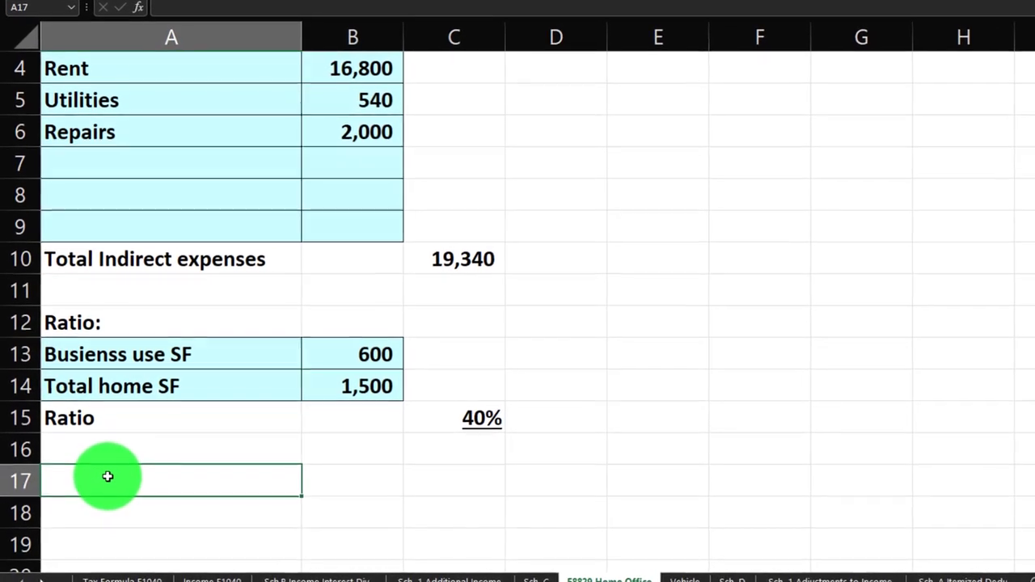
text(Int)
key(BackSpace)
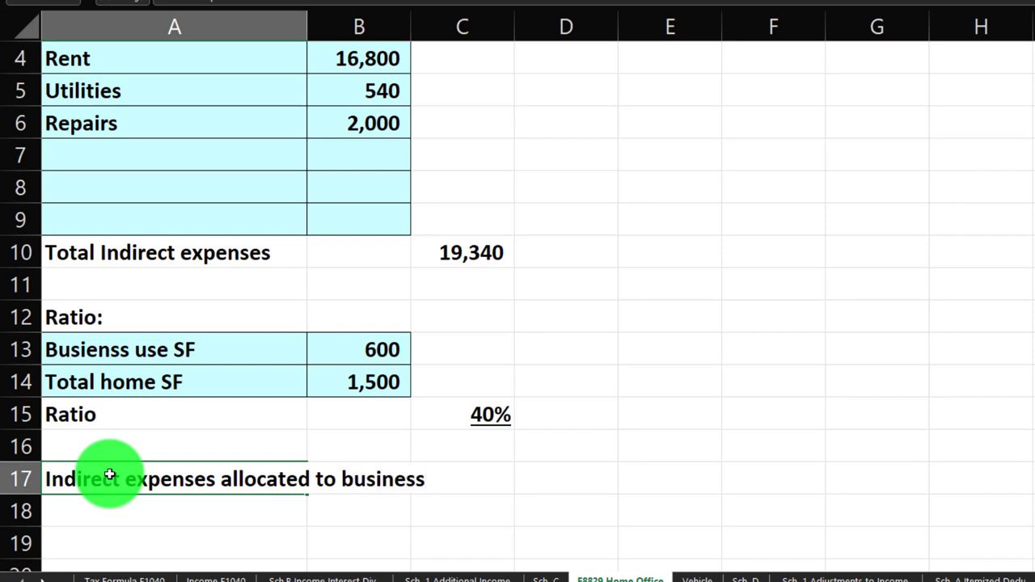
Calculate the allocated indirect expenses in D17 by multiplying the C10 total by the C15 ratio.
key(Right)
key(Right)
key(Right)
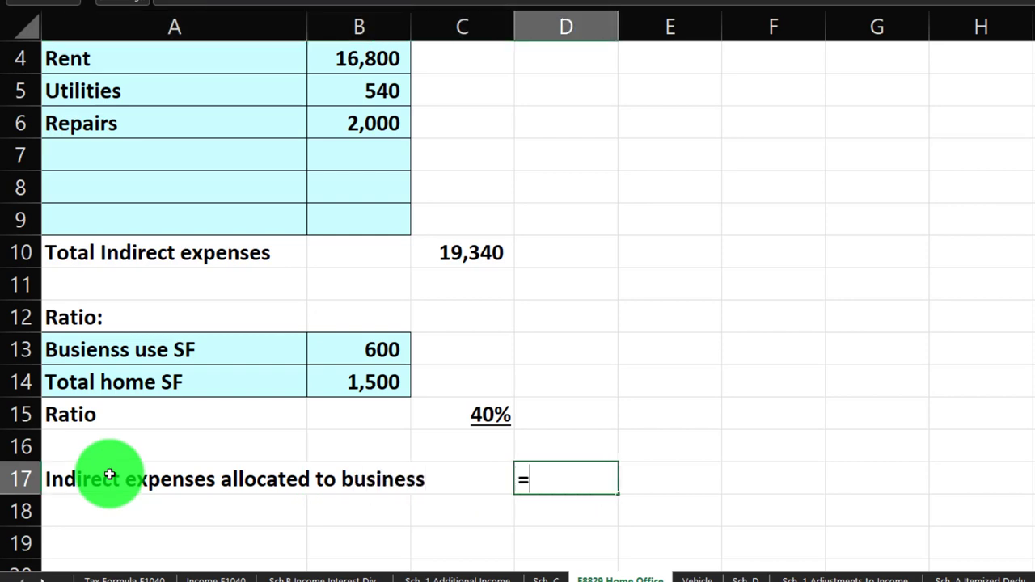
text(=)
key(Up)
key(Up)
key(Up)
key(Up)
key(Up)
key(Up)
key(Up)
key(Left)
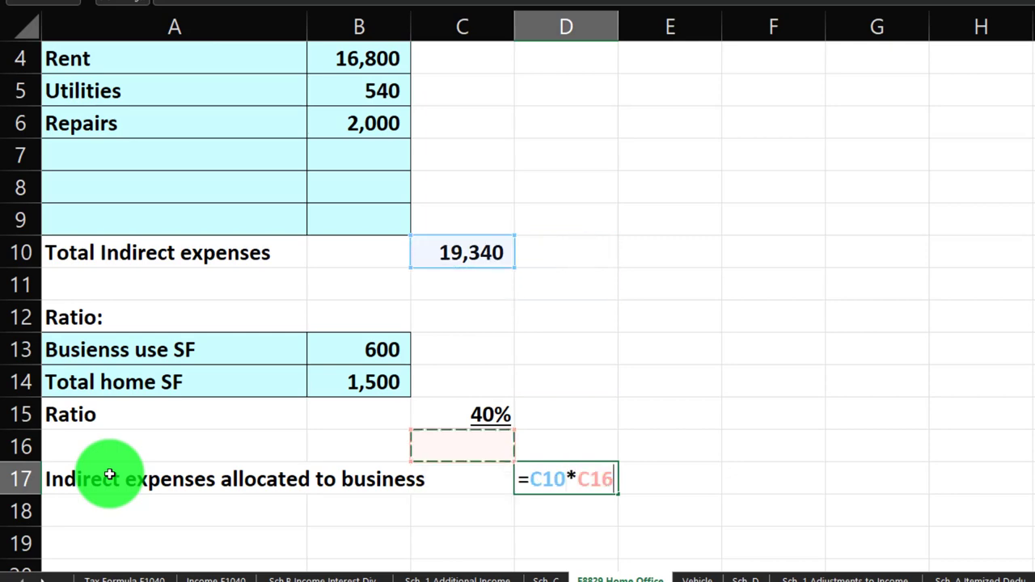
key(Return)
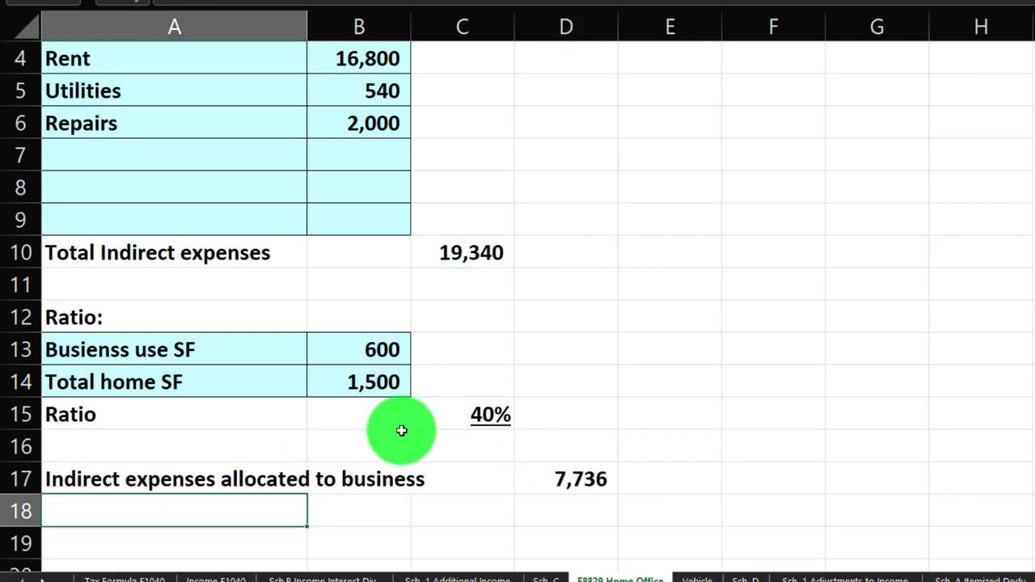
Enter the heading Direct expenses: in A19 and format A20:B24 with the light blue fill and borders.
scroll(400, 430, down, 1)
scroll(402, 431, up, 2)
scroll(402, 431, down, 2)
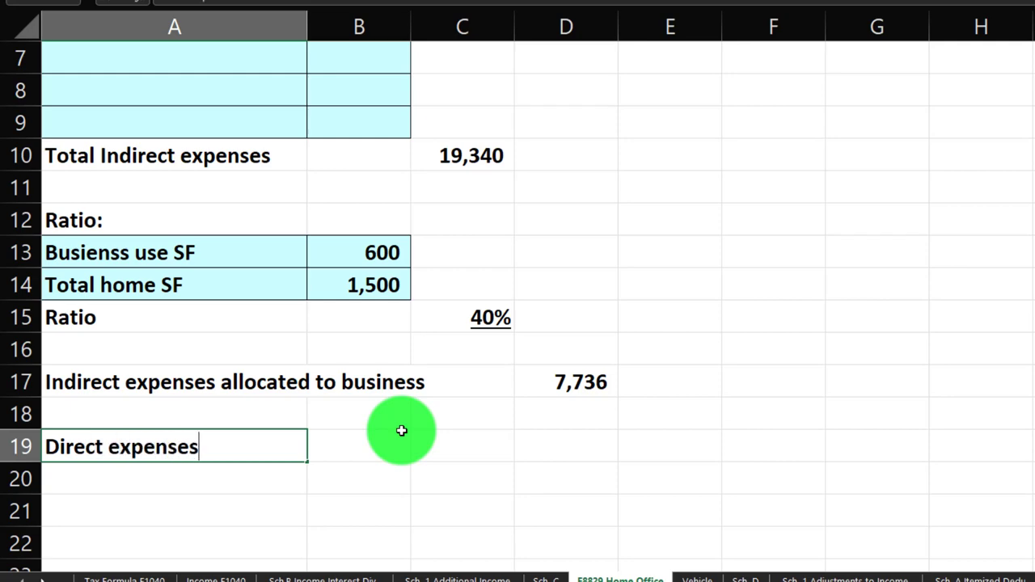
scroll(402, 431, down, 2)
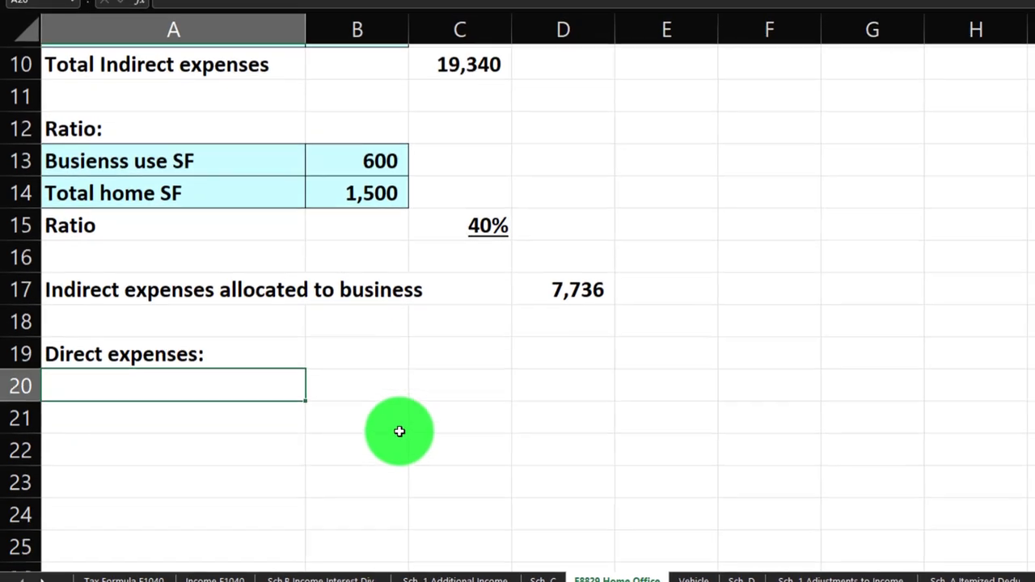
drag(213, 282, 309, 421)
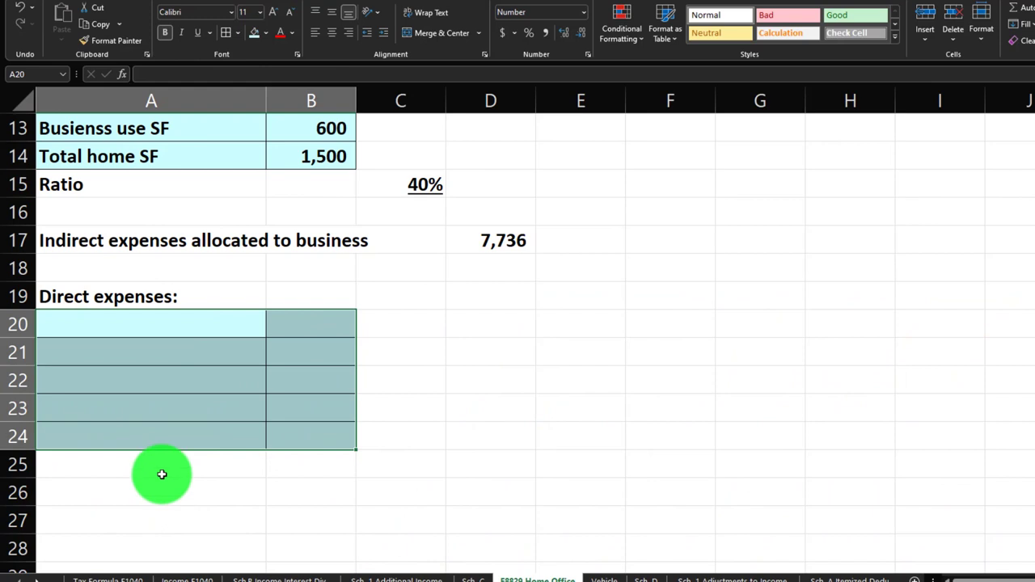
Label A25 Total direct expenses and sum the direct expense amounts from column B in D25.
click(156, 468)
text(Total dir)
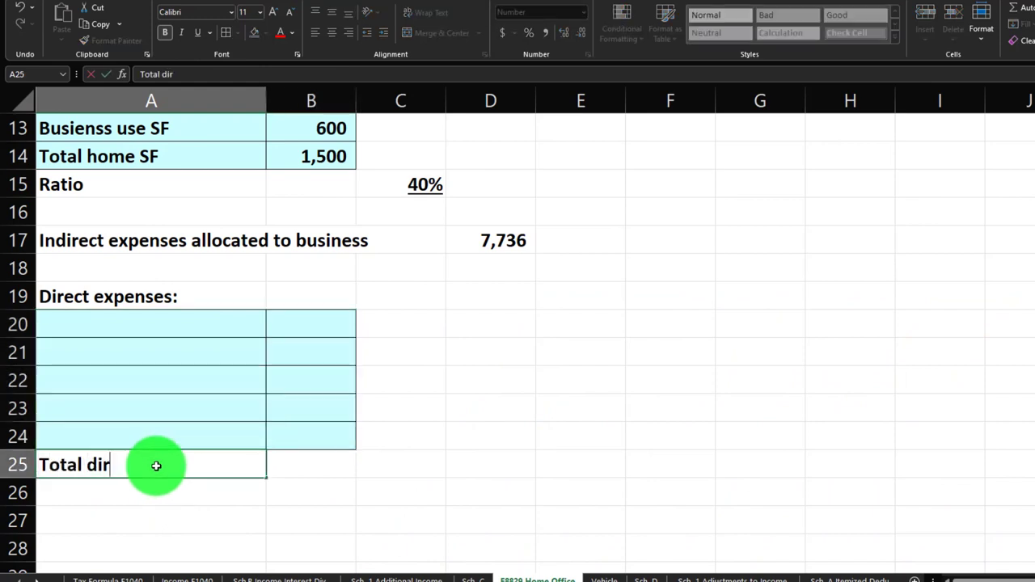
text(ect expenses)
key(Tab)
key(Tab)
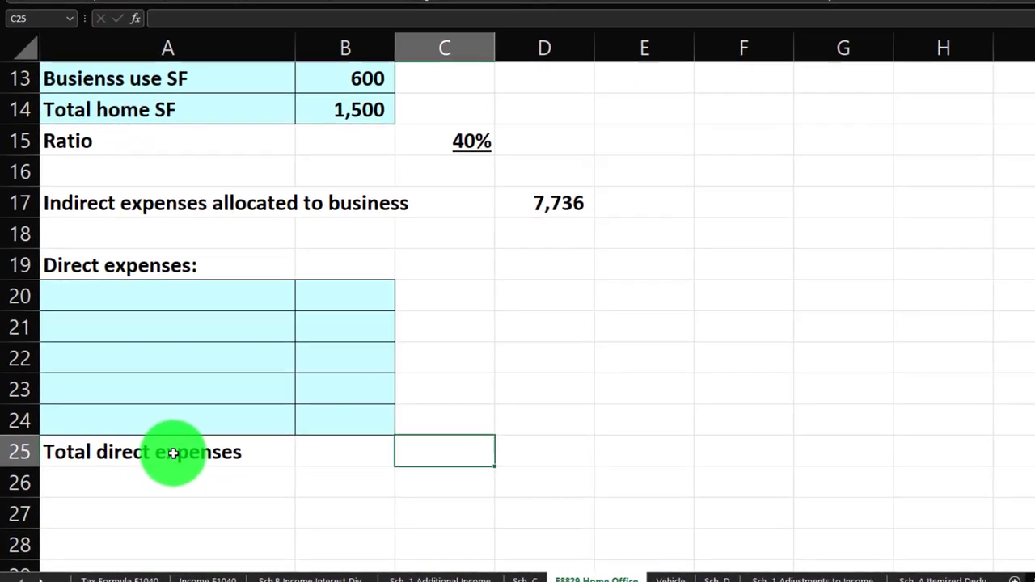
key(Tab)
text(=sum()
key(Left)
key(Left)
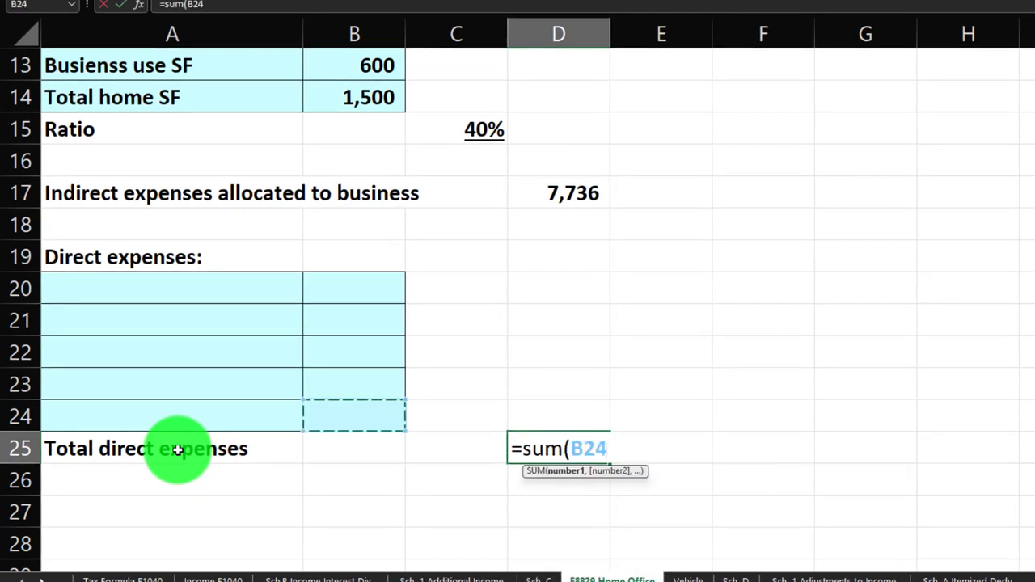
key(Return)
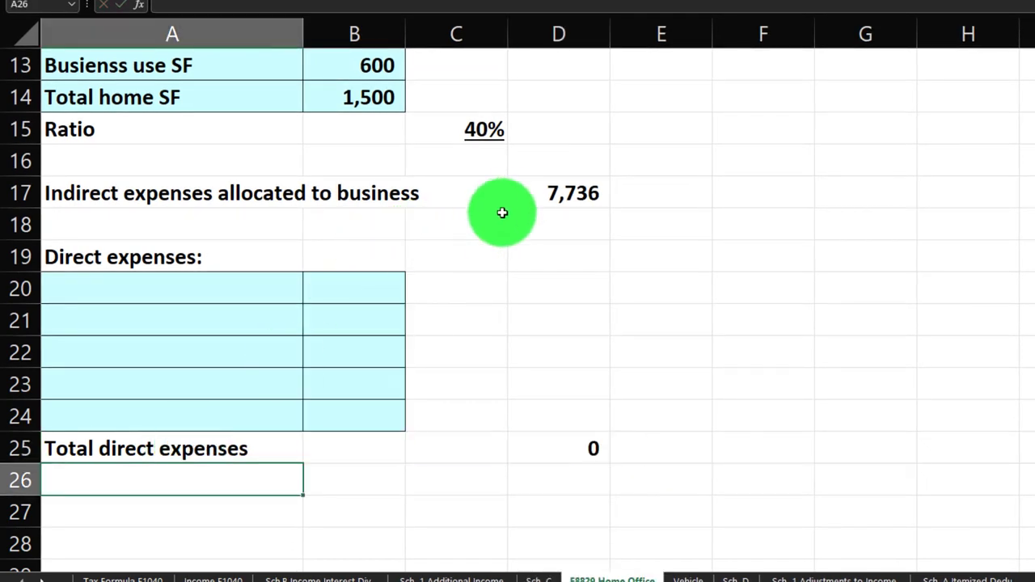
Label A27 Total Home Office Deduction and calculate it in D27 as =SUM(D17:D26).
scroll(510, 208, down, 1)
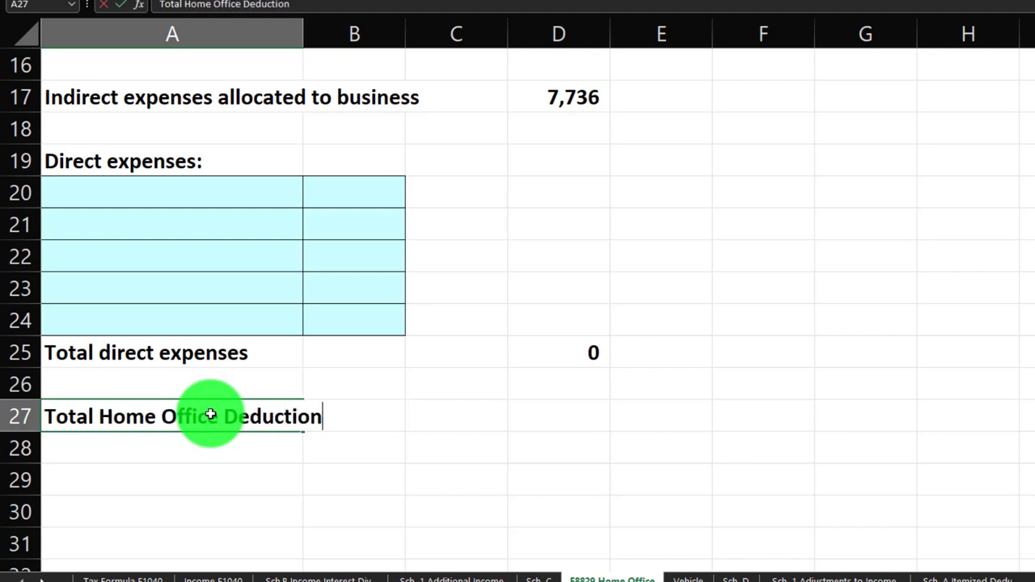
key(Tab)
key(Tab)
key(Tab)
text(=suM()
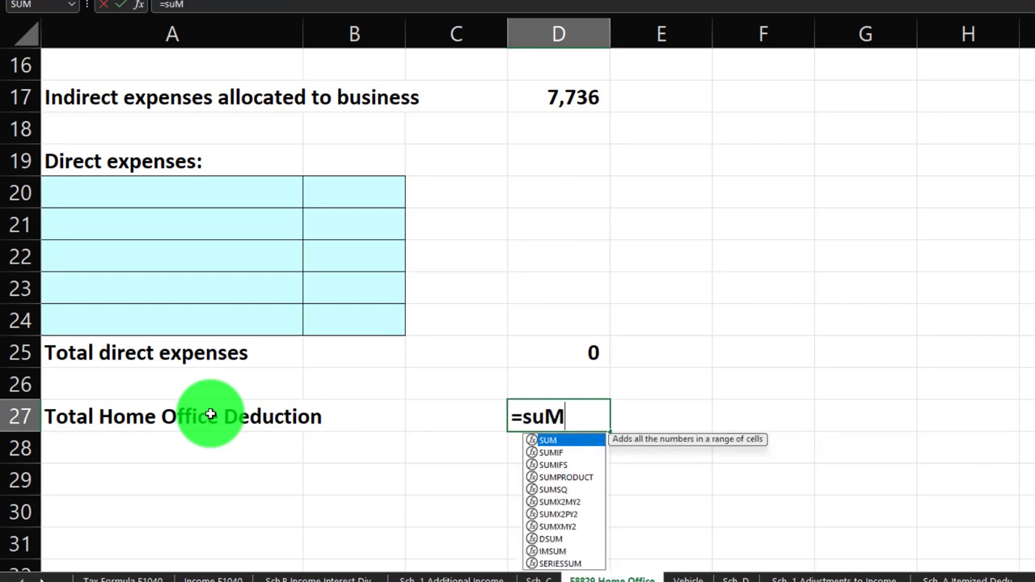
key(shift+Up)
key(shift+Up)
key(shift+Up)
key(shift+Up)
key(shift+Up)
key(shift+Up)
key(shift+Up)
key(shift+Up)
key(shift+Up)
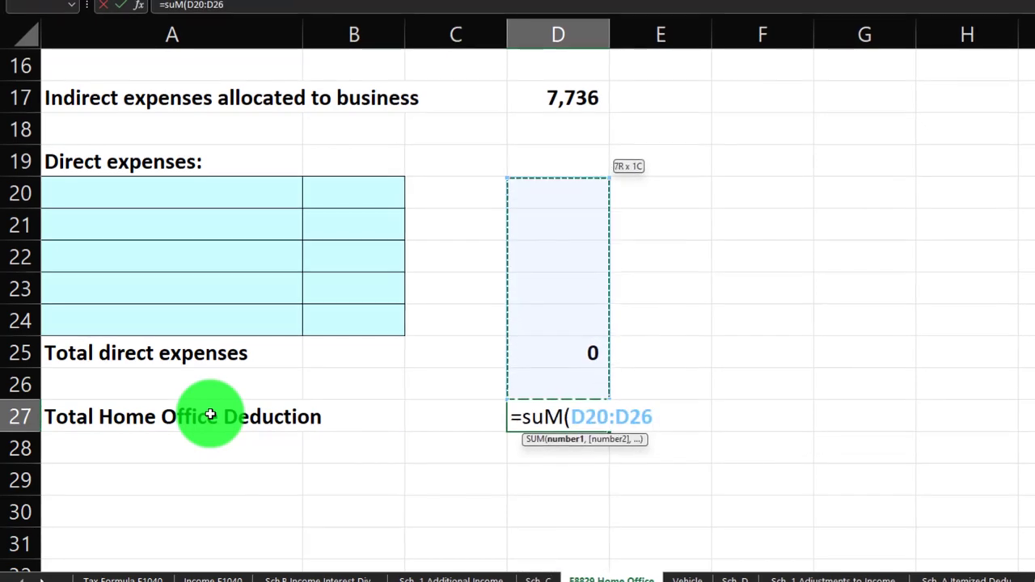
key(Return)
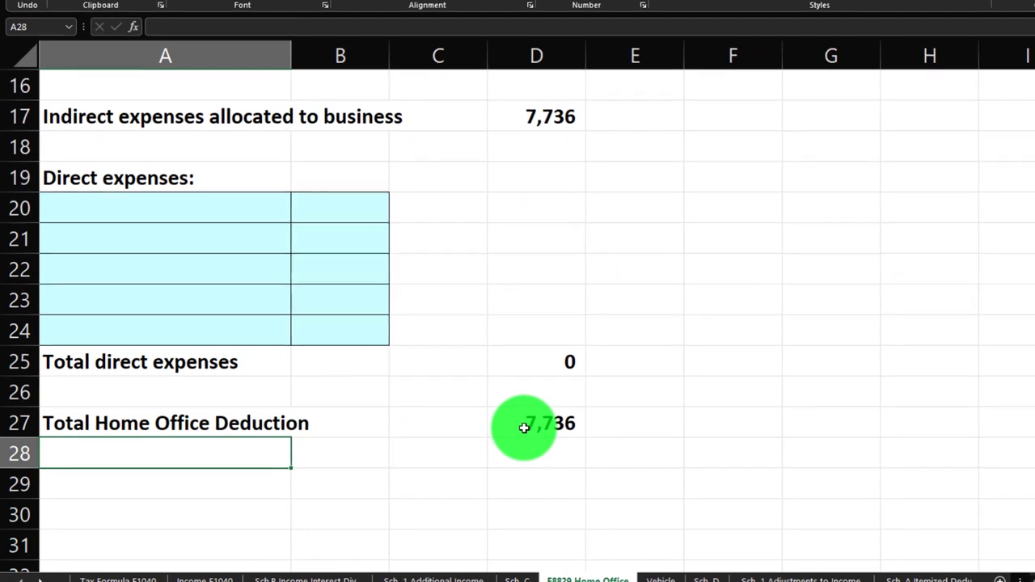
click(524, 427)
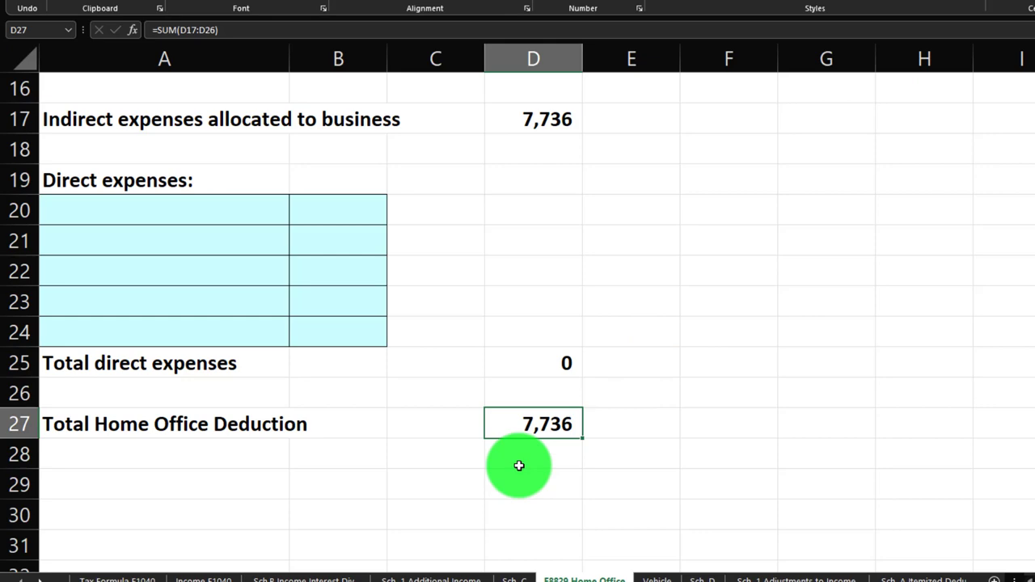
Switch to Lacerte to review the Form 8829 calculation through the line 36 allowable expenses, and open Schedule C.
click(488, 579)
click(557, 579)
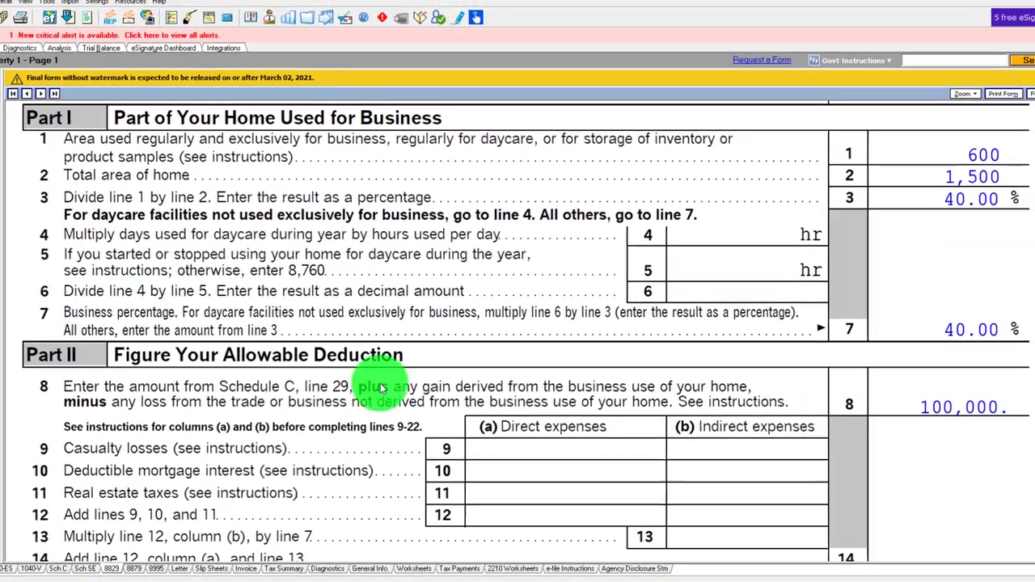
scroll(462, 389, down, 5)
click(550, 404)
scroll(548, 407, down, 3)
click(851, 400)
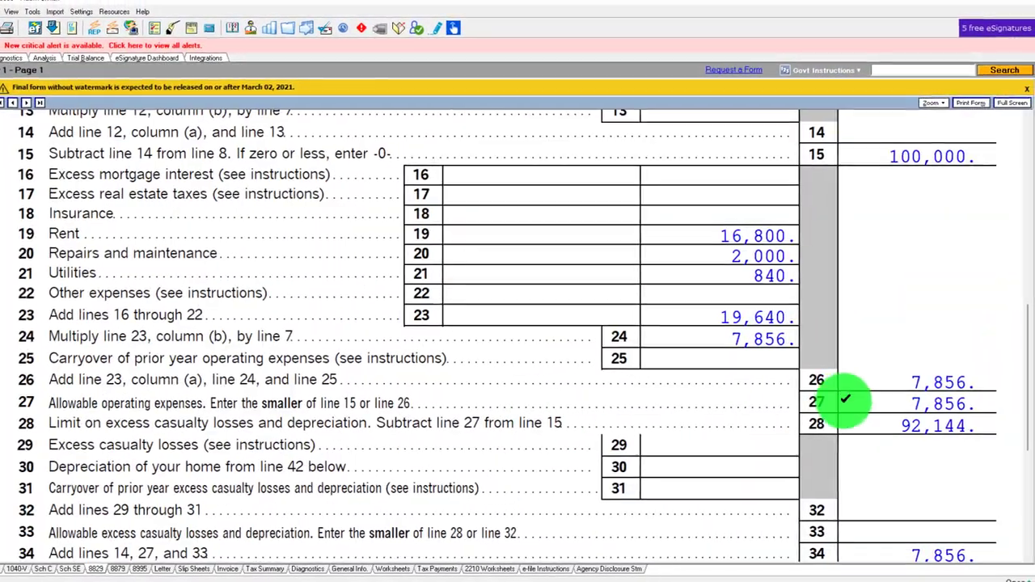
scroll(854, 436, down, 3)
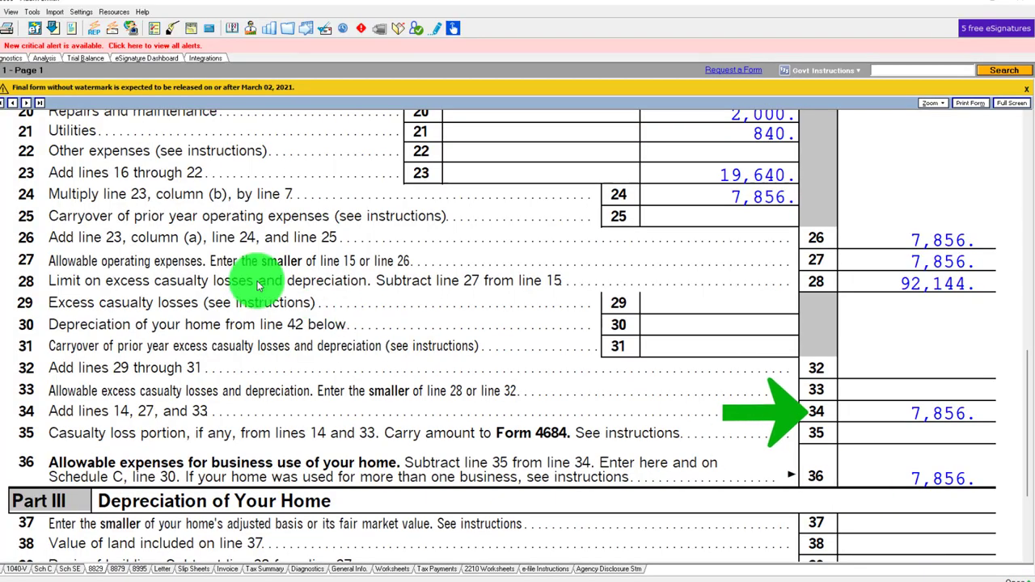
click(43, 569)
scroll(245, 307, down, 10)
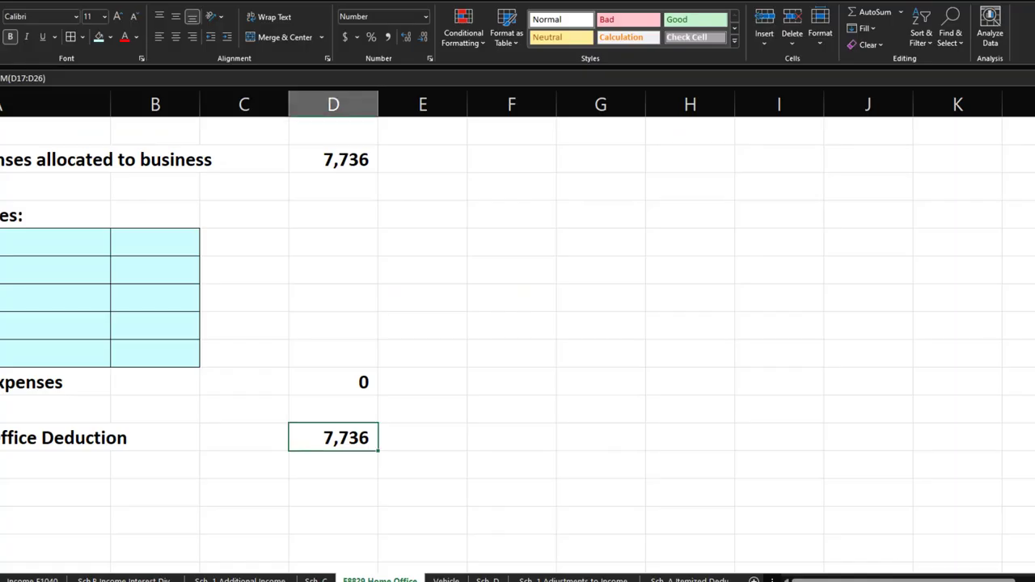
Switch to the Sch. C worksheet in Excel and move the Net income row from row 24 down to row 27.
click(320, 579)
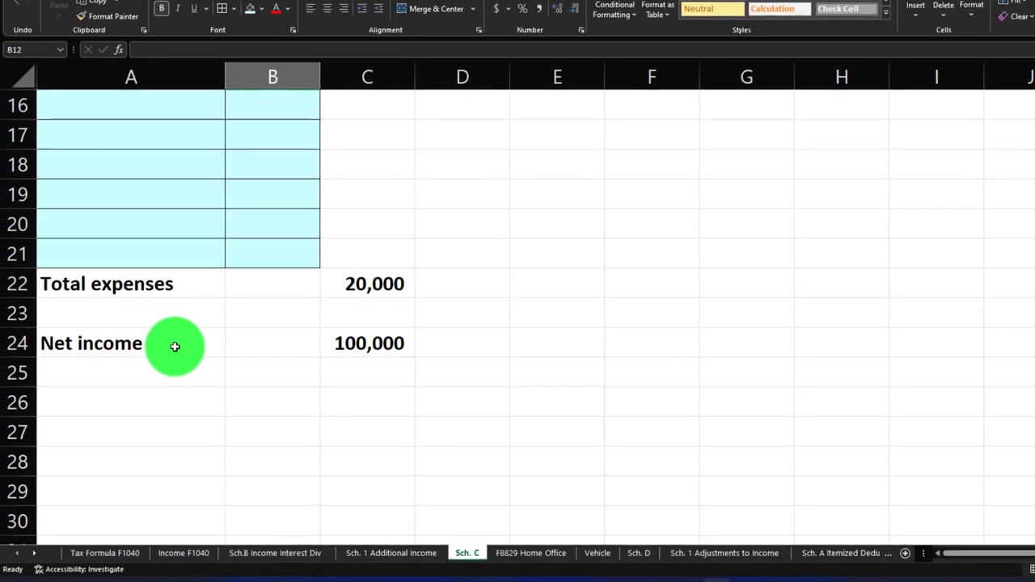
double_click(159, 350)
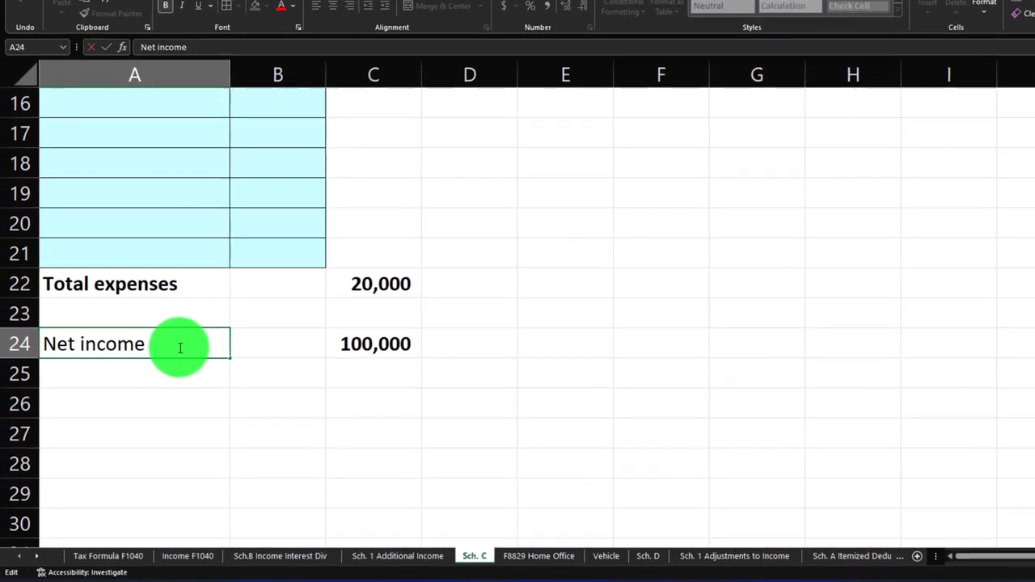
key(Return)
drag(20, 347, 223, 457)
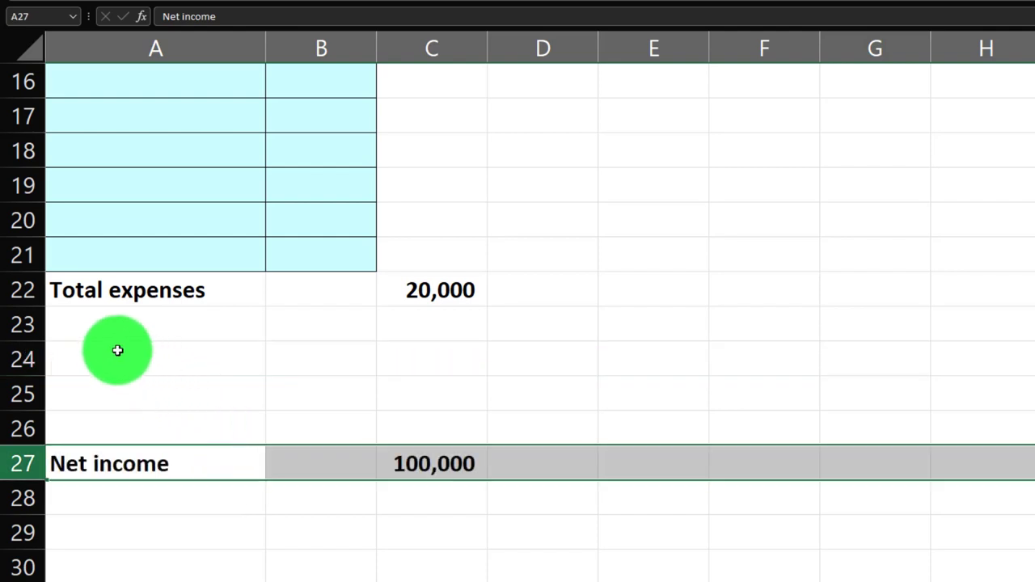
Label A24 Net income before office deduction and widen column A to fit the text.
click(117, 349)
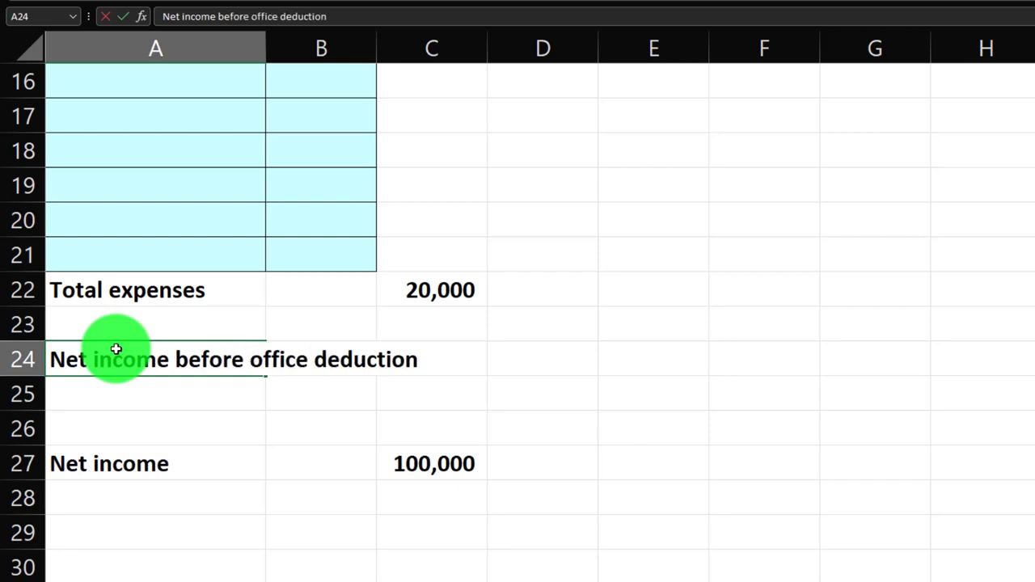
key(Return)
drag(267, 49, 370, 64)
Link C24 to the Total Home Office Deduction in D27 of the F8829 Home Office sheet.
click(503, 359)
text(=)
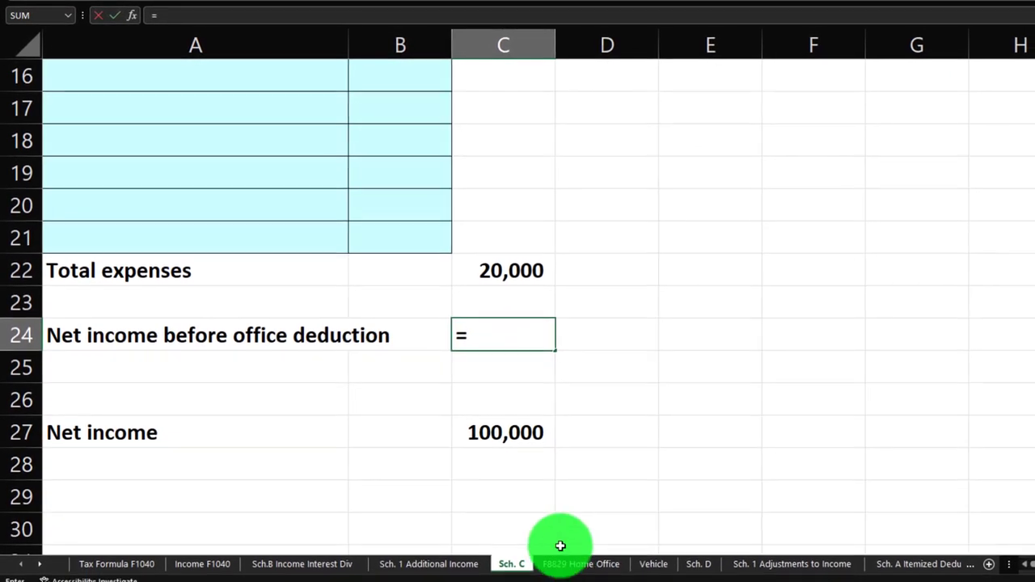
click(566, 561)
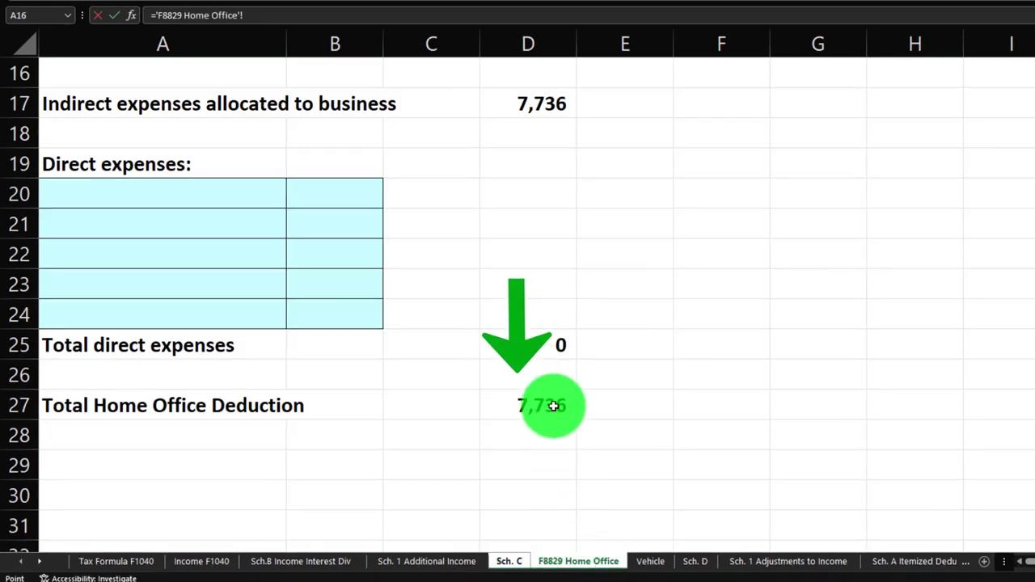
key(Return)
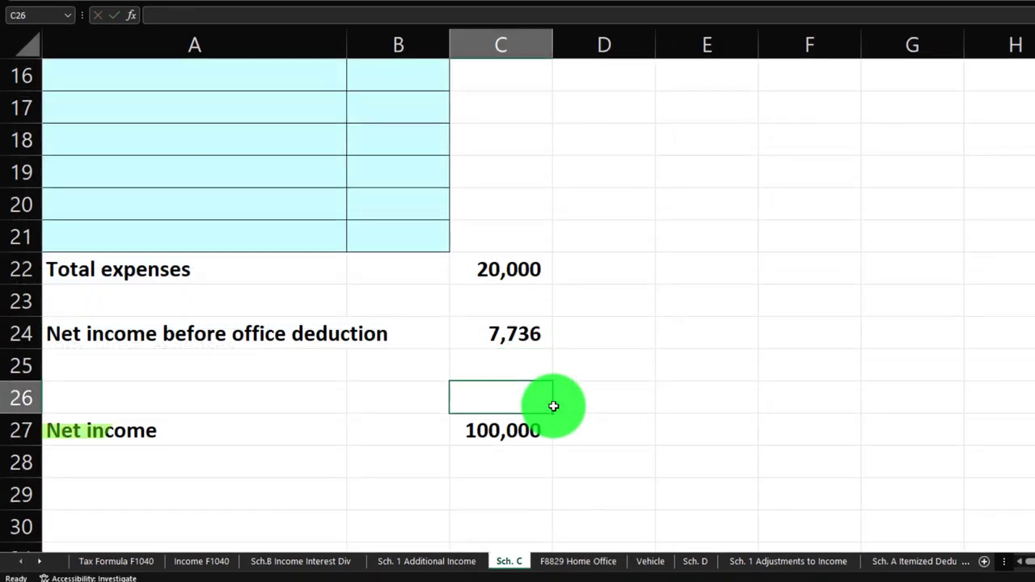
key(Down)
key(Down)
key(Up)
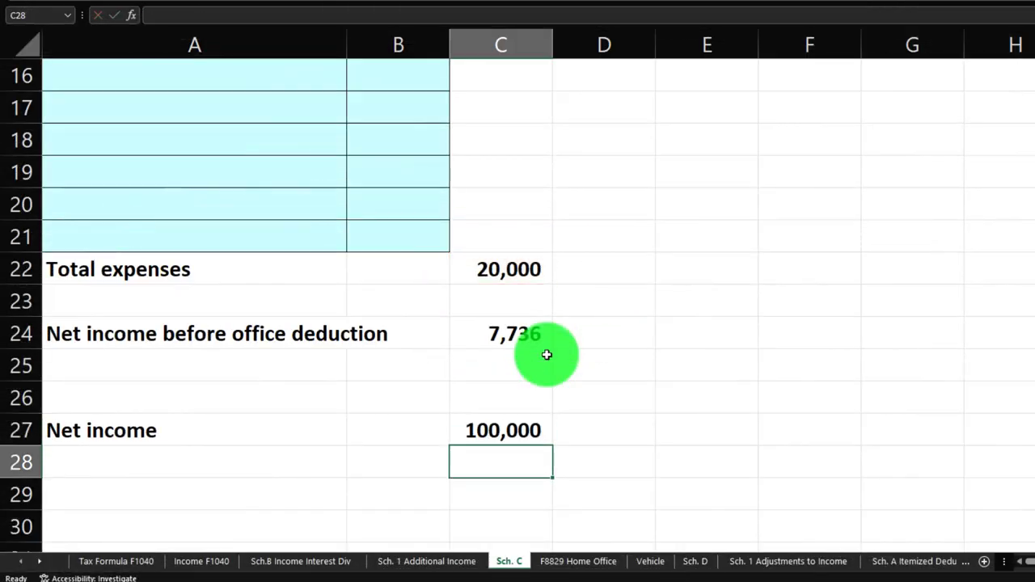
Replace the formula in C24 with total income in C8 minus total expenses in C22.
click(487, 336)
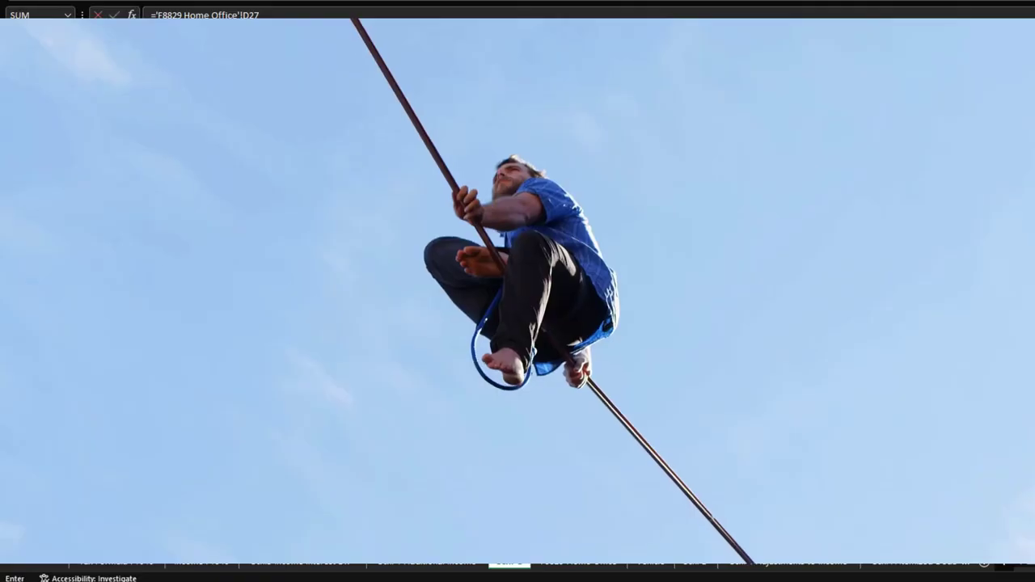
text(=)
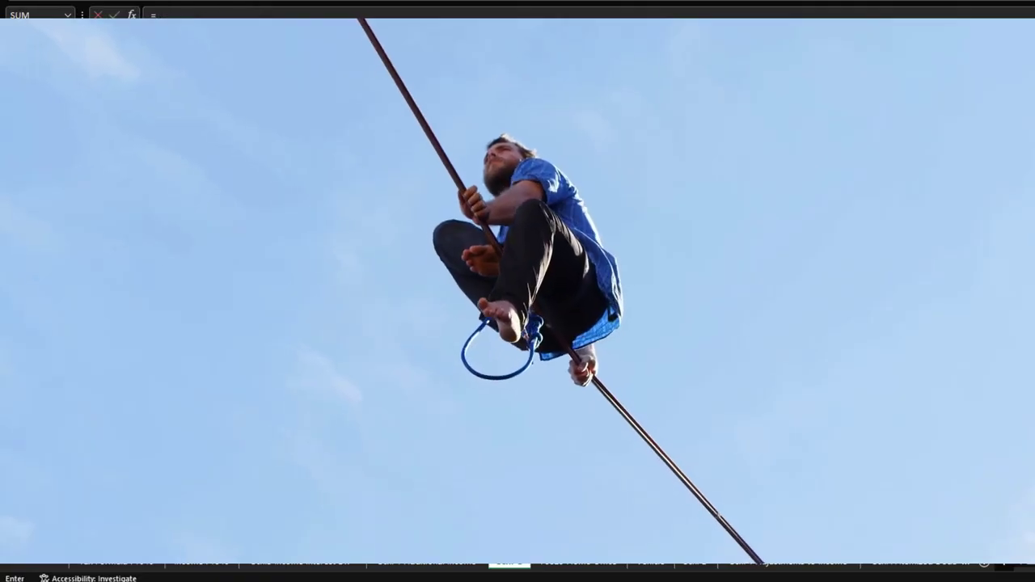
click(503, 301)
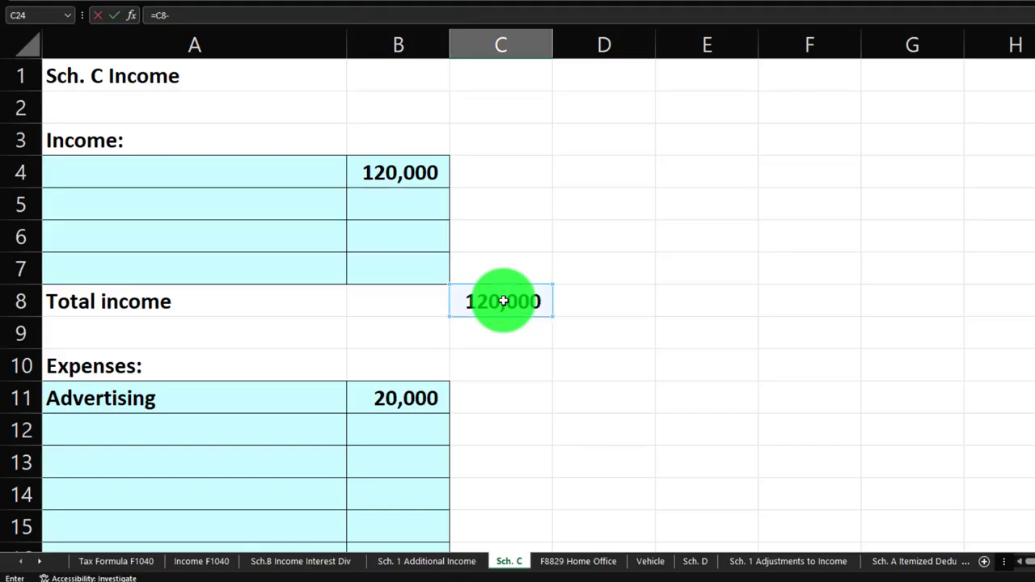
text(-)
key(Up)
key(Up)
key(Return)
Insert a new row at row 26 and label A26 Home office deduction.
scroll(503, 301, down, 2)
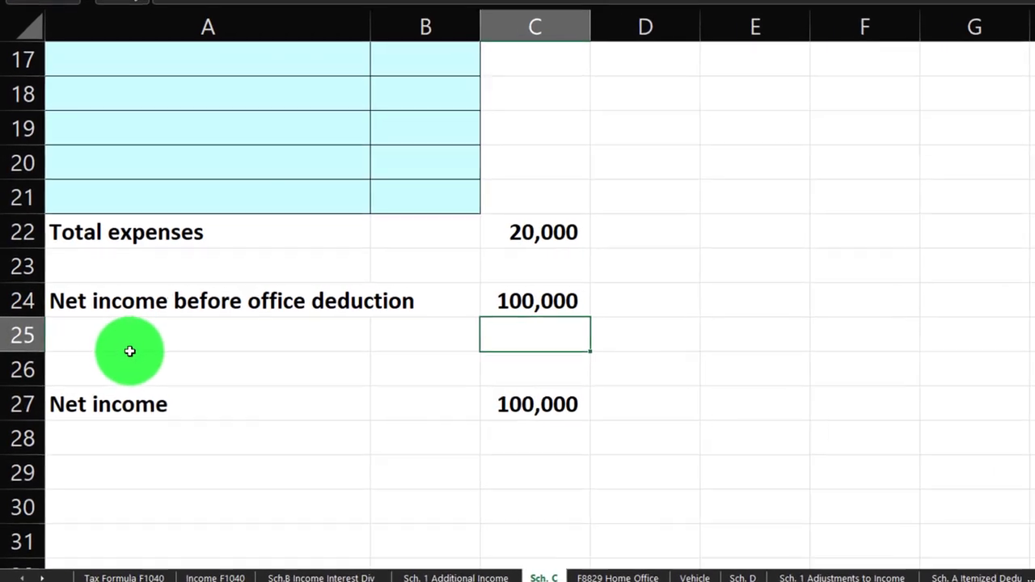
click(36, 368)
right_click(97, 379)
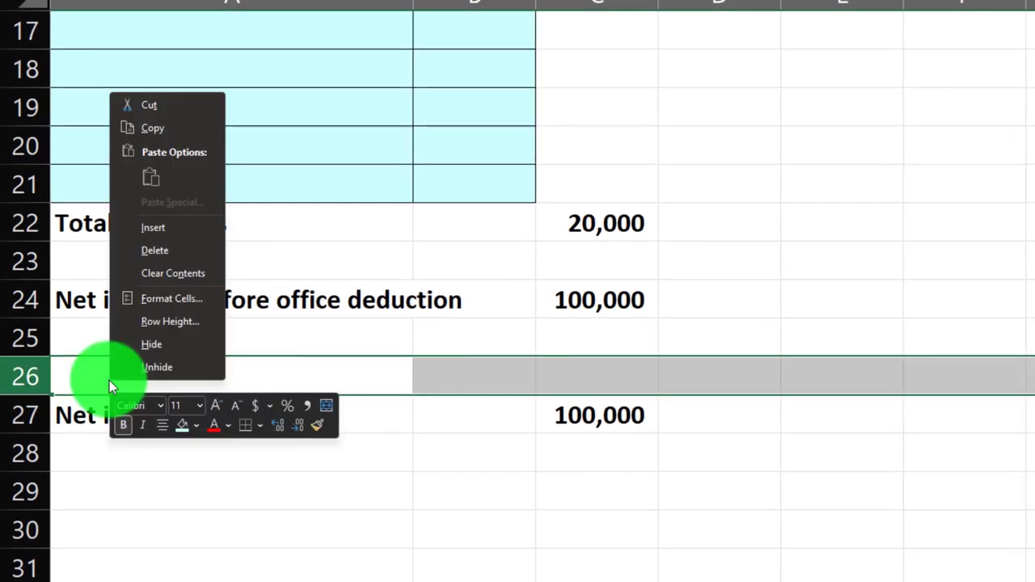
click(153, 233)
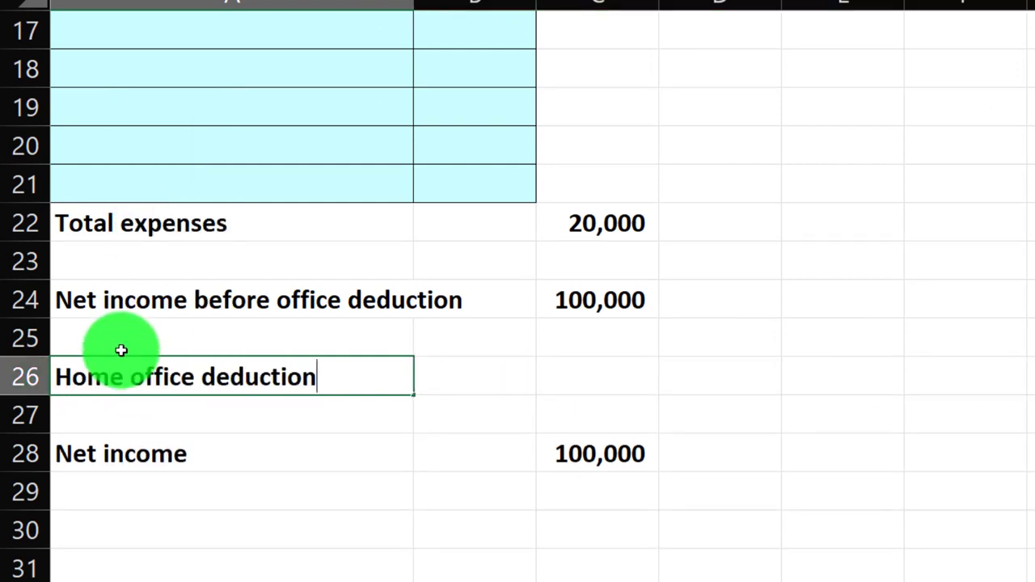
key(Tab)
Link C26 to the Total Home Office Deduction in D27 of the F8829 Home Office sheet.
text(=)
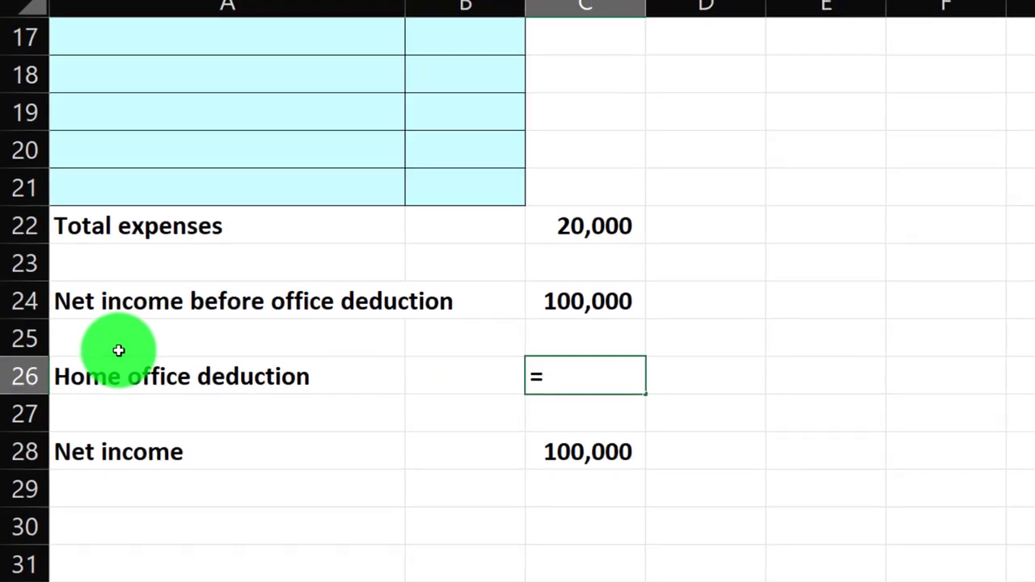
click(603, 579)
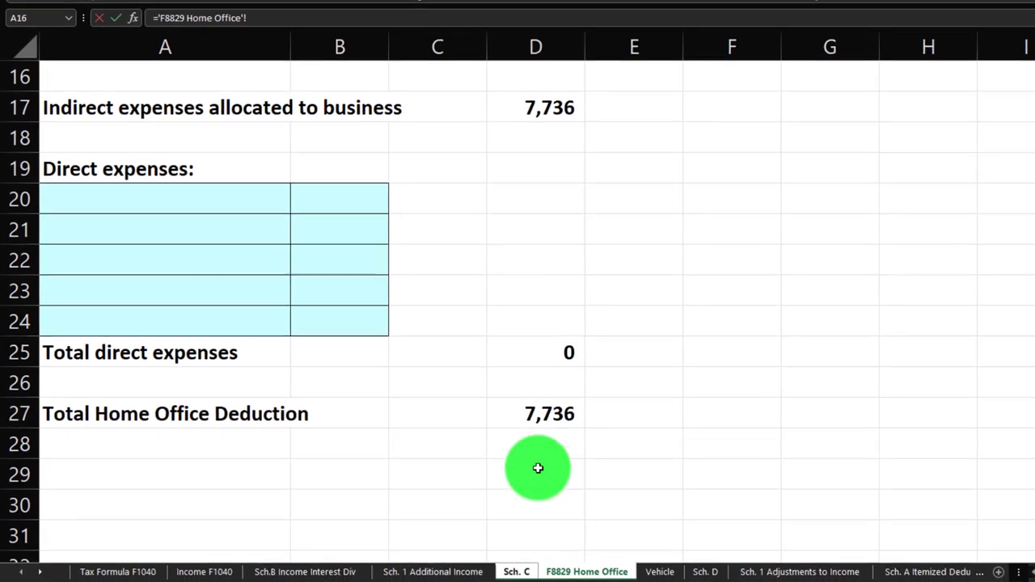
click(548, 423)
key(Return)
Calculate Net income in C28 as C24 minus the home office deduction in C26.
key(Down)
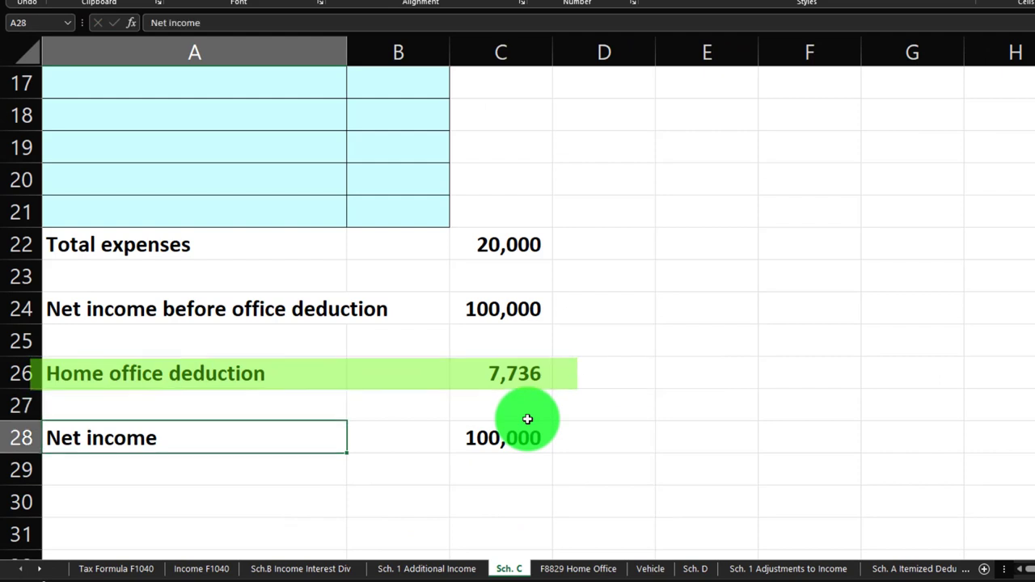
key(Right)
key(Right)
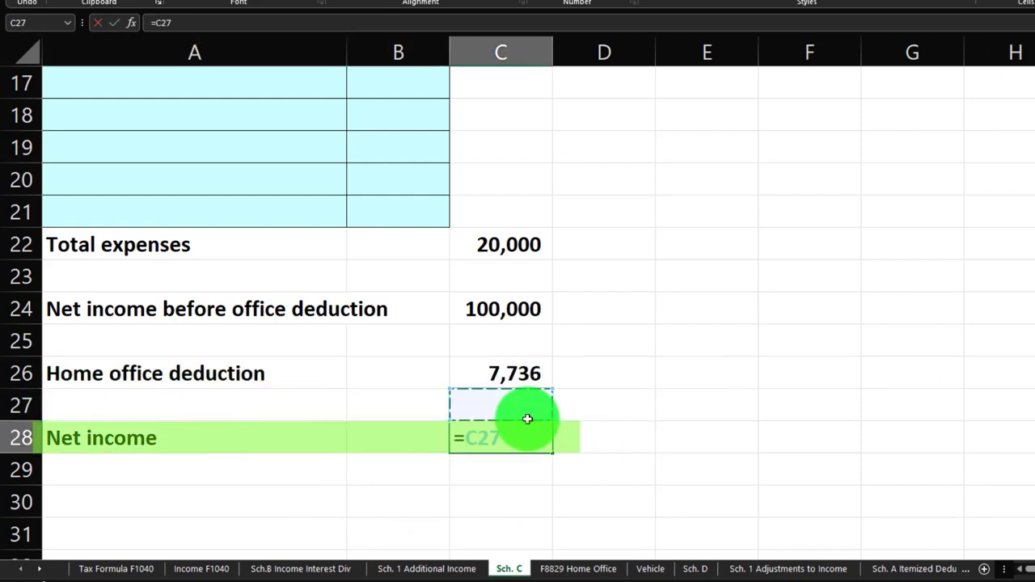
key(Up)
key(Up)
key(Up)
text(-)
key(Up)
key(Up)
key(Return)
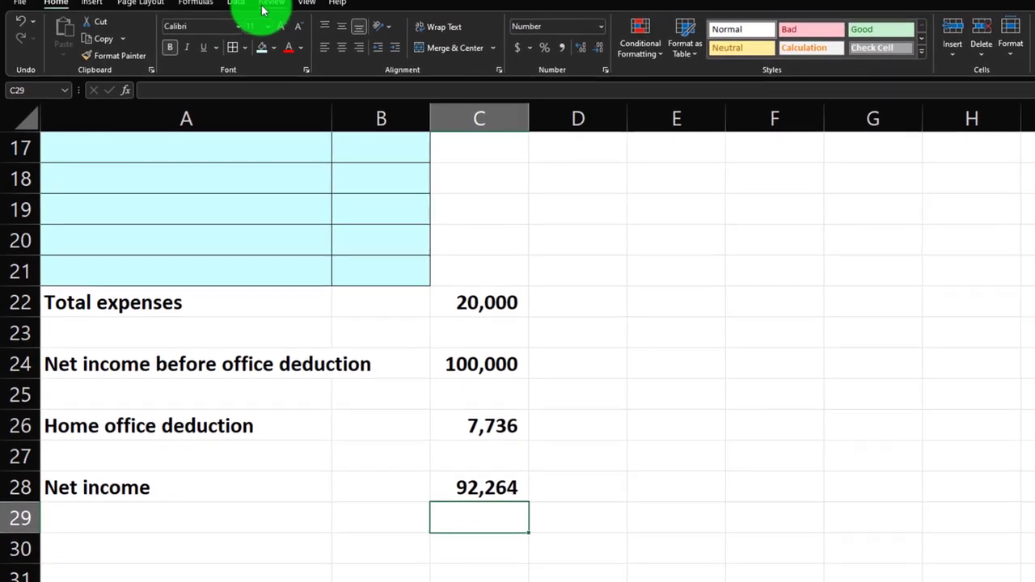
Run a spelling check on the Sch. C worksheet.
click(261, 8)
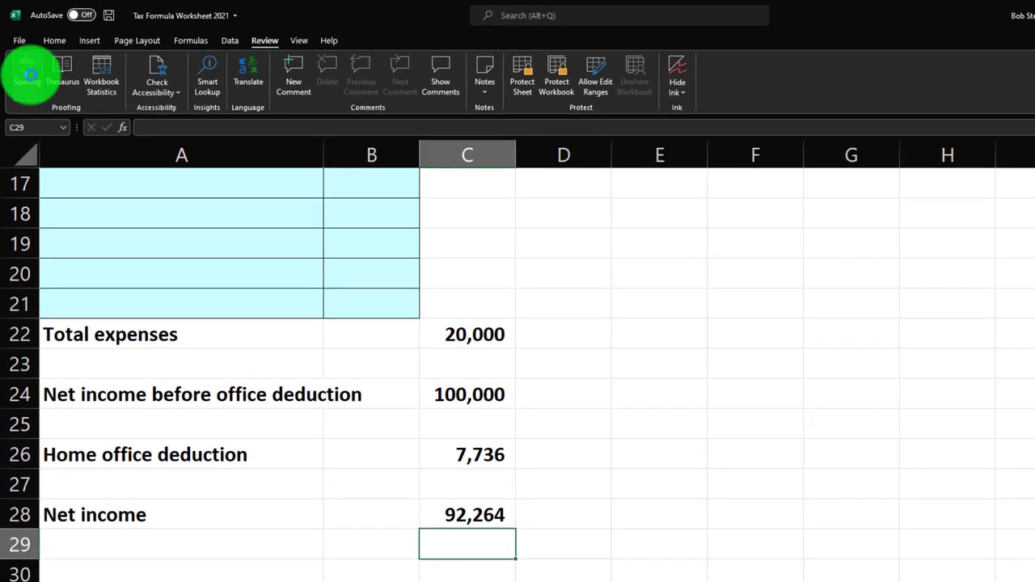
click(24, 72)
click(591, 372)
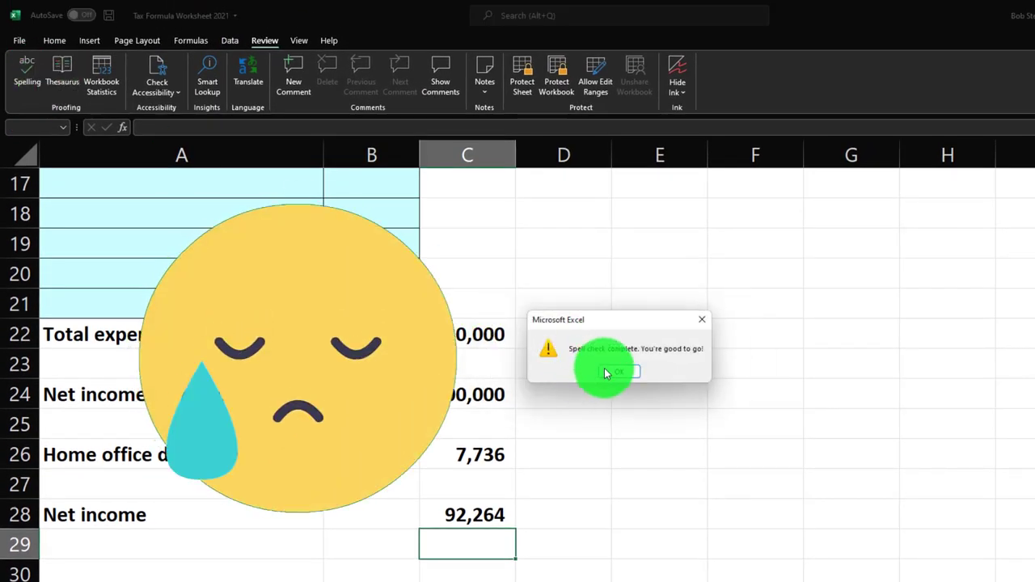
click(618, 372)
Spell-check the F8829 Home Office sheet from its beginning and correct Busienss to Business in A13.
click(458, 581)
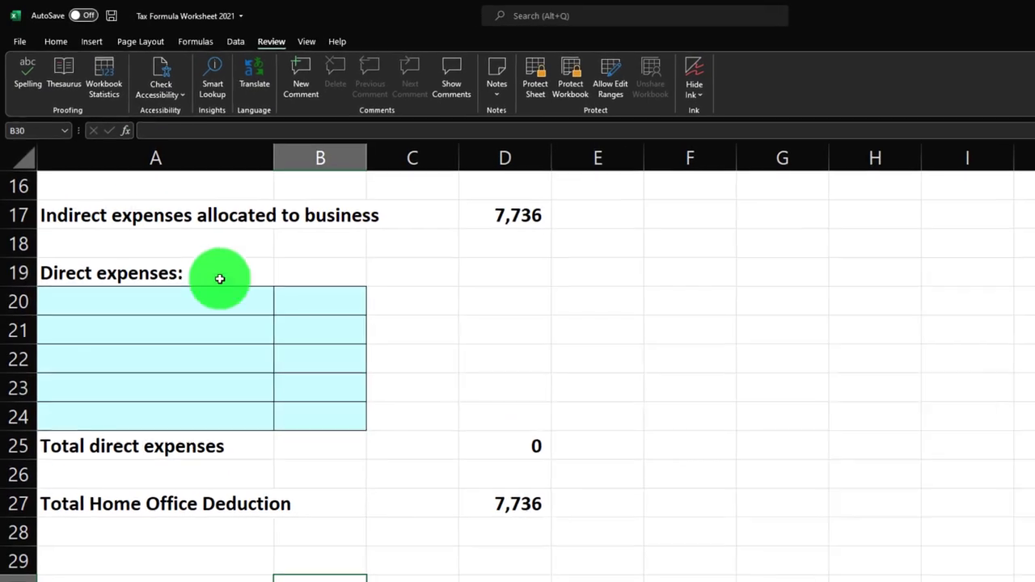
click(27, 75)
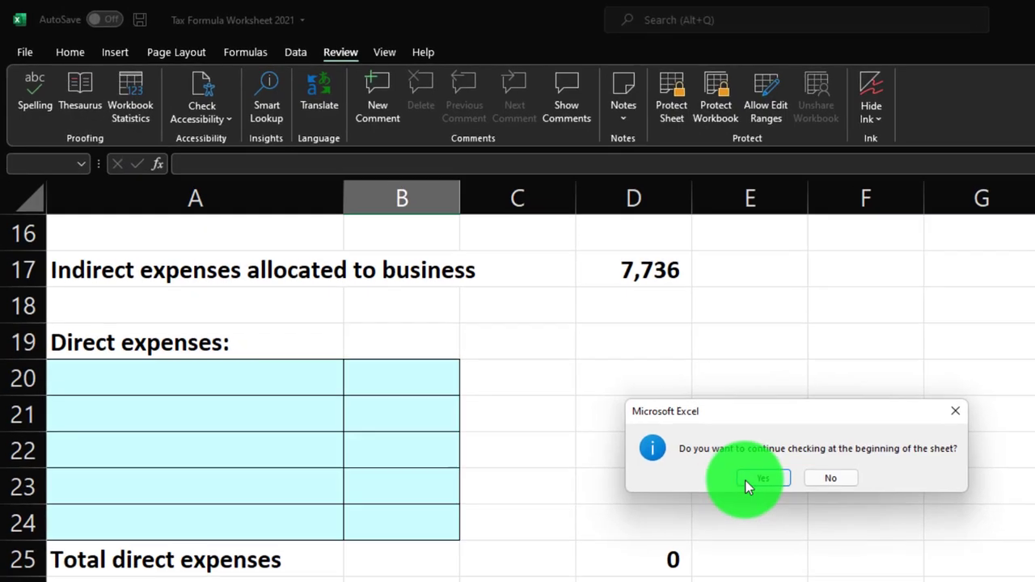
click(735, 459)
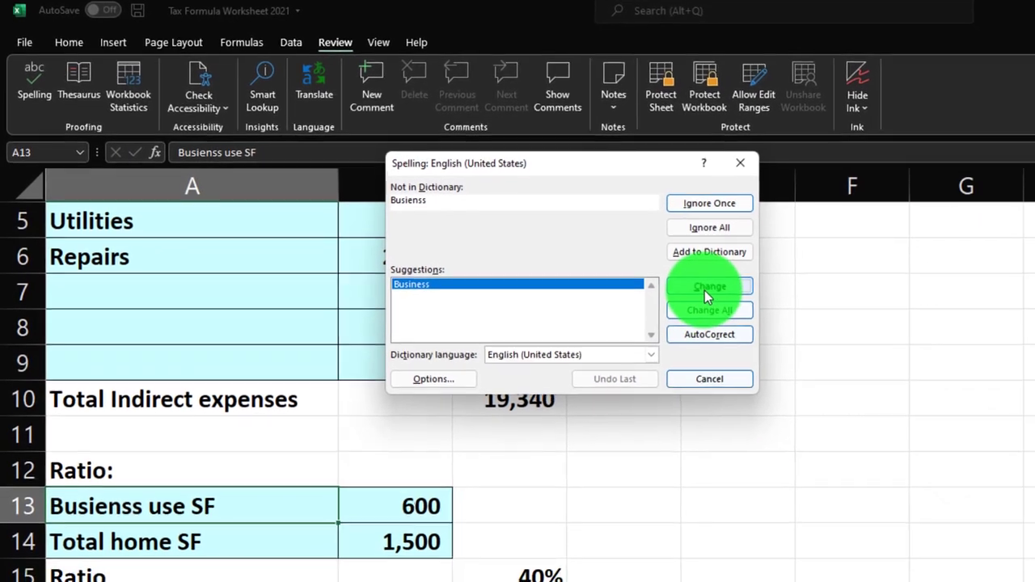
click(728, 302)
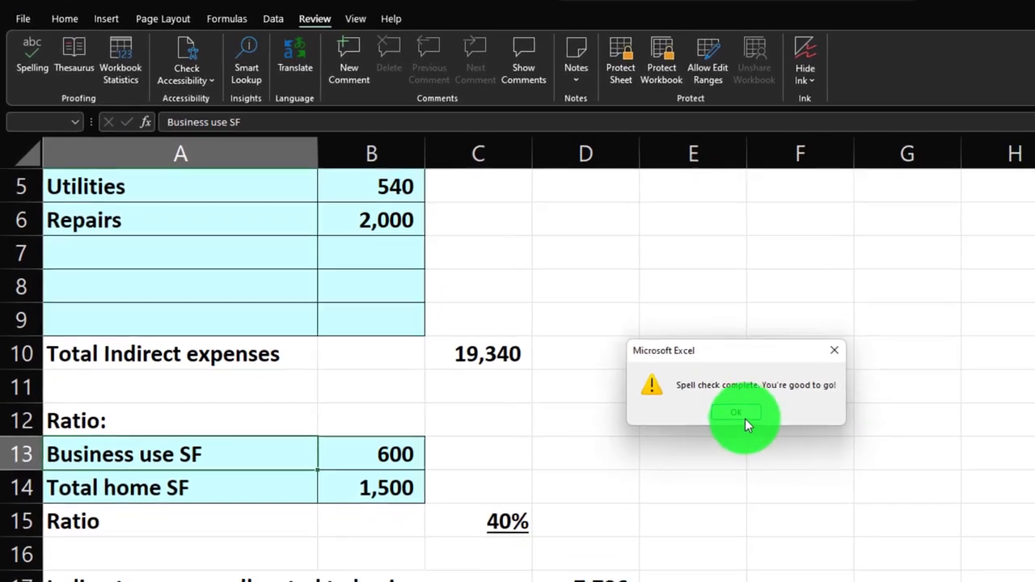
click(745, 419)
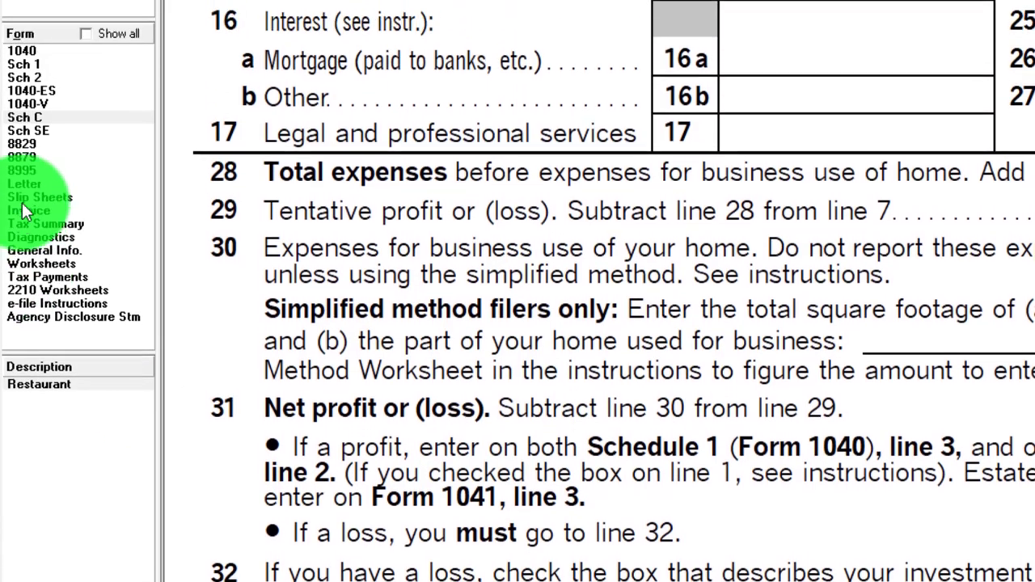
Switch to Lacerte to review Form 8829 and the Schedule C net profit, and follow it through to Form 1040 income.
click(26, 57)
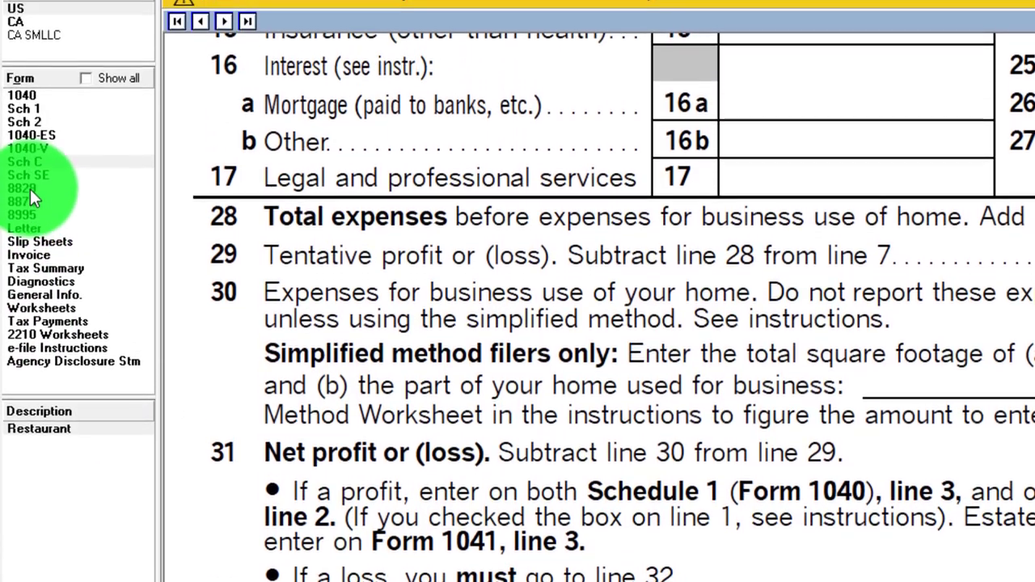
click(30, 227)
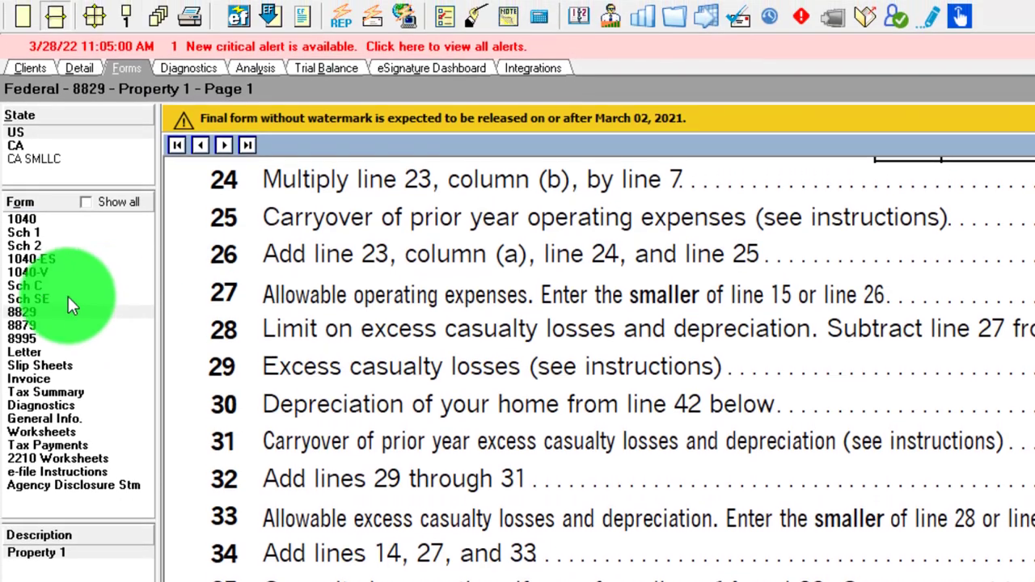
click(34, 287)
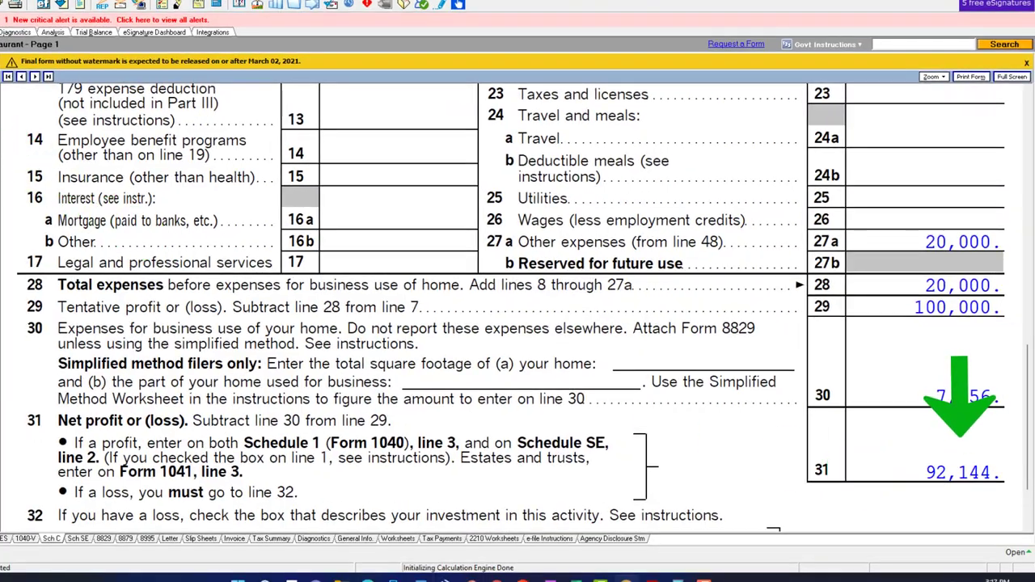
scroll(471, 292, up, 10)
scroll(495, 300, down, 5)
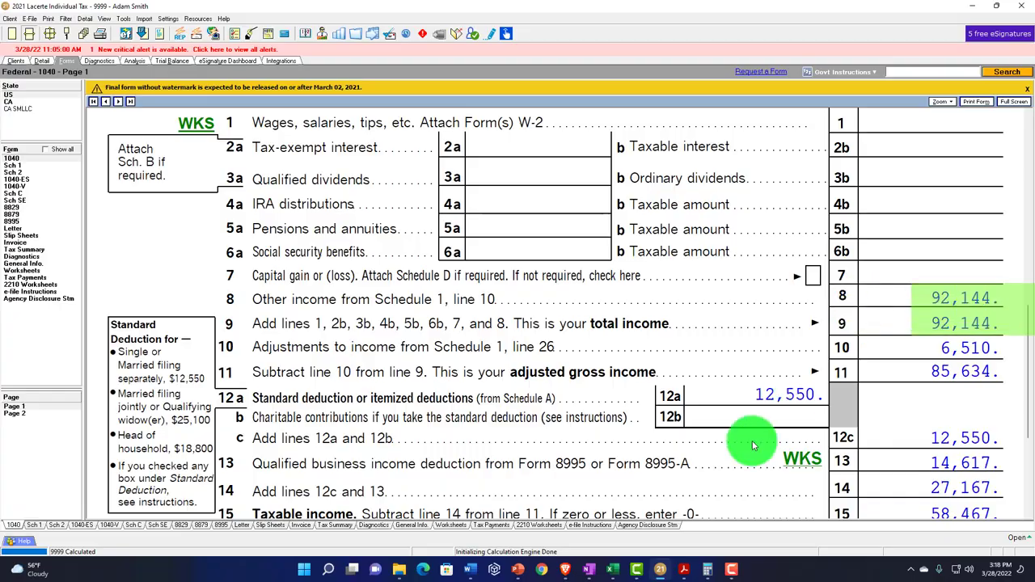
Compare the F8829 Home Office sheet in Excel with Lacerte's Form 8829, and set Utilities in B5 to 840.
click(618, 570)
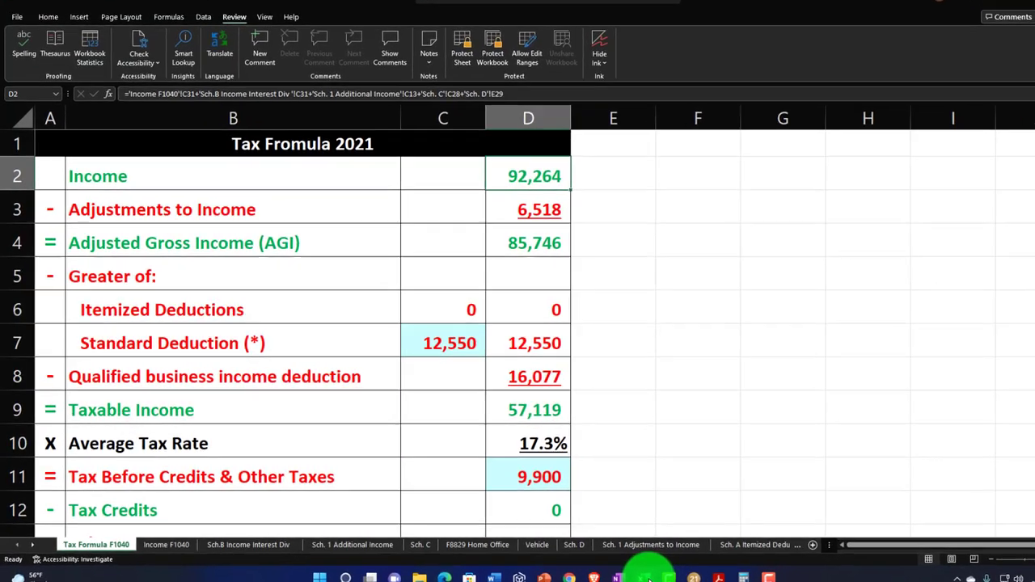
click(477, 545)
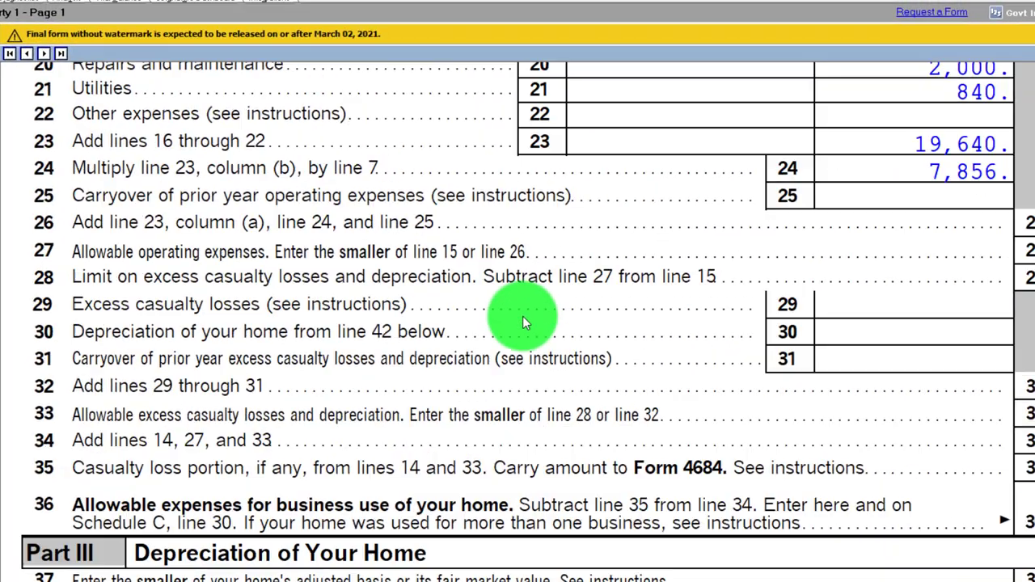
scroll(523, 315, up, 5)
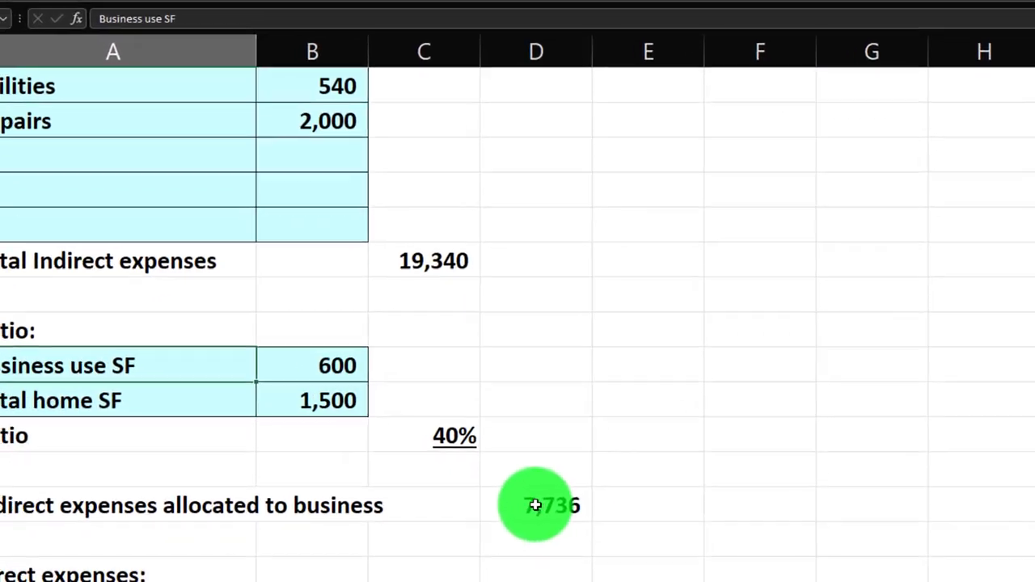
scroll(620, 488, up, 1)
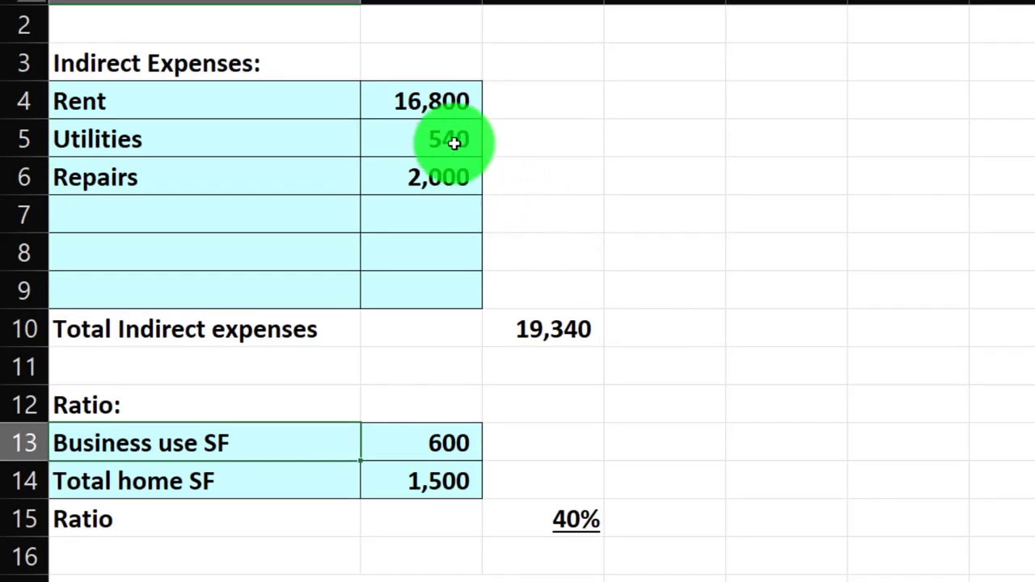
click(454, 142)
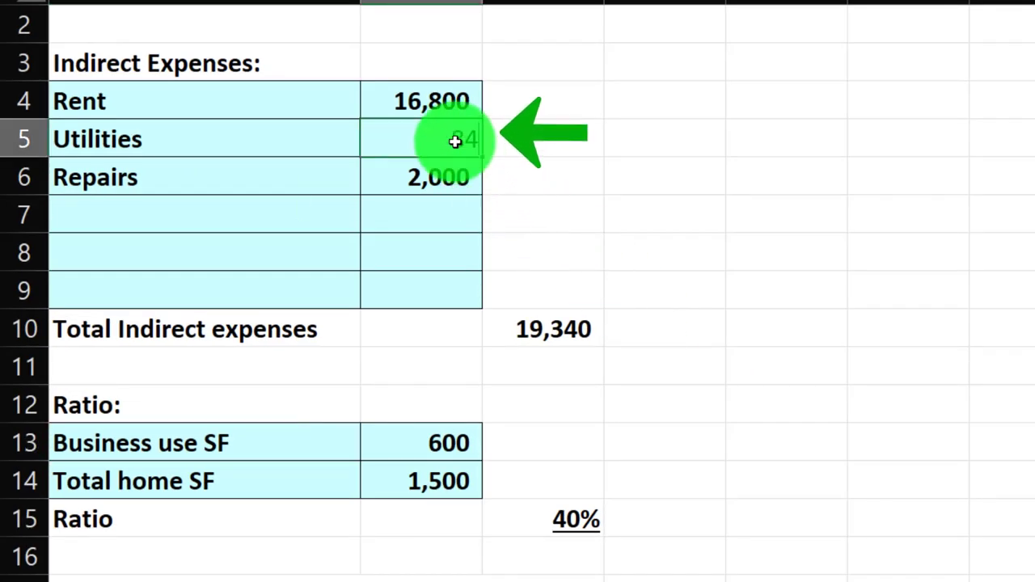
Check Net income in C28 of Sch. C against Lacerte's Form 1040, and open the Business Use of Home indirect expenses input.
scroll(604, 332, down, 2)
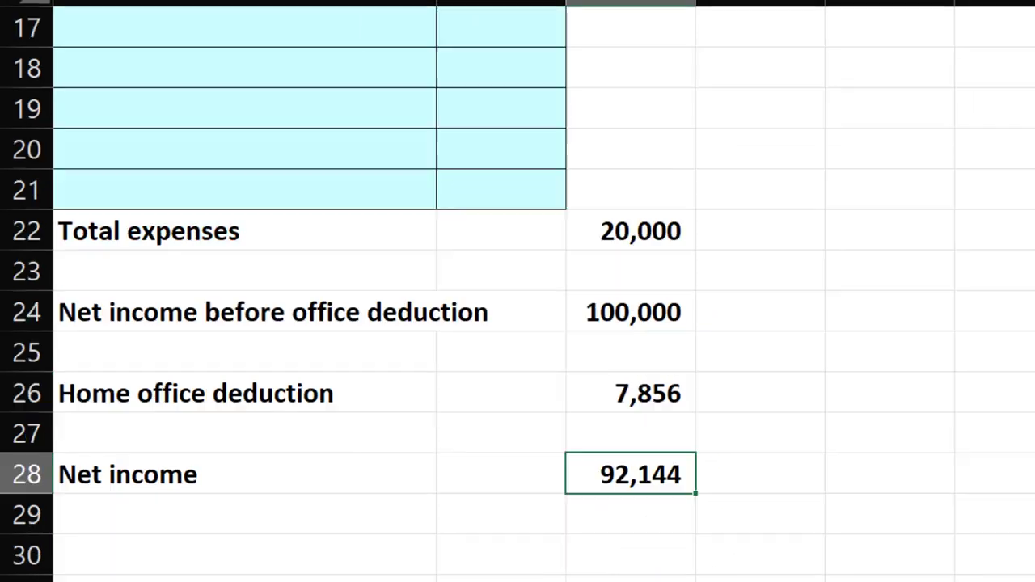
click(633, 495)
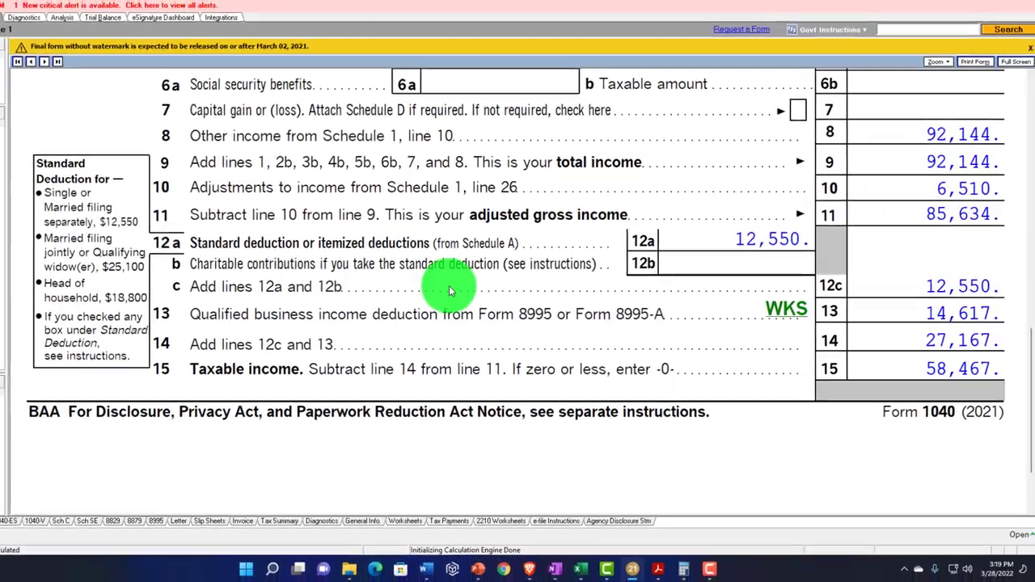
scroll(451, 291, up, 5)
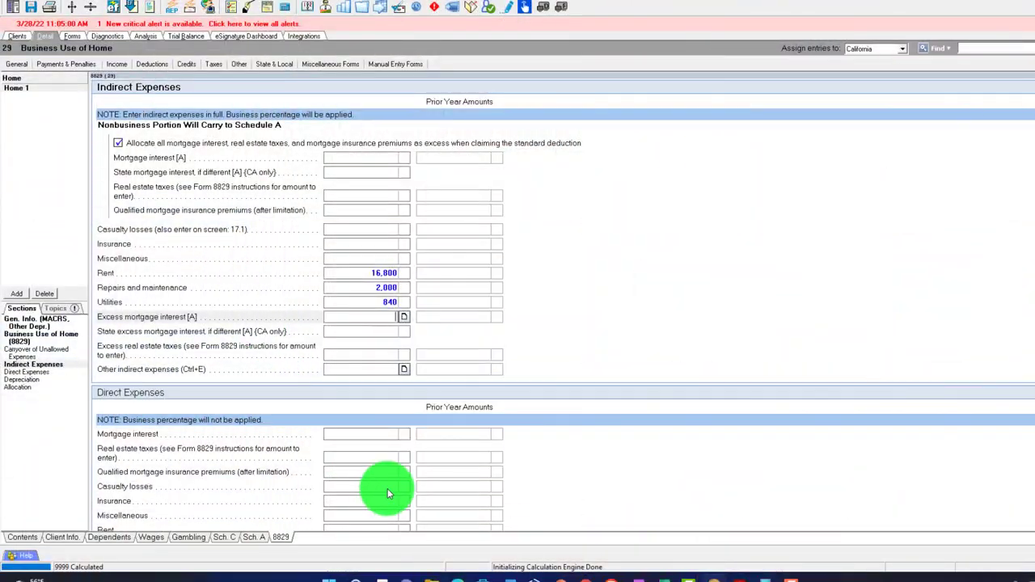
Set Gross receipts or sales in Lacerte's Schedule C input to 25,000 and review the tentative profit on the Schedule C form.
click(220, 537)
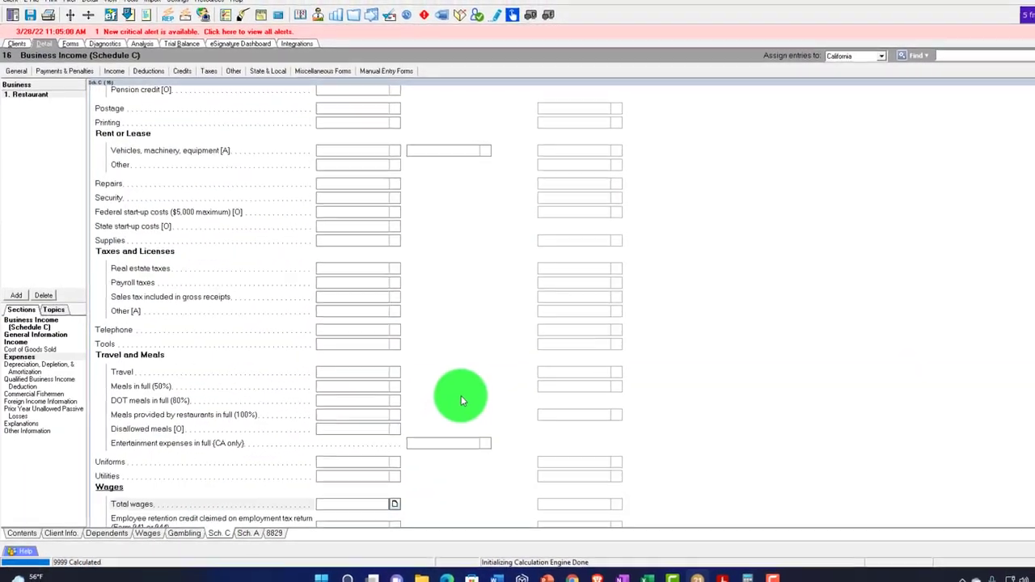
scroll(461, 399, up, 15)
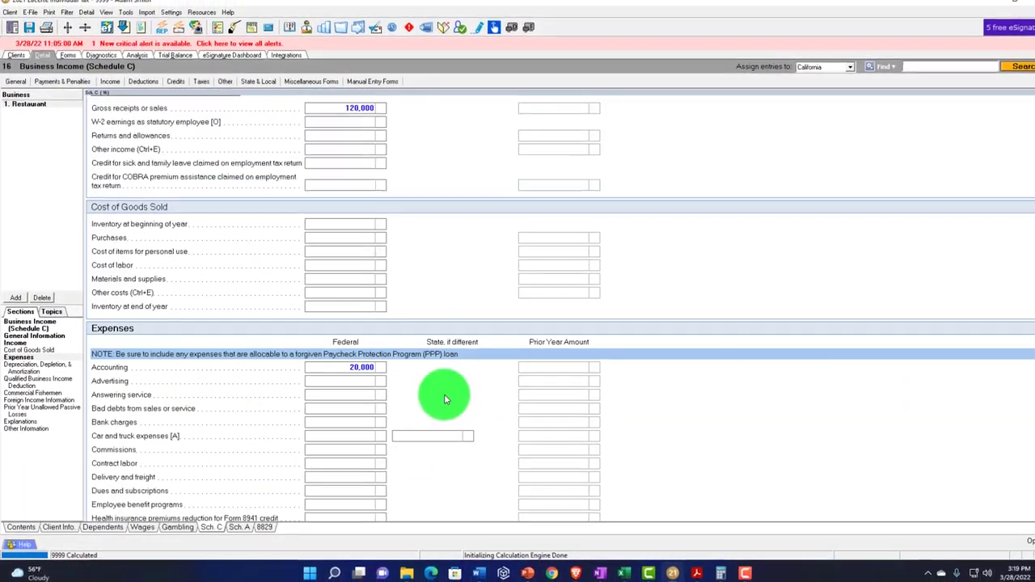
scroll(390, 342, up, 3)
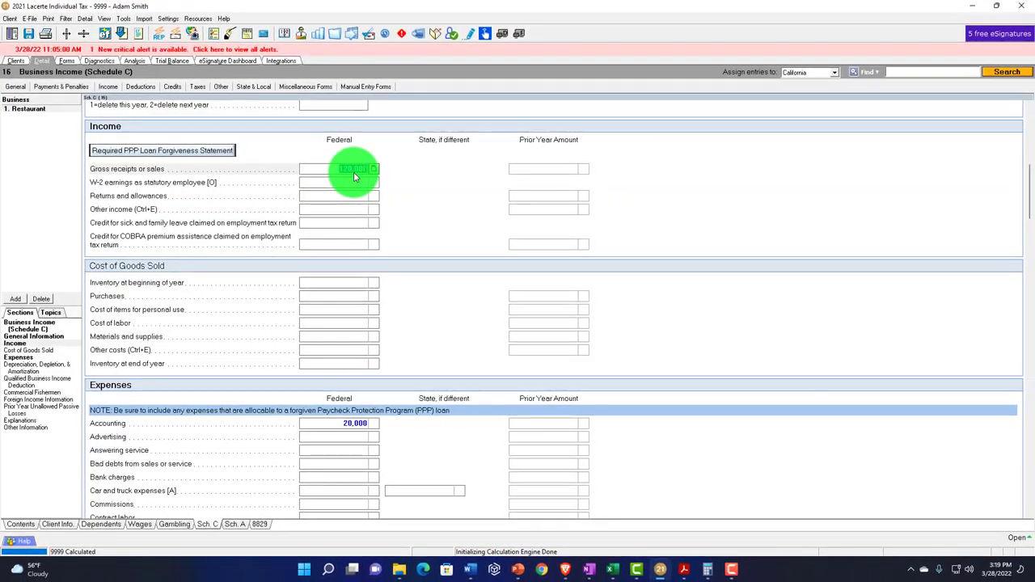
key(Return)
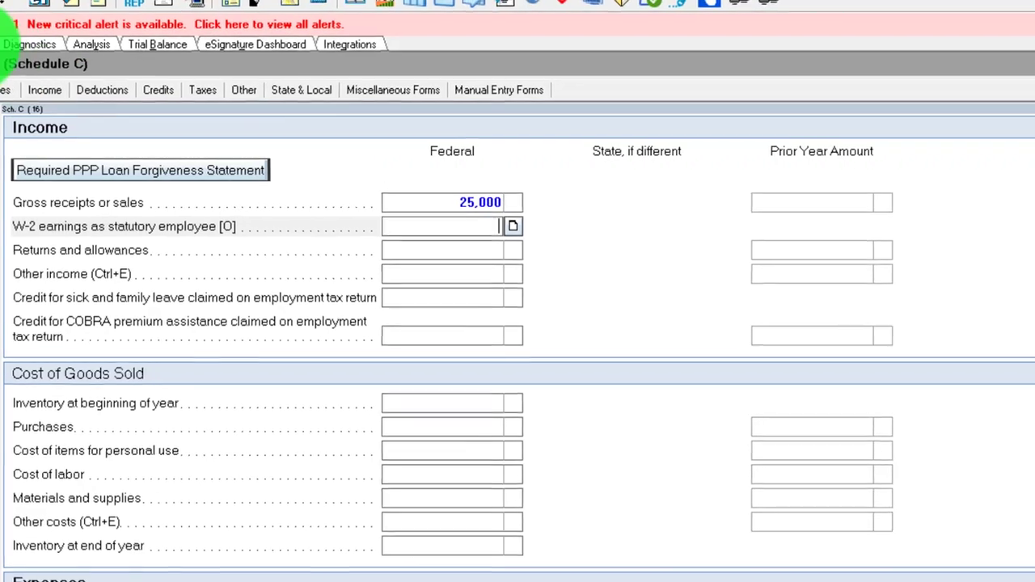
click(5, 50)
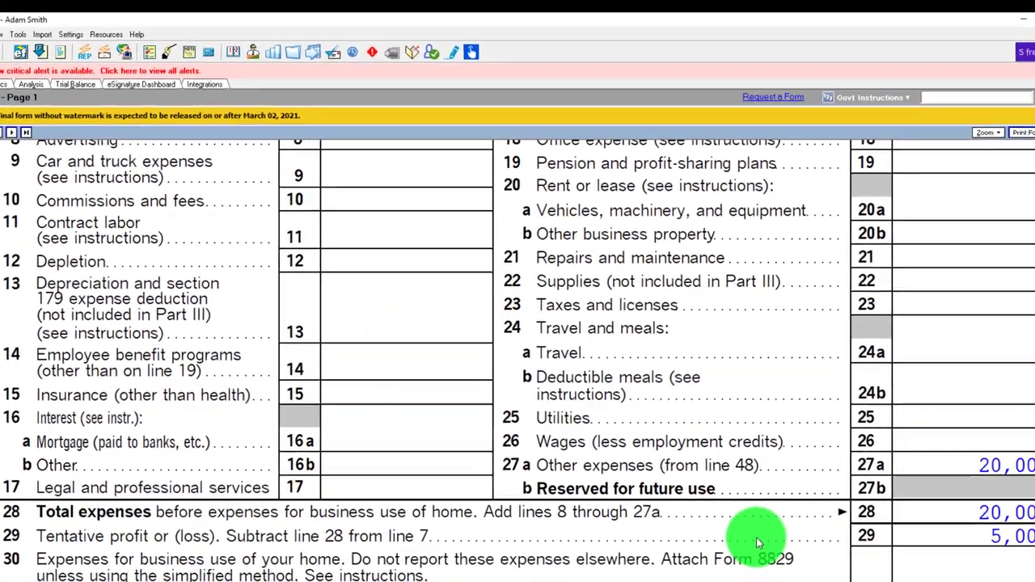
scroll(755, 539, down, 3)
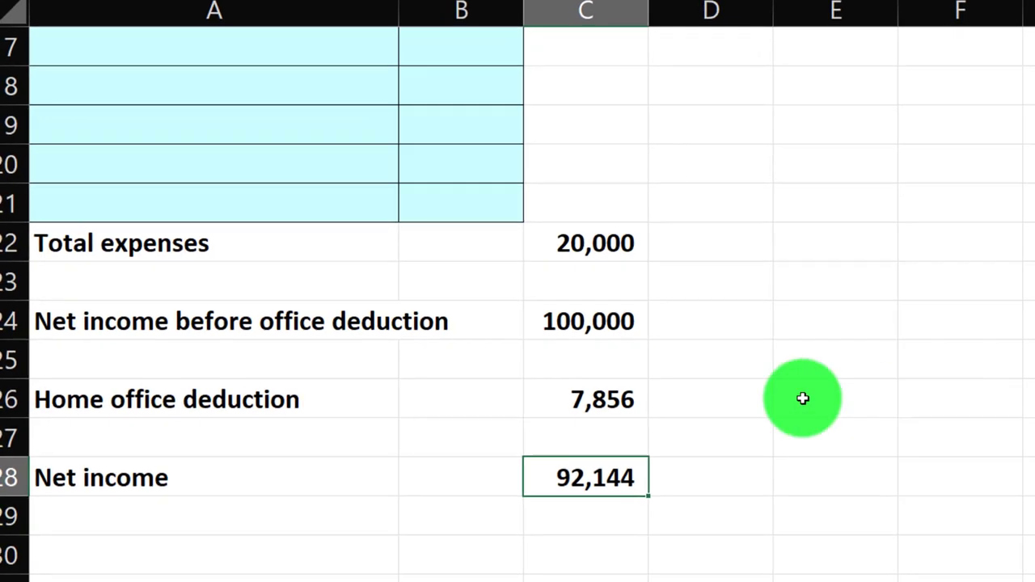
In Excel's Sch. C sheet, set the income in B4 to 25,000 and check the home office deduction and net income.
scroll(490, 488, up, 5)
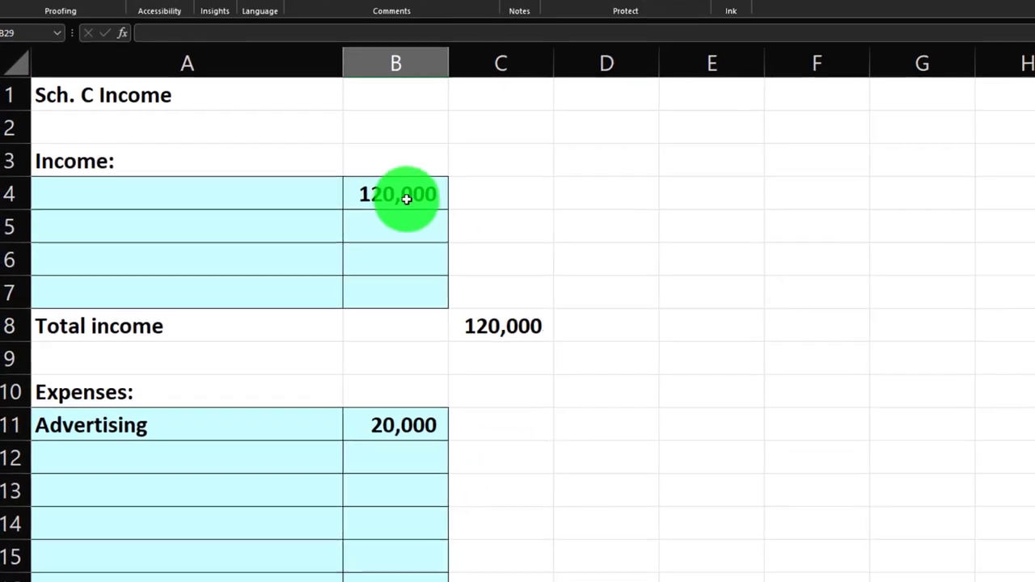
click(409, 199)
text(25000)
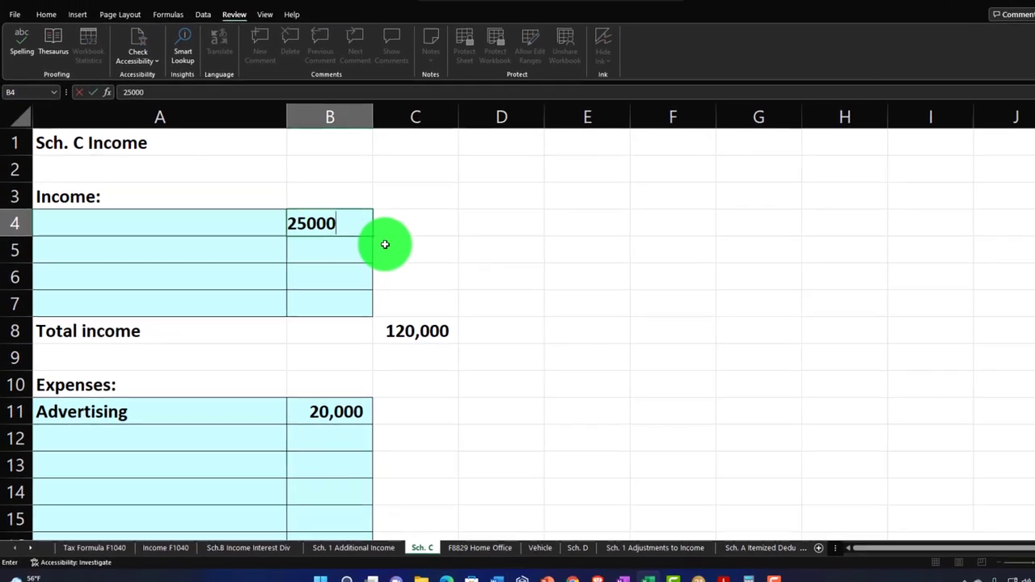
key(Return)
scroll(382, 246, down, 5)
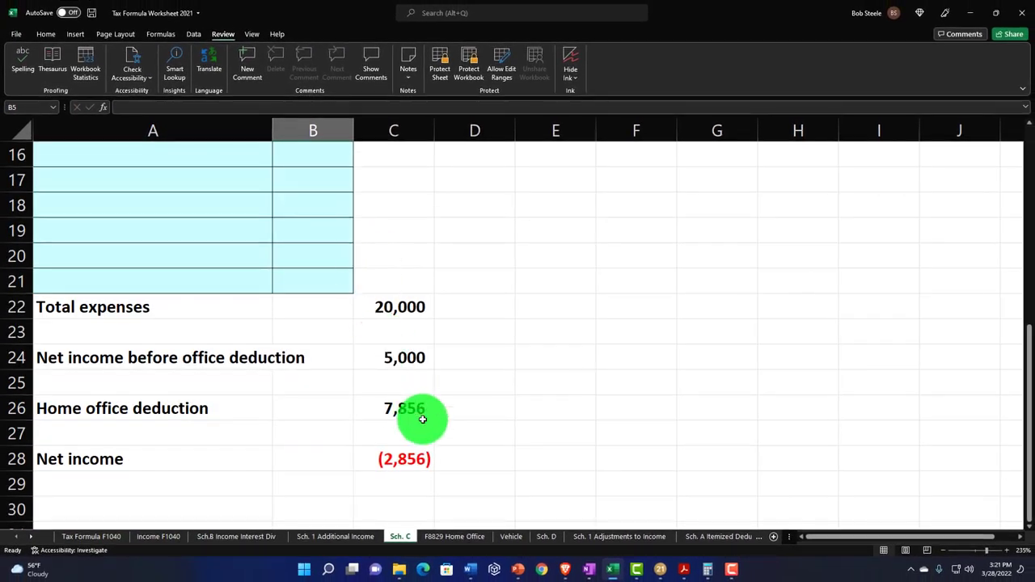
Limit the home office deduction in C26 with =IF(C24>'F8829 Home Office'!D27,'F8829 Home Office'!D27,'Sch. C'!C24).
click(380, 436)
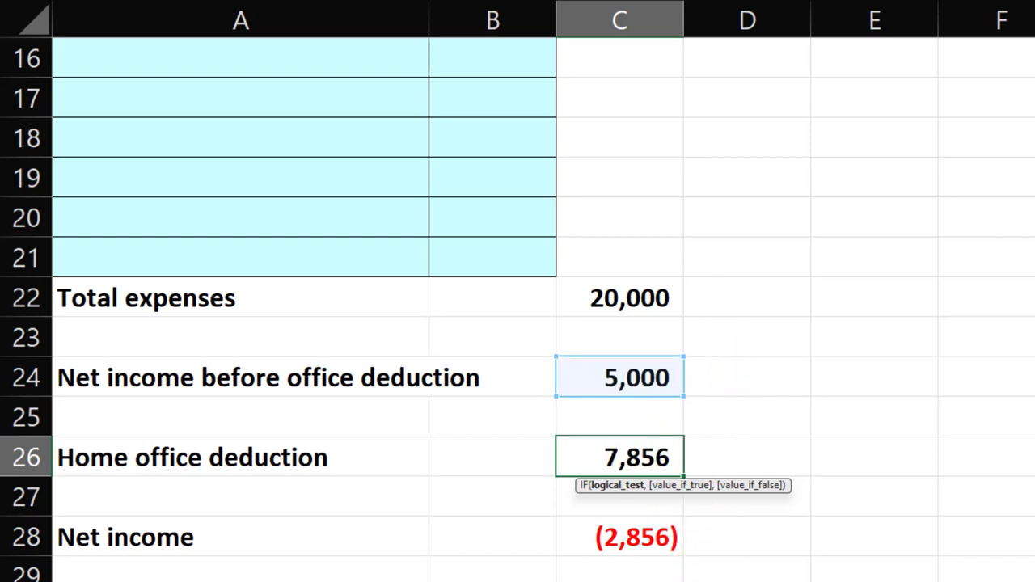
click(712, 576)
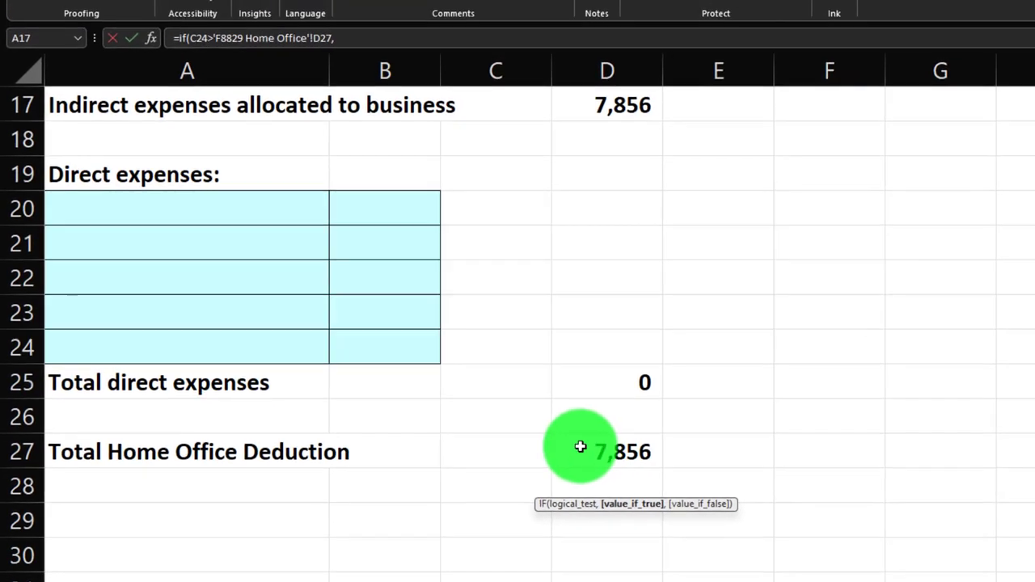
click(582, 446)
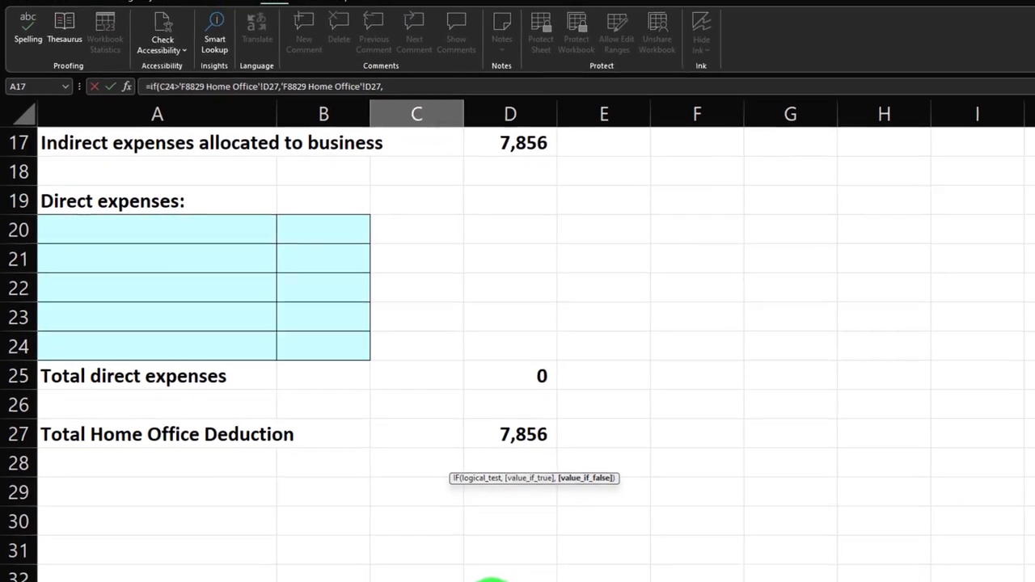
click(493, 581)
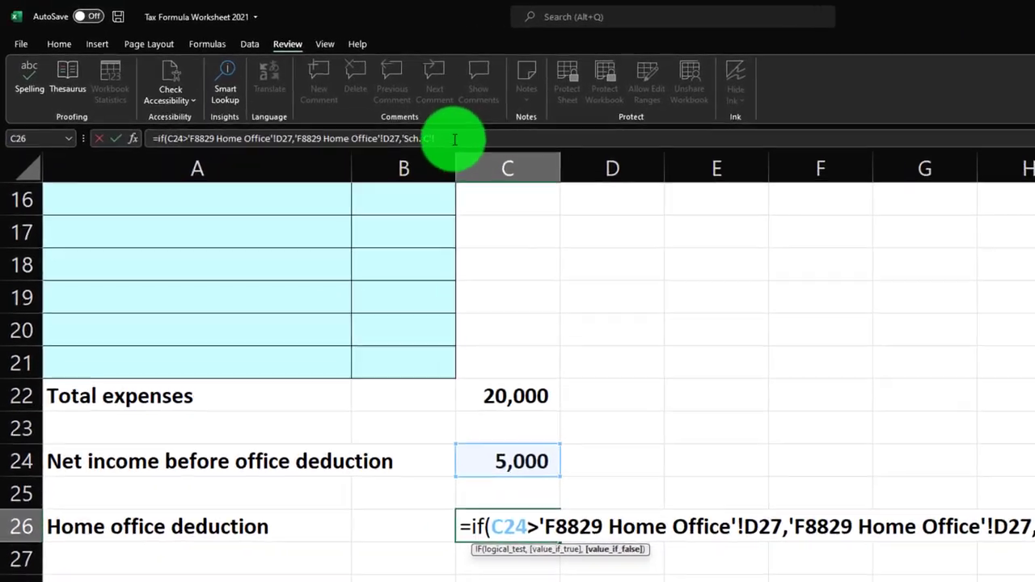
click(455, 139)
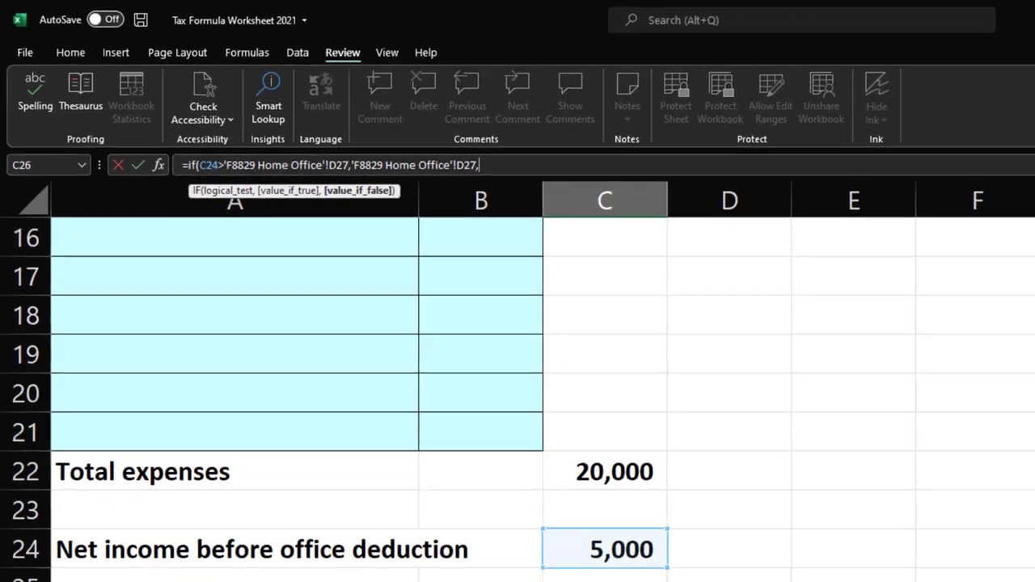
click(1034, 581)
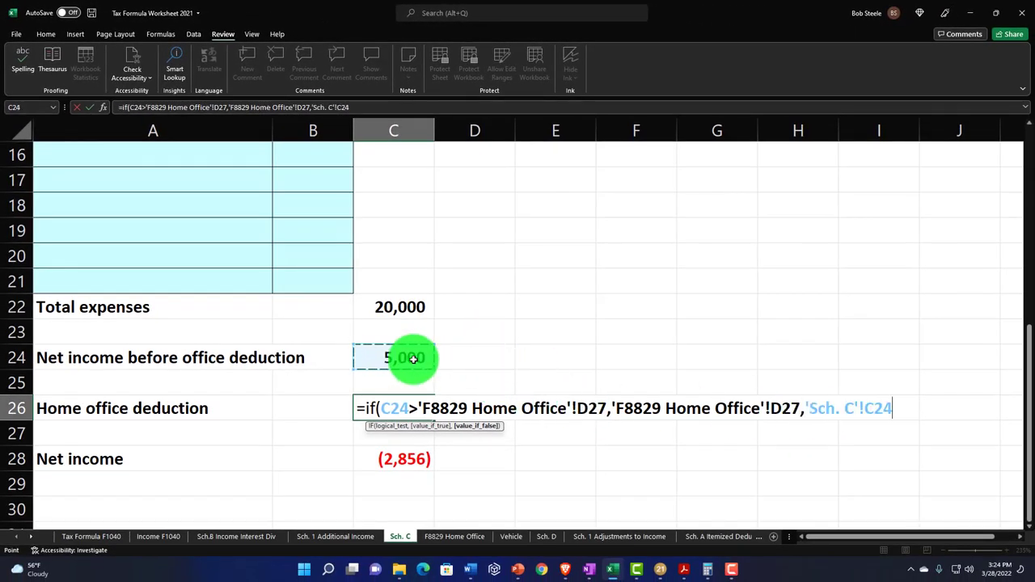
text())
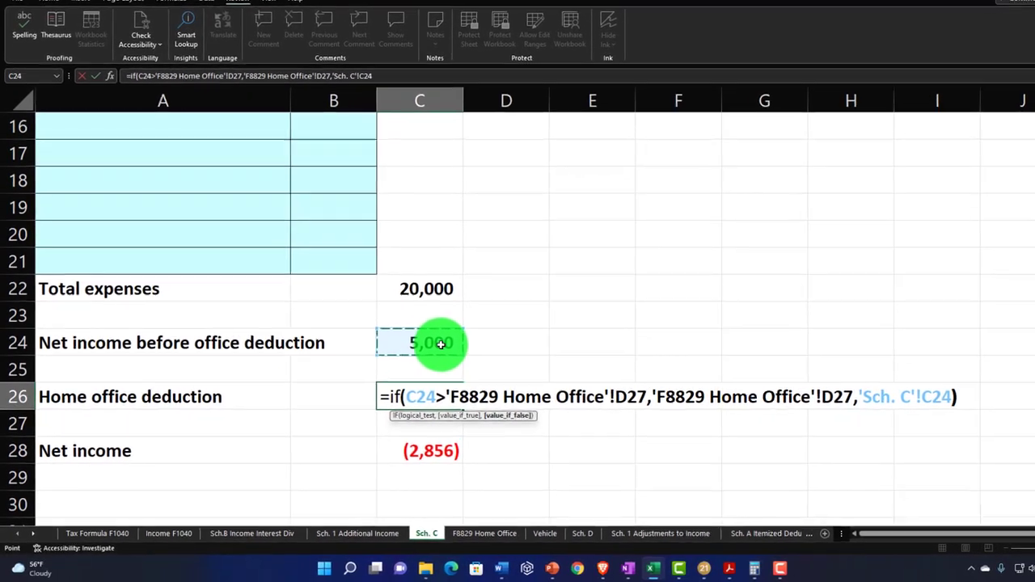
key(Return)
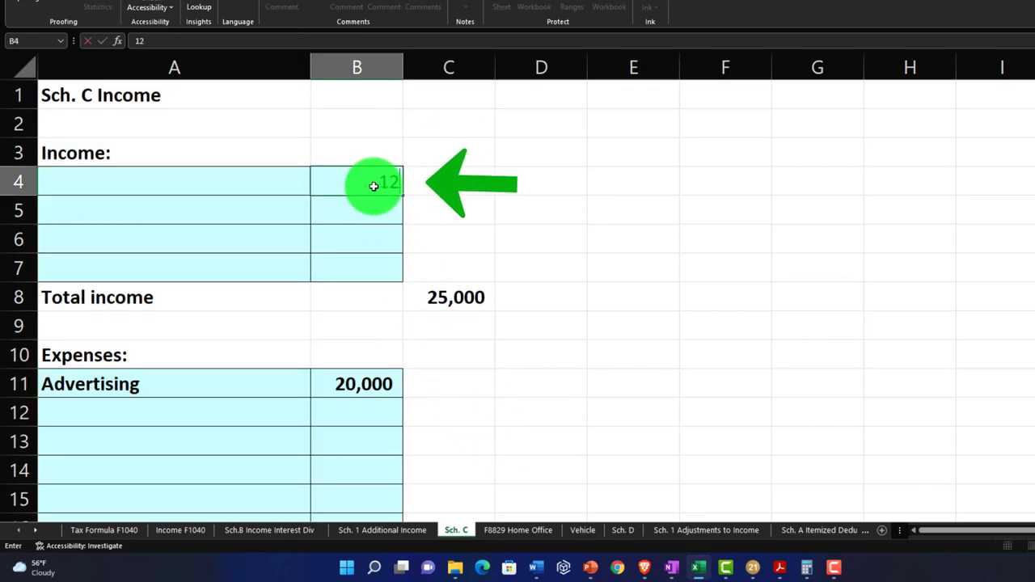
Set the Sch. C income in B4 to 120,000 and check the home office deduction and net income.
scroll(373, 185, down, 5)
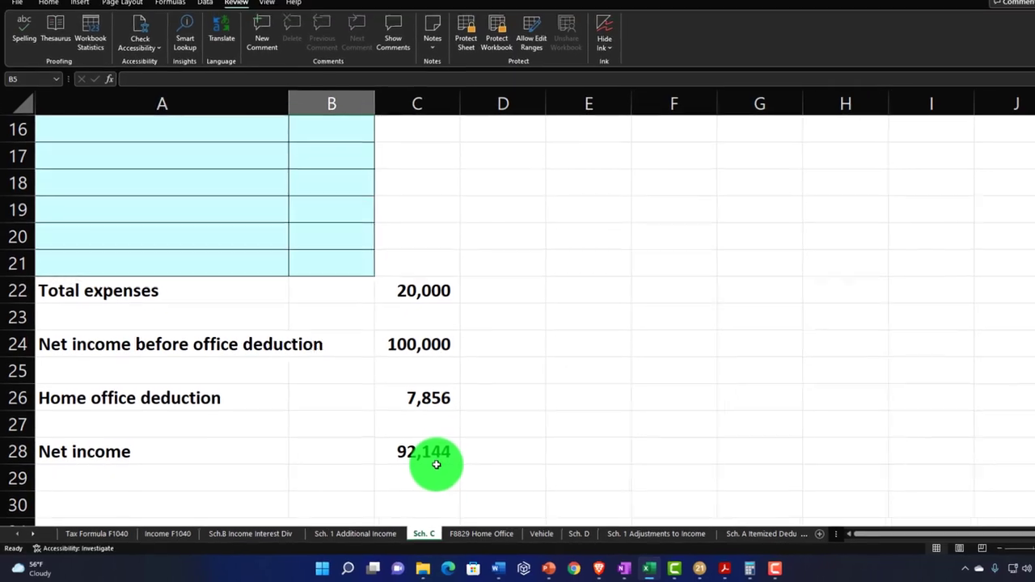
scroll(429, 465, up, 4)
scroll(419, 469, up, 1)
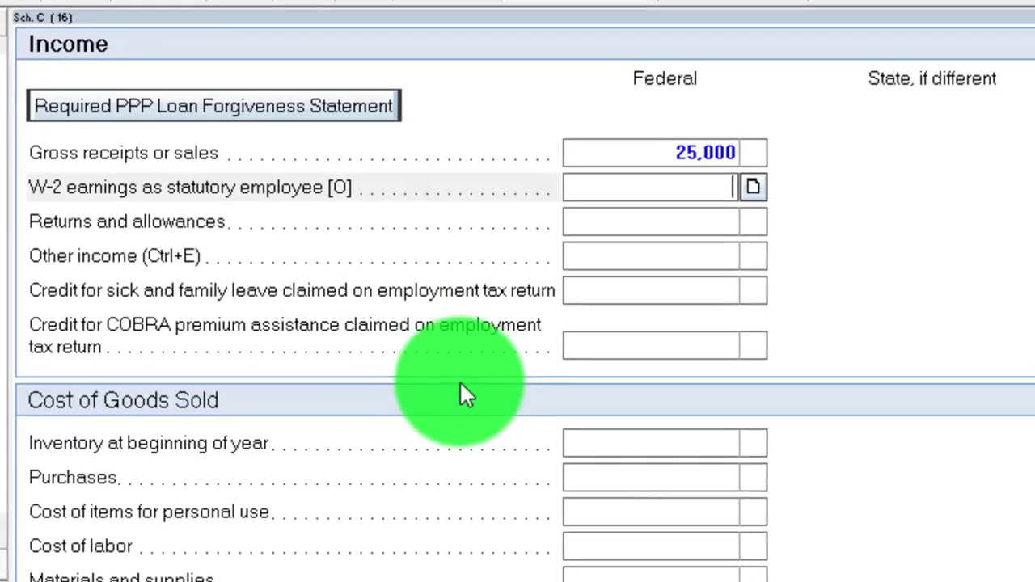
In Lacerte's Schedule C input, set Gross receipts or sales to 120,000.
click(629, 158)
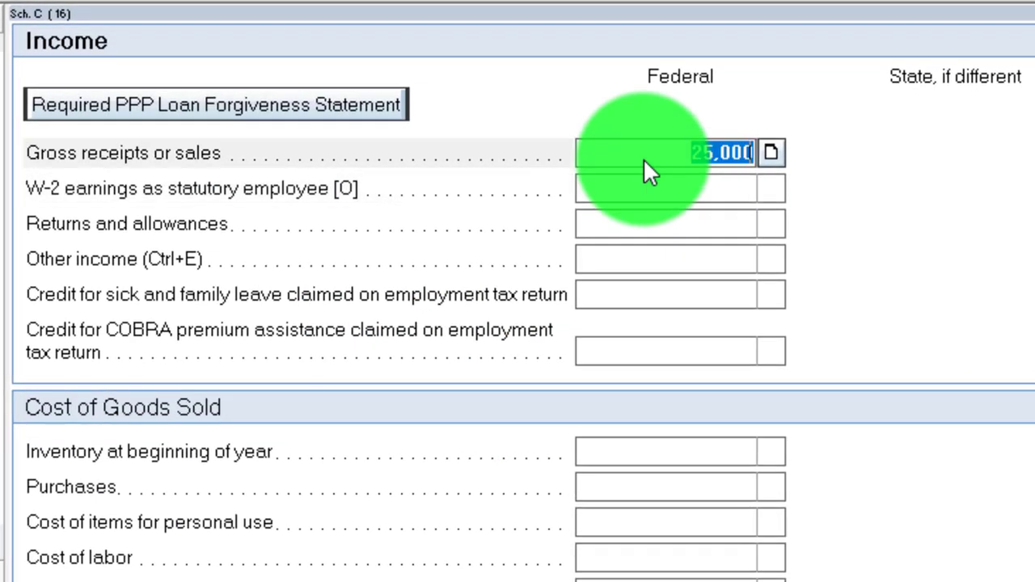
text(12000)
key(Tab)
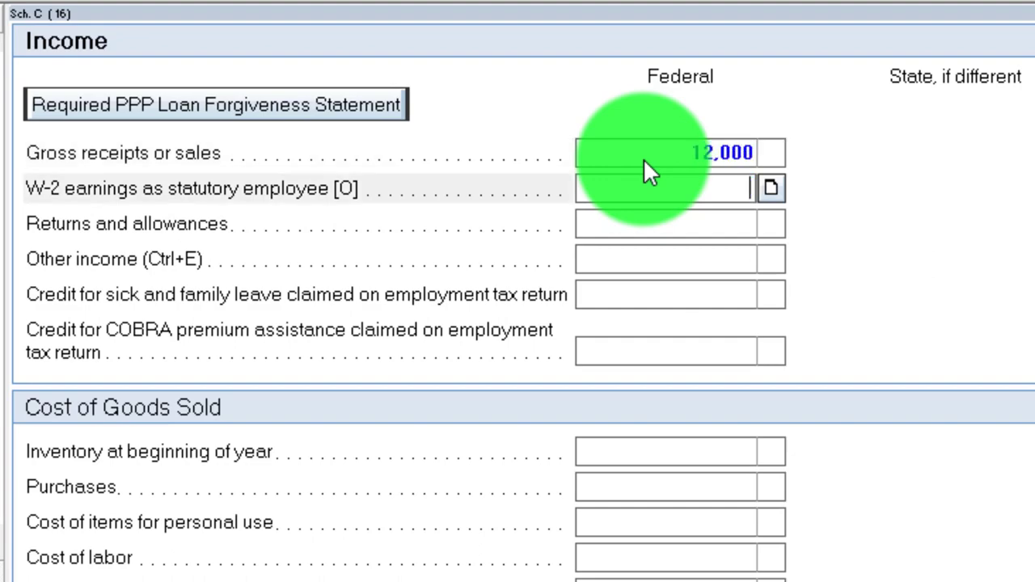
scroll(749, 532, down, 3)
scroll(748, 532, up, 3)
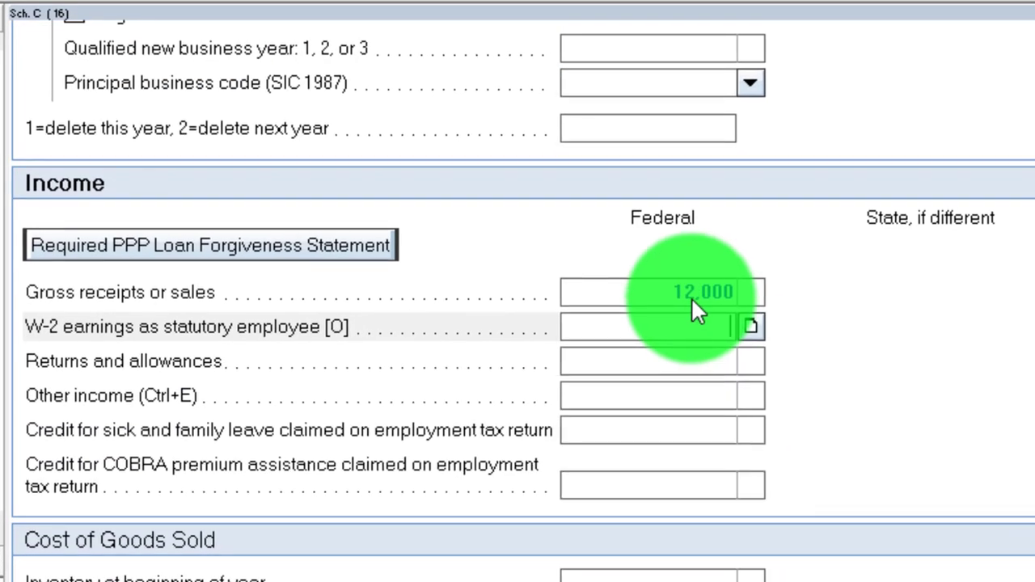
click(679, 295)
text(120000)
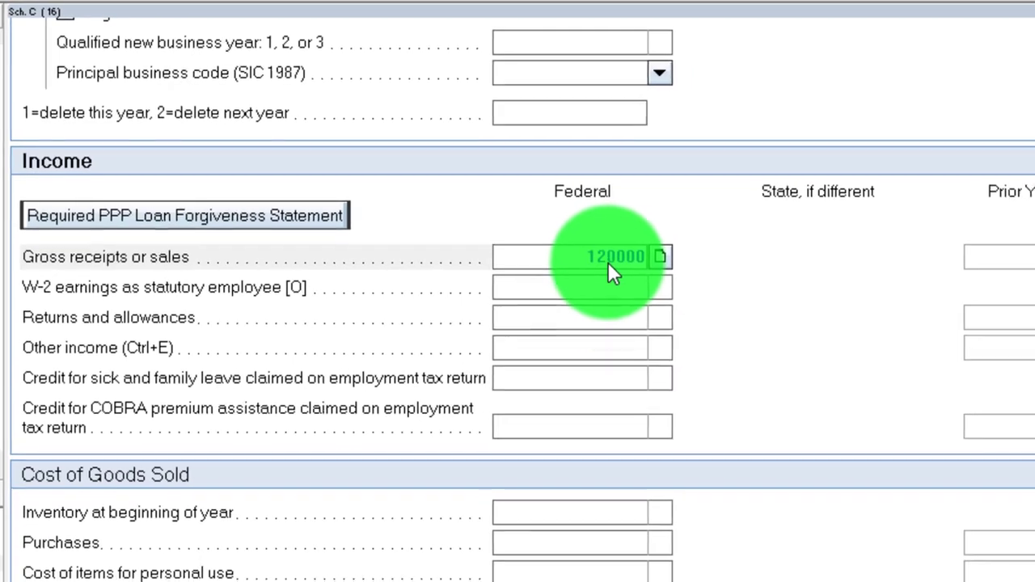
key(Tab)
In the Business Use of Home indirect expenses, clear Rent and enter mortgage interest of 12,000 and real estate taxes of 6,000.
scroll(578, 250, down, 5)
scroll(570, 250, down, 5)
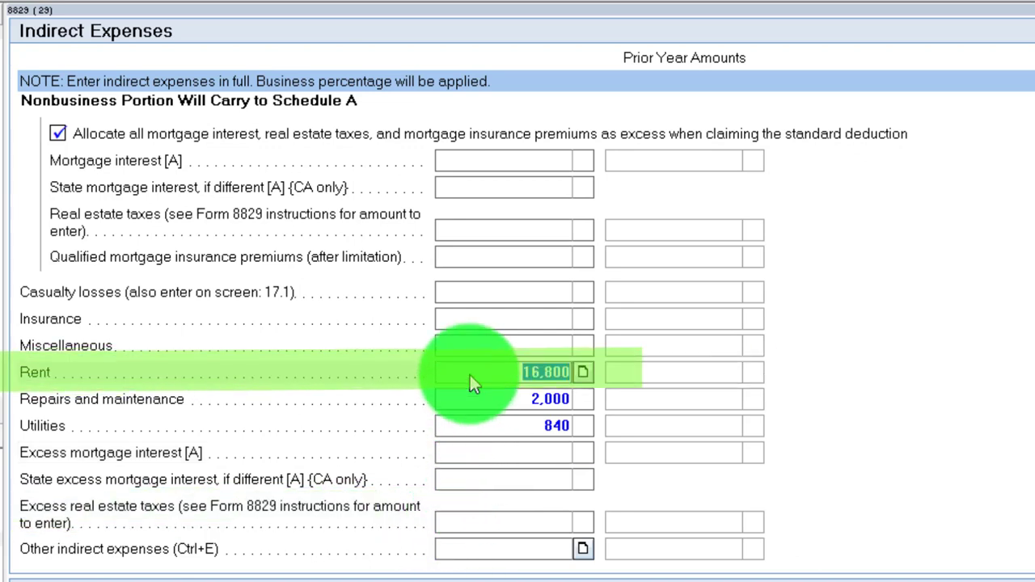
key(Delete)
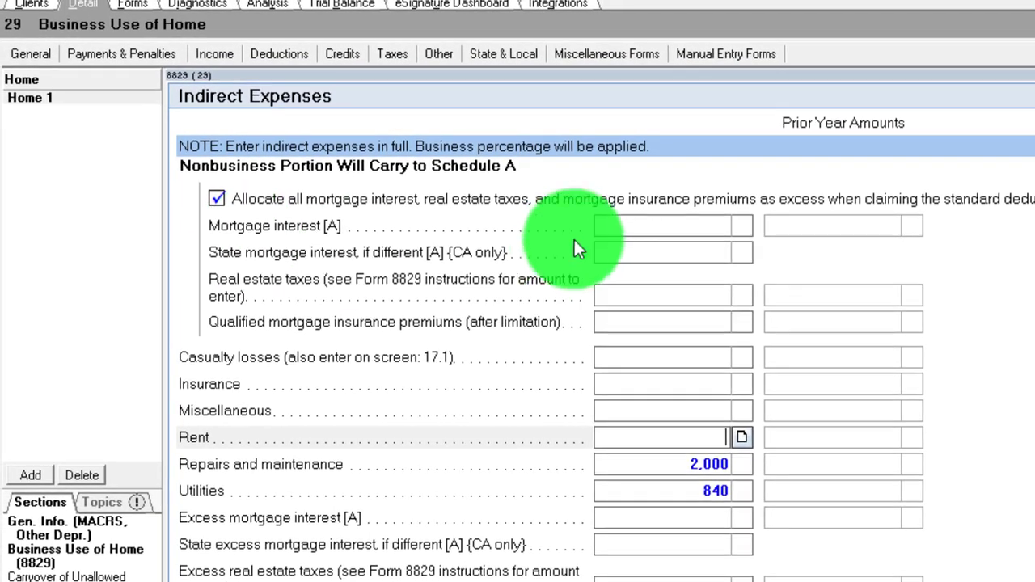
click(611, 229)
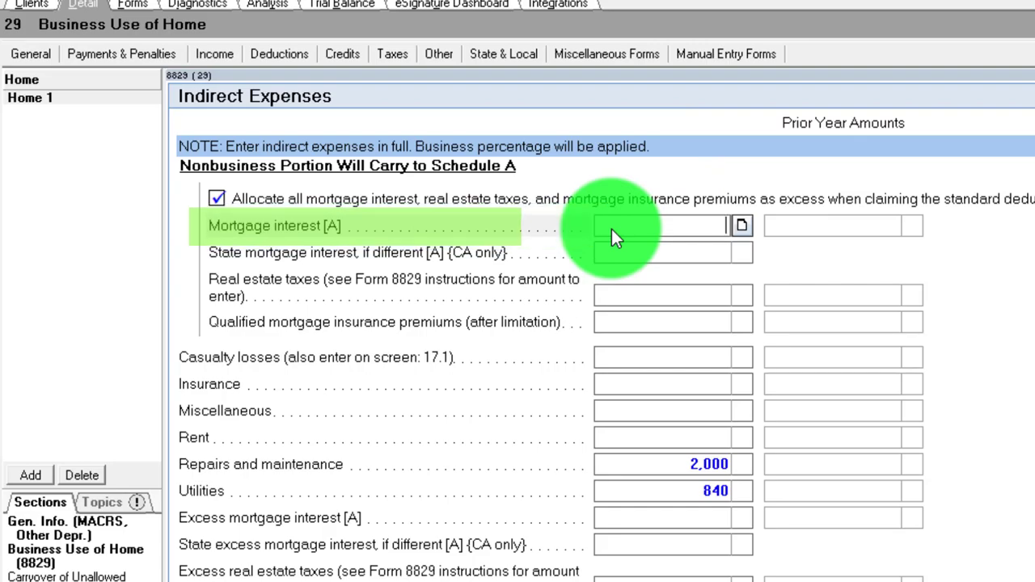
text(12,000)
key(Tab)
key(Tab)
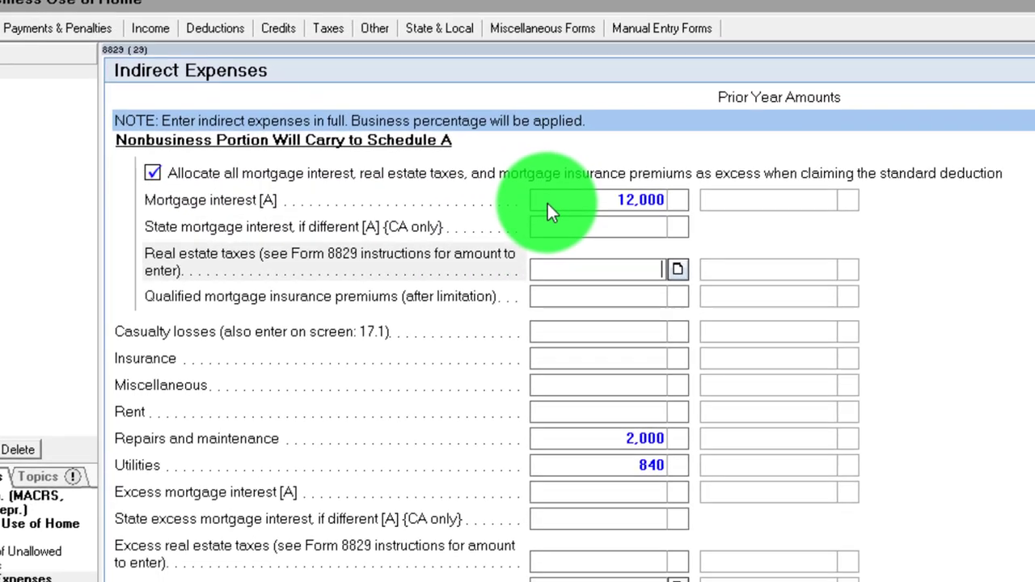
text(6,000)
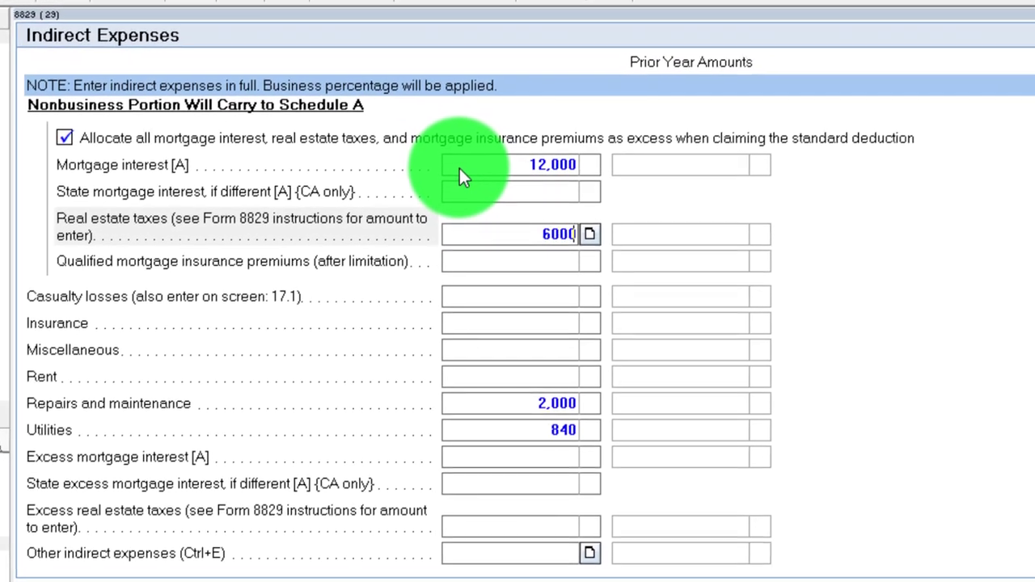
key(Tab)
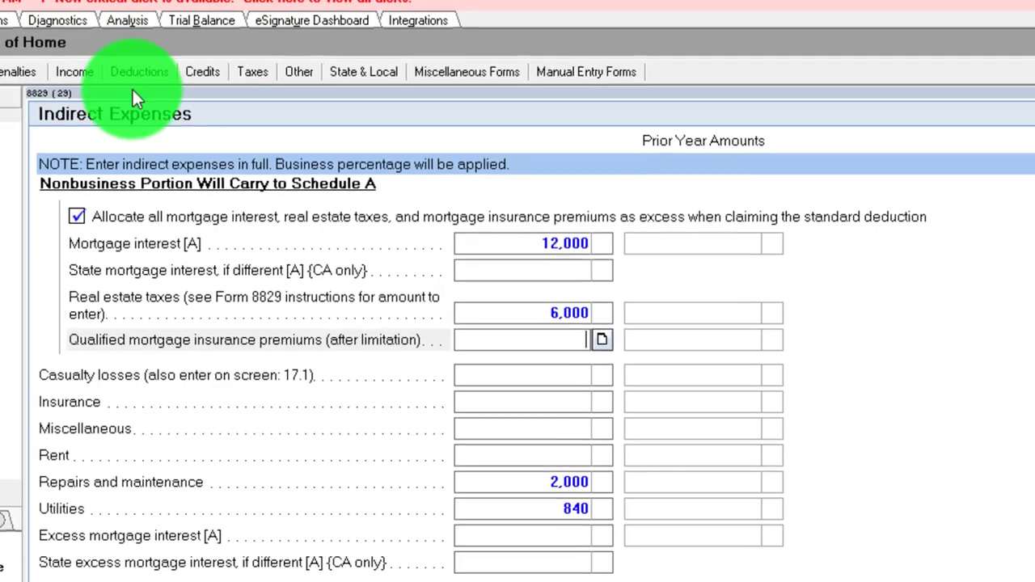
Examine the Depreciation (4562) input for Home 1, including the category choices and cost or basis, and review depreciation on Form 8829.
click(125, 70)
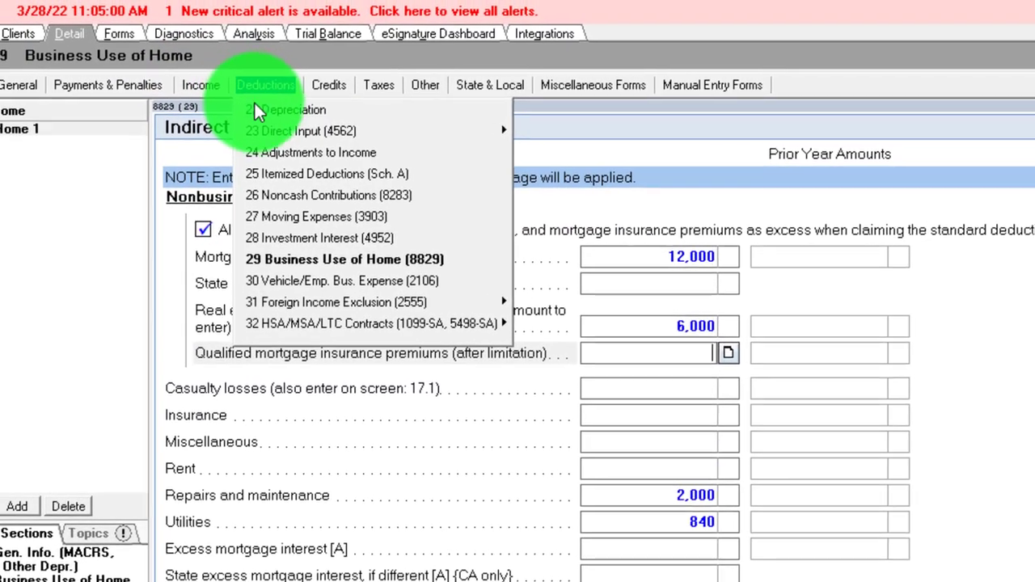
click(231, 106)
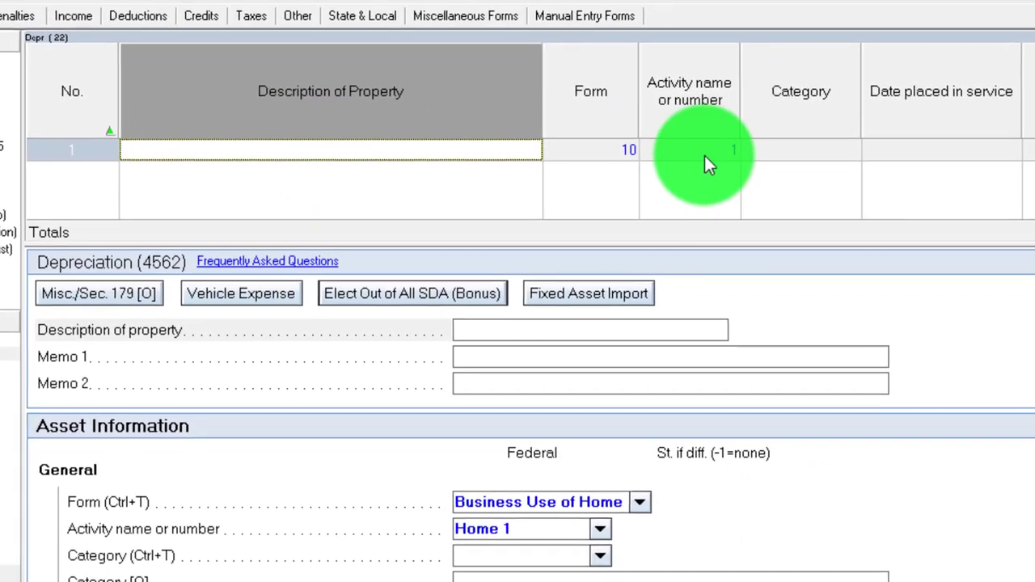
click(723, 153)
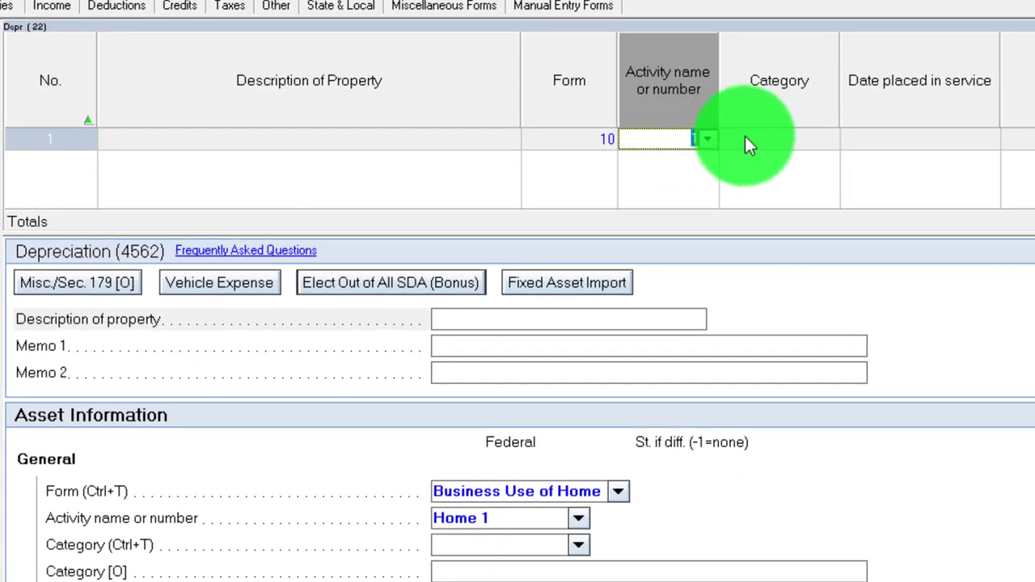
click(809, 141)
click(829, 142)
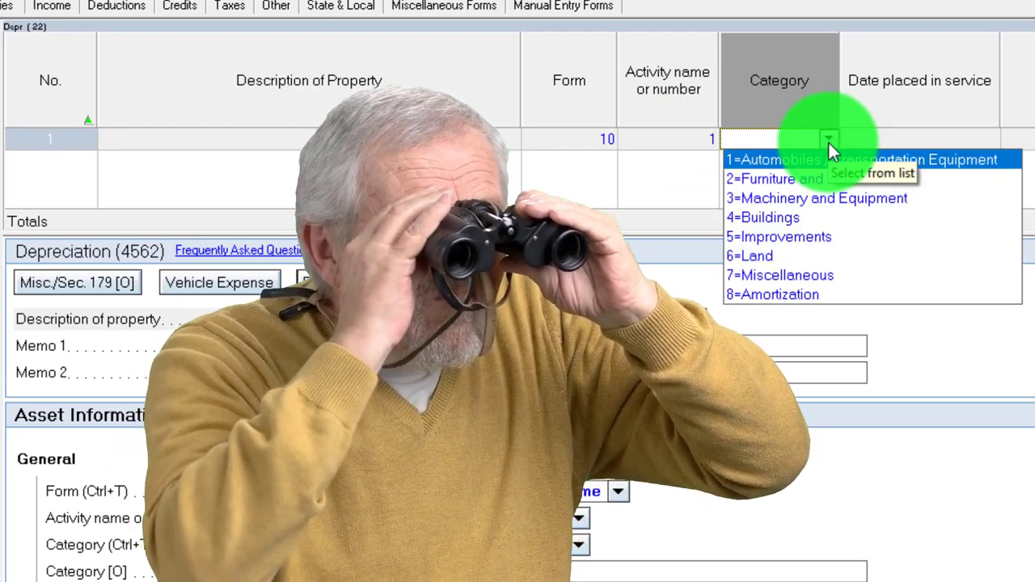
click(828, 141)
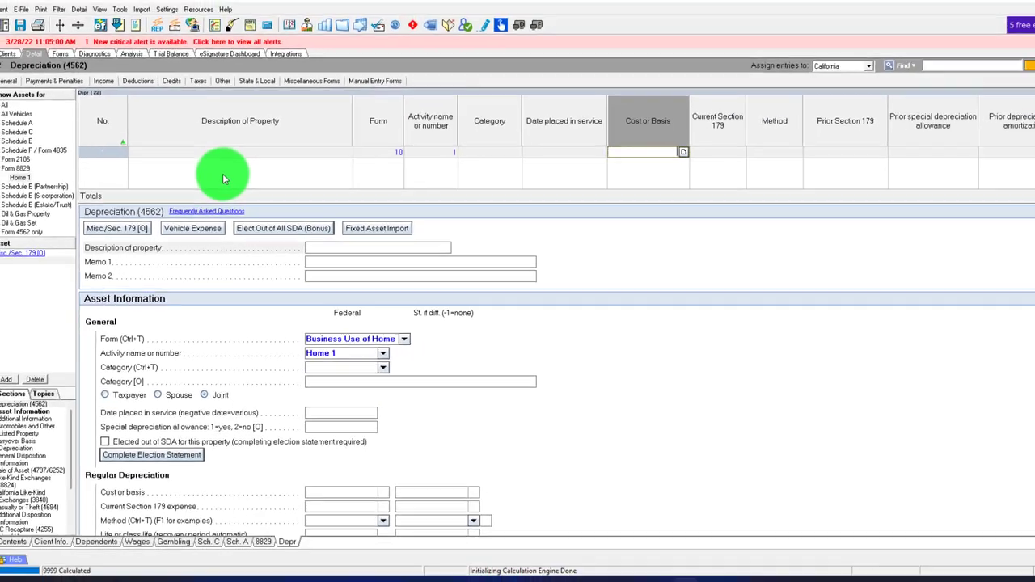
click(67, 60)
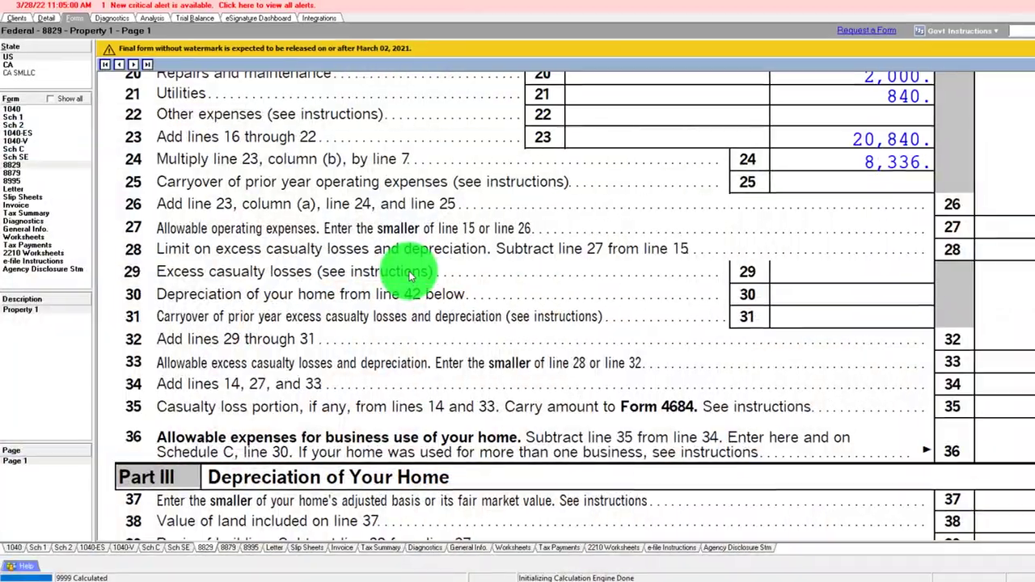
Review Form 8829 Part II, from the line 8 income through the indirect expenses to the allowable operating expenses.
scroll(410, 277, up, 6)
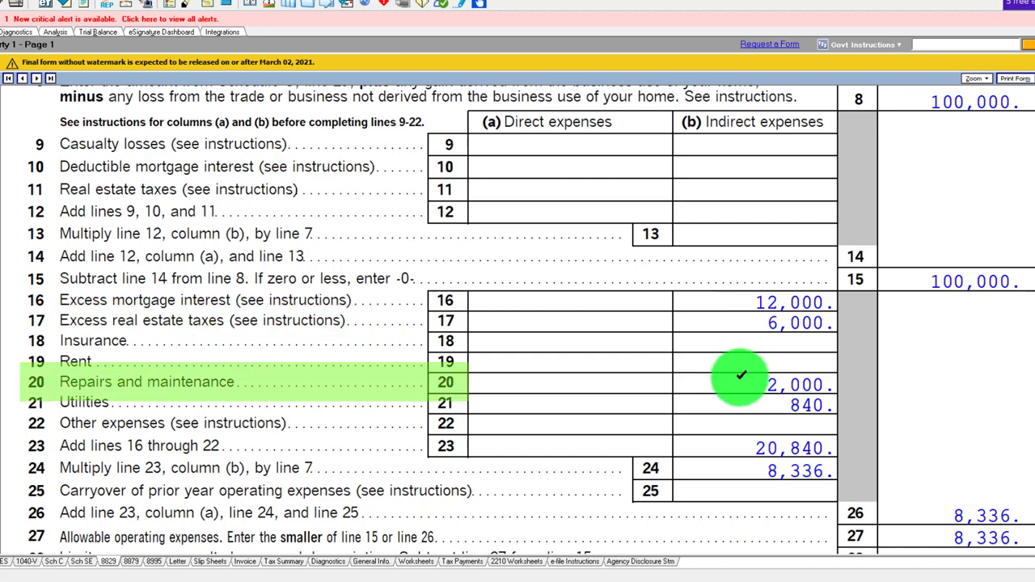
scroll(738, 402, down, 1)
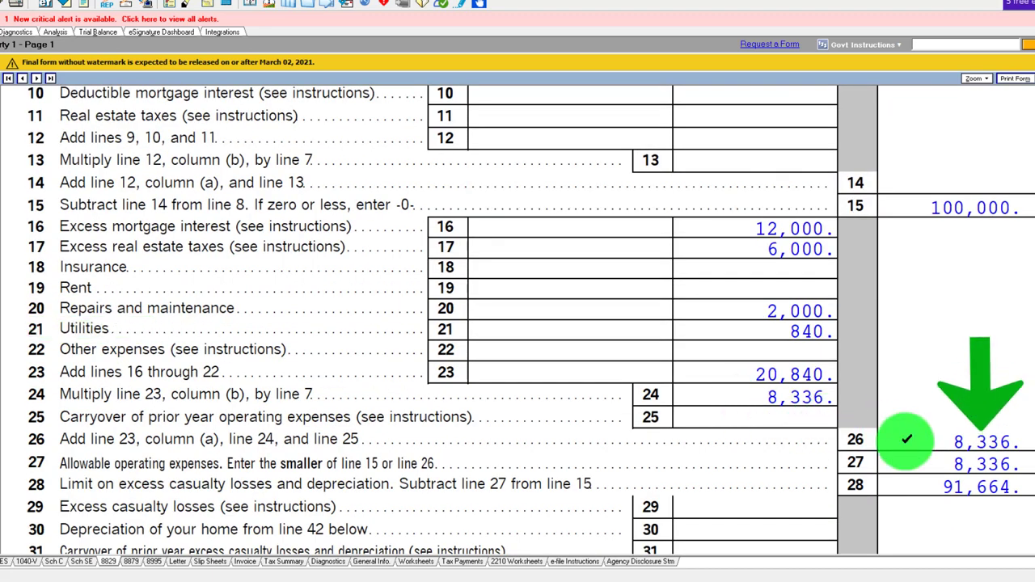
scroll(908, 352, up, 3)
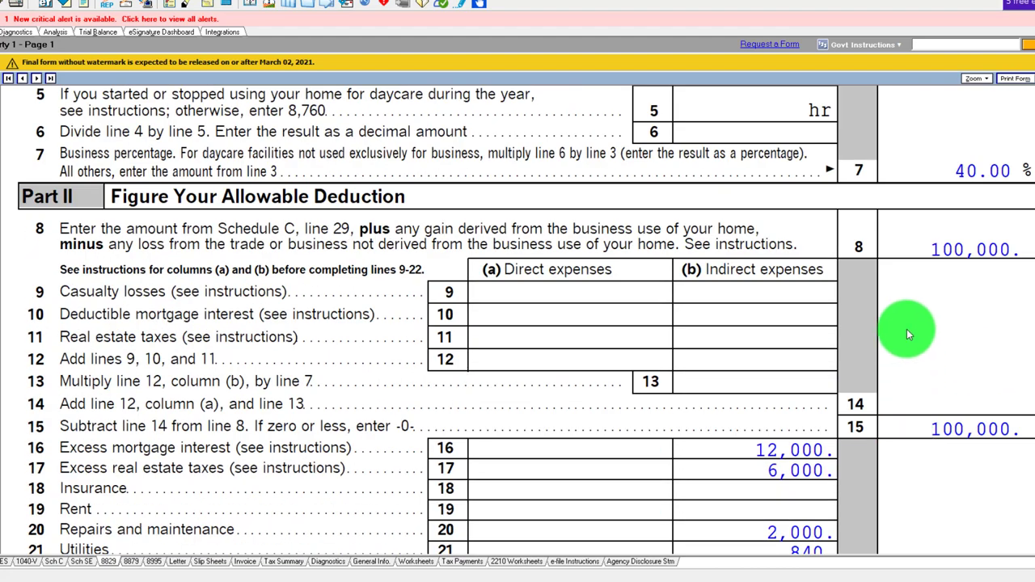
scroll(919, 305, down, 3)
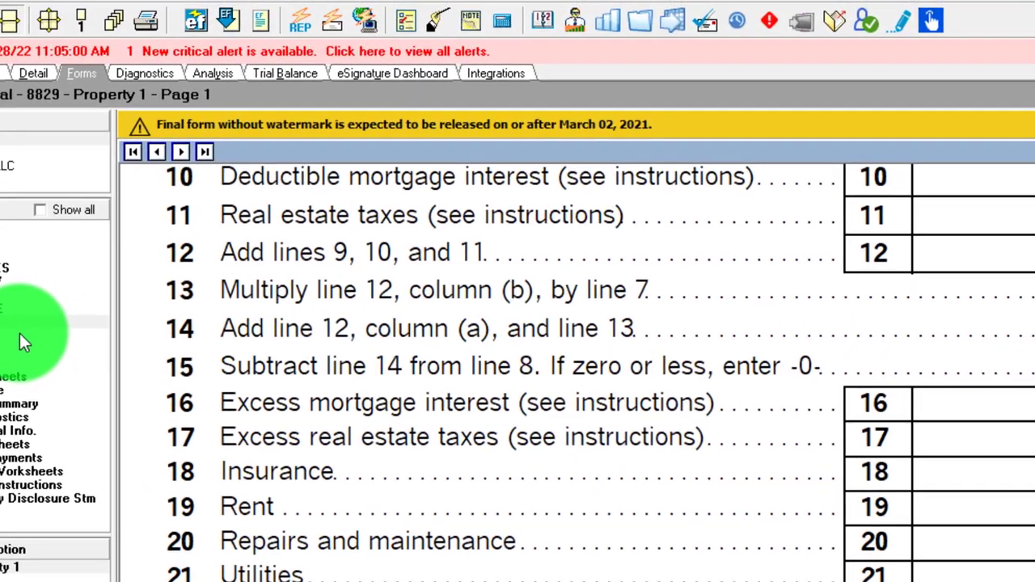
In the Itemized Deductions (Sch. A) input, set the federal cash contributions under the 60%/100% limitation to 15,000.
click(20, 335)
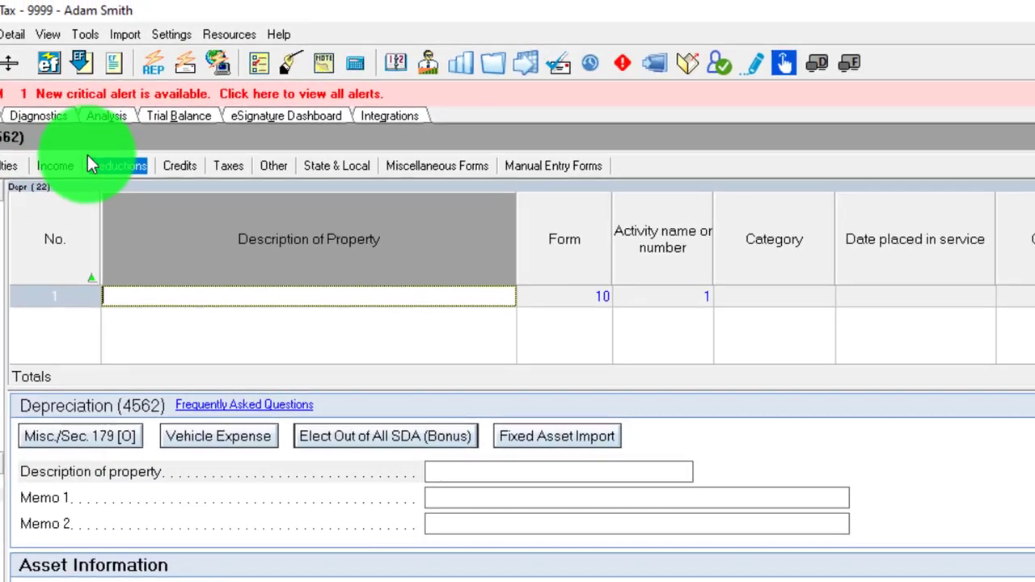
click(79, 156)
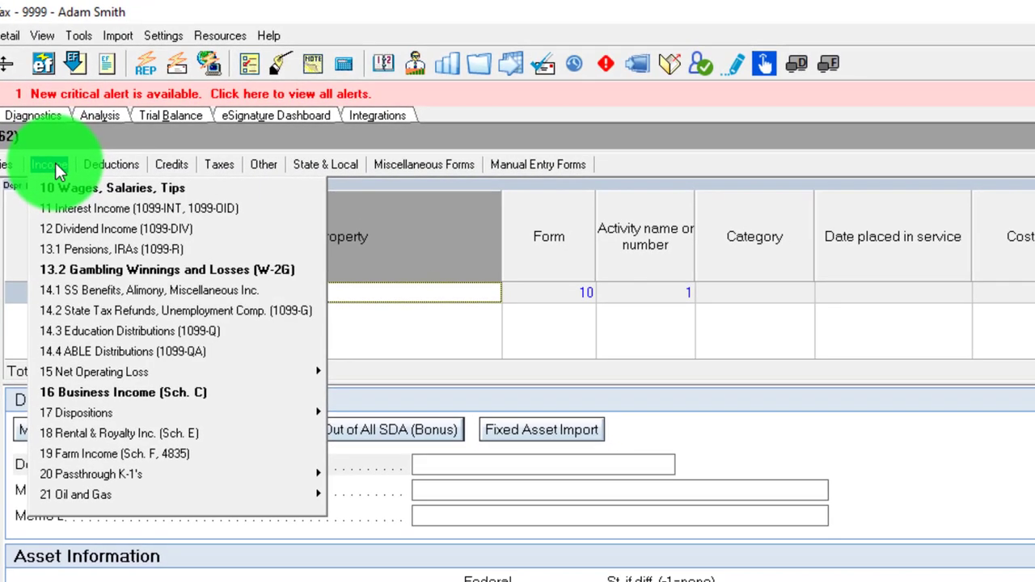
click(98, 169)
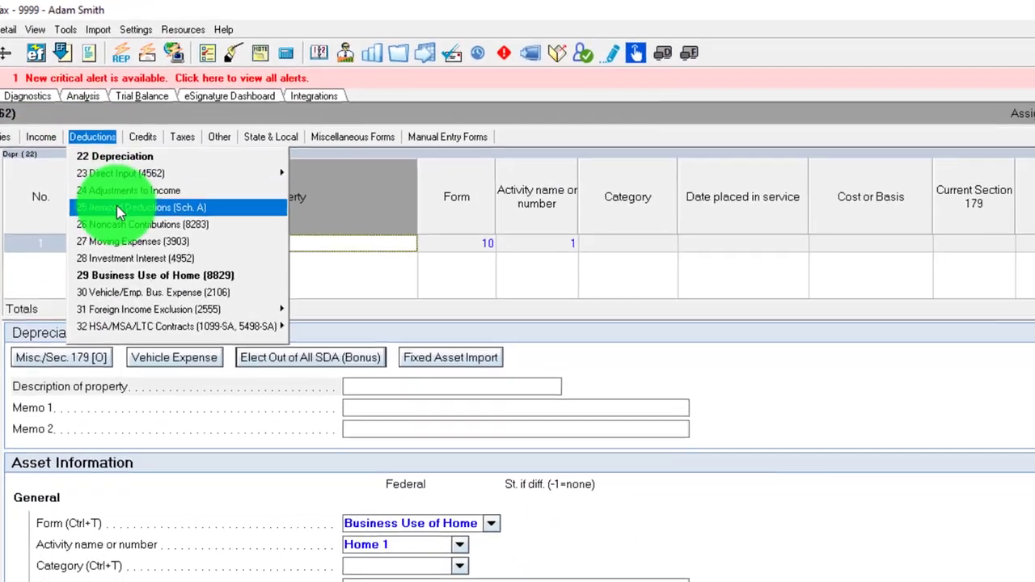
click(142, 216)
scroll(251, 432, down, 6)
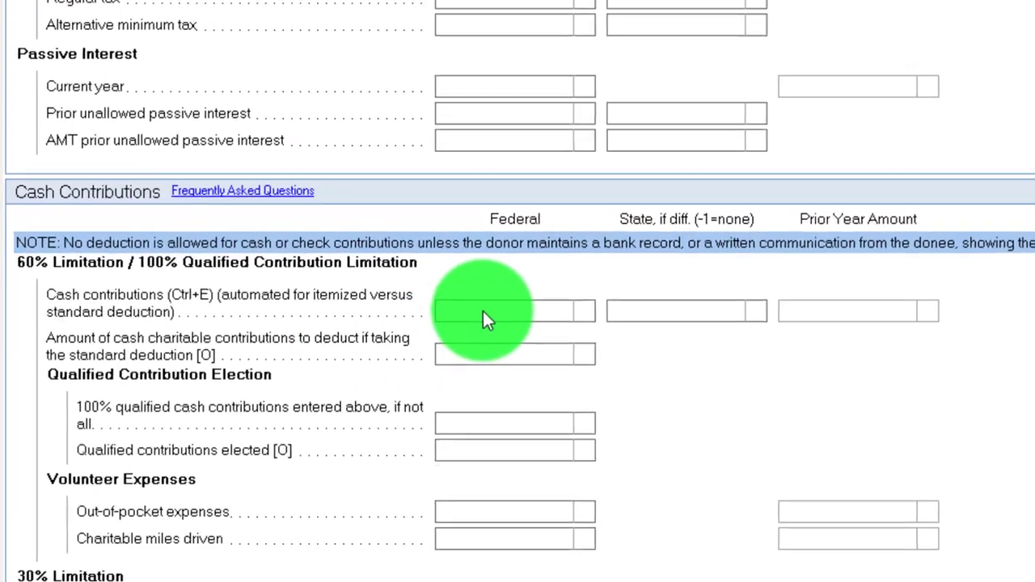
click(483, 311)
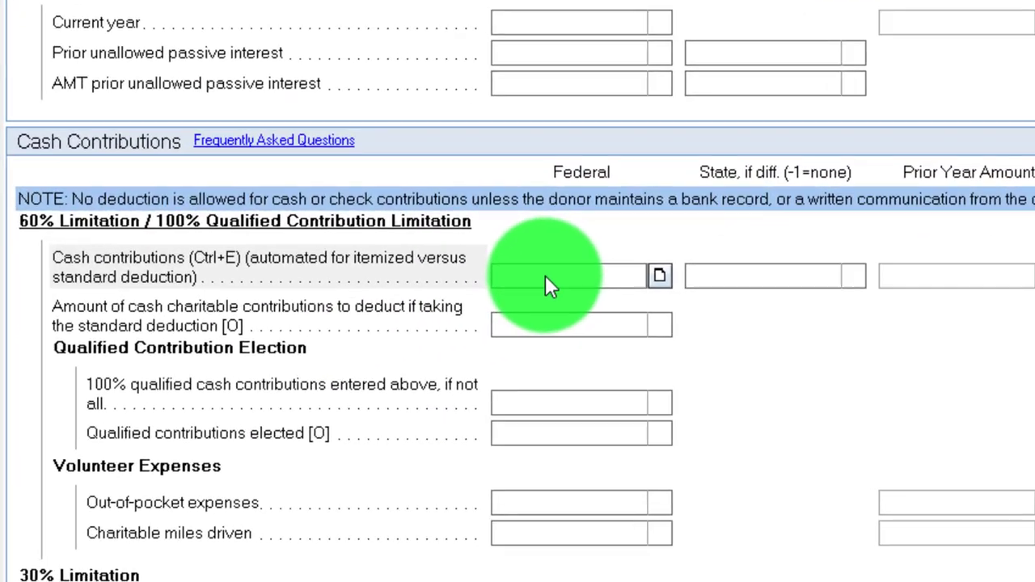
text(15,000)
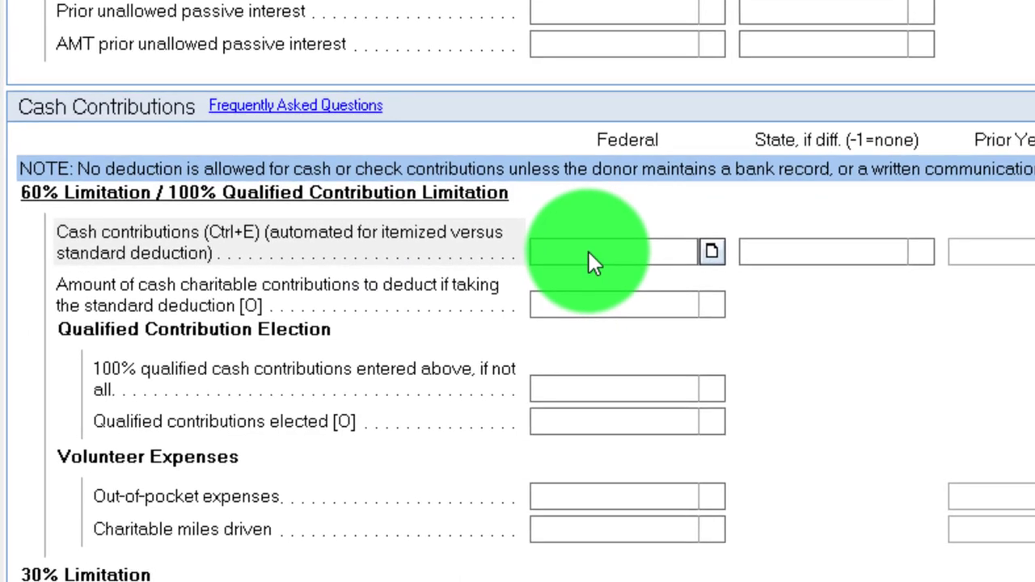
key(Tab)
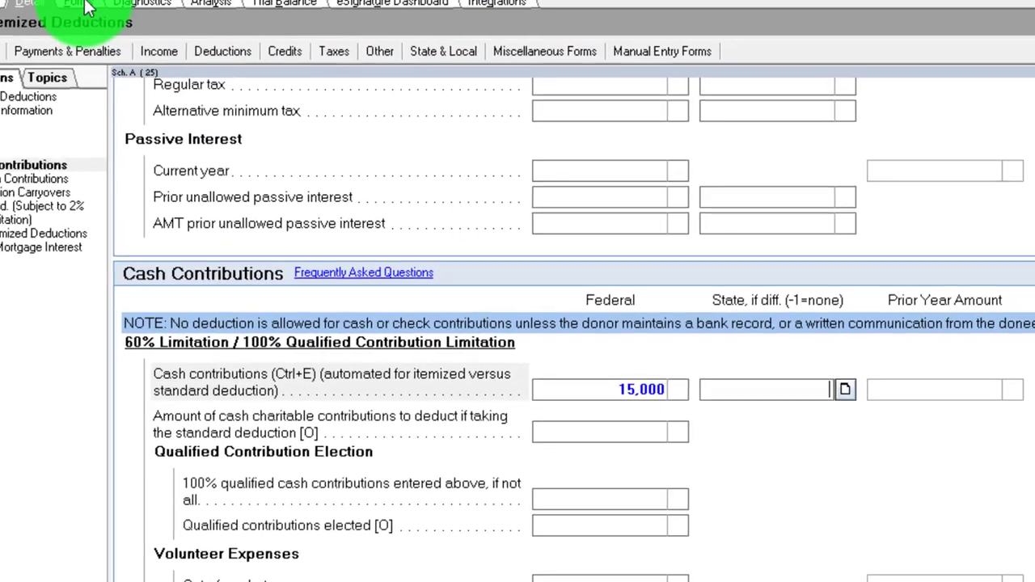
Examine the Schedule A form's state and local real estate taxes on line 5b and home mortgage interest on line 8a.
click(92, 5)
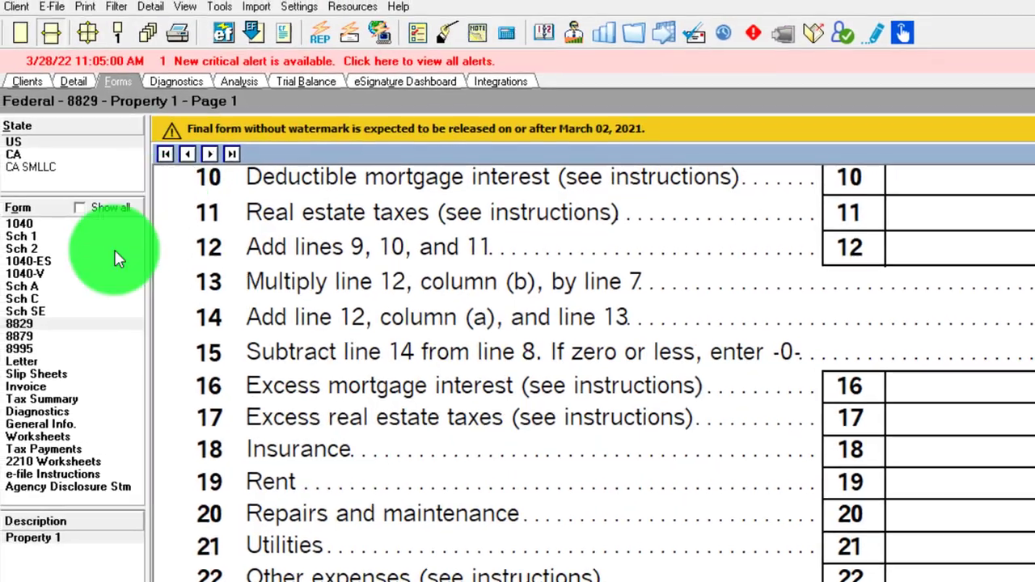
click(45, 286)
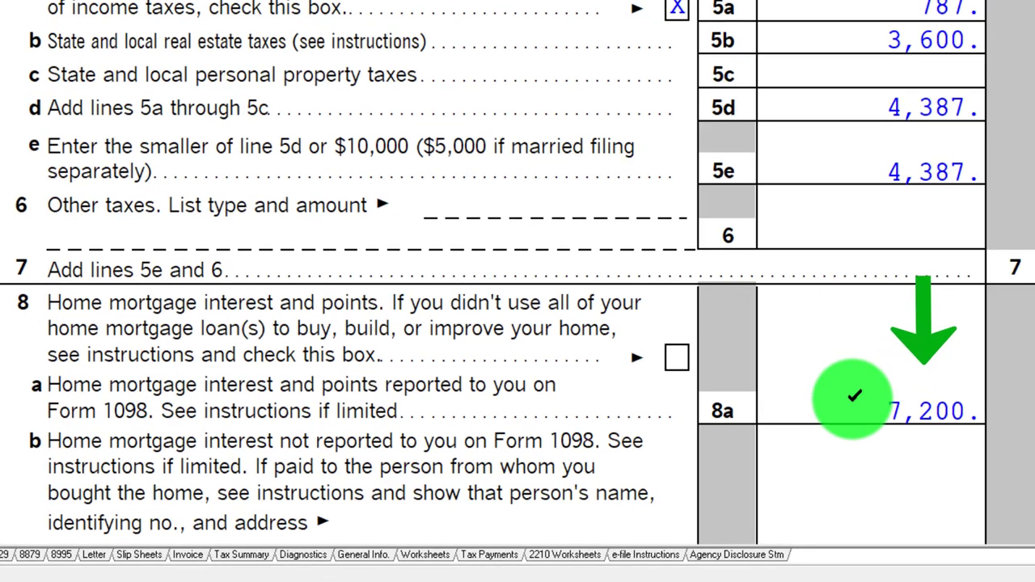
scroll(854, 396, up, 5)
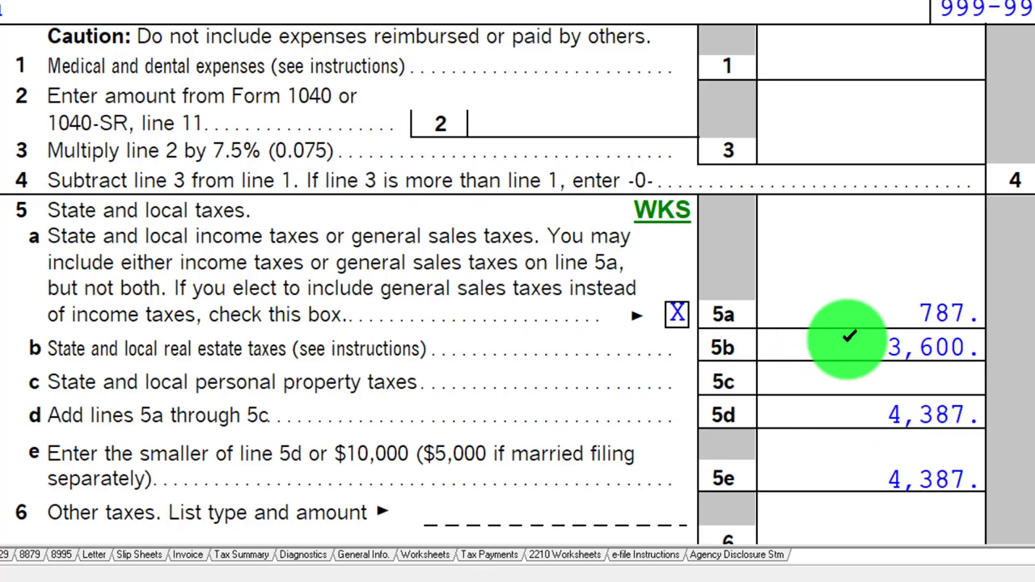
scroll(849, 340, down, 3)
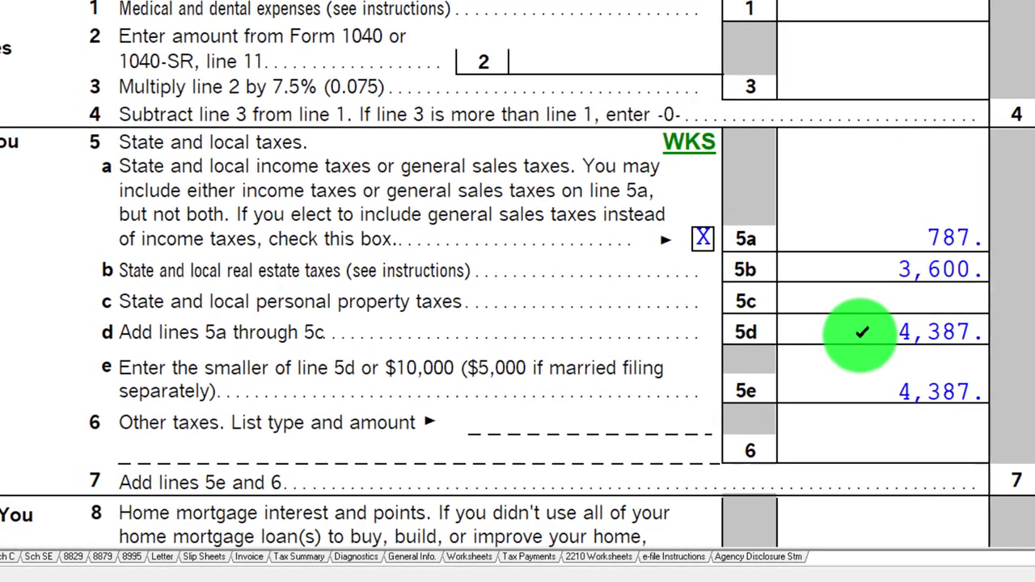
scroll(869, 336, down, 10)
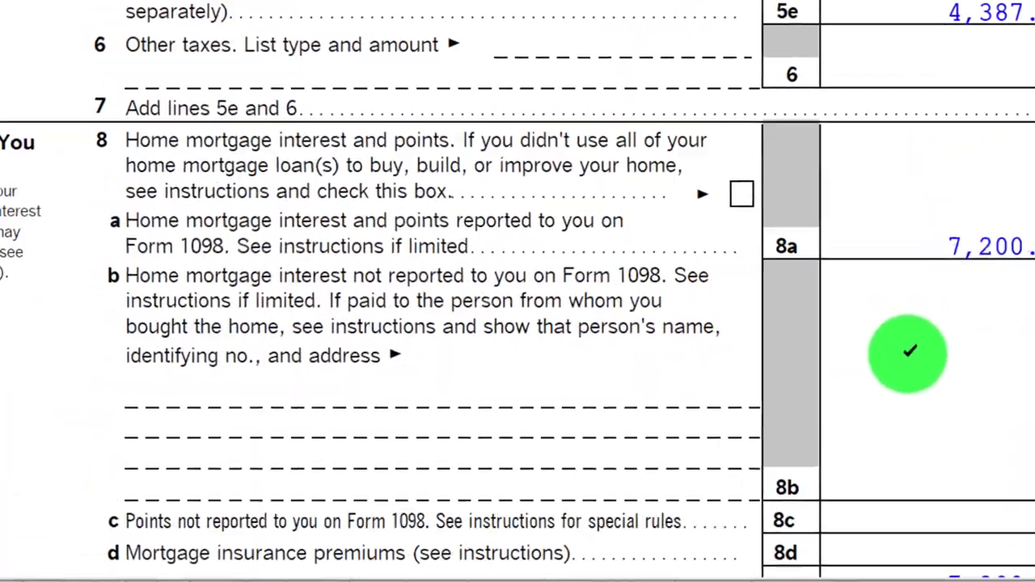
Bring up the calculator with 7,200 entered, return to Form 8829 and place the calculator beside the mortgage interest line.
key(alt+Tab)
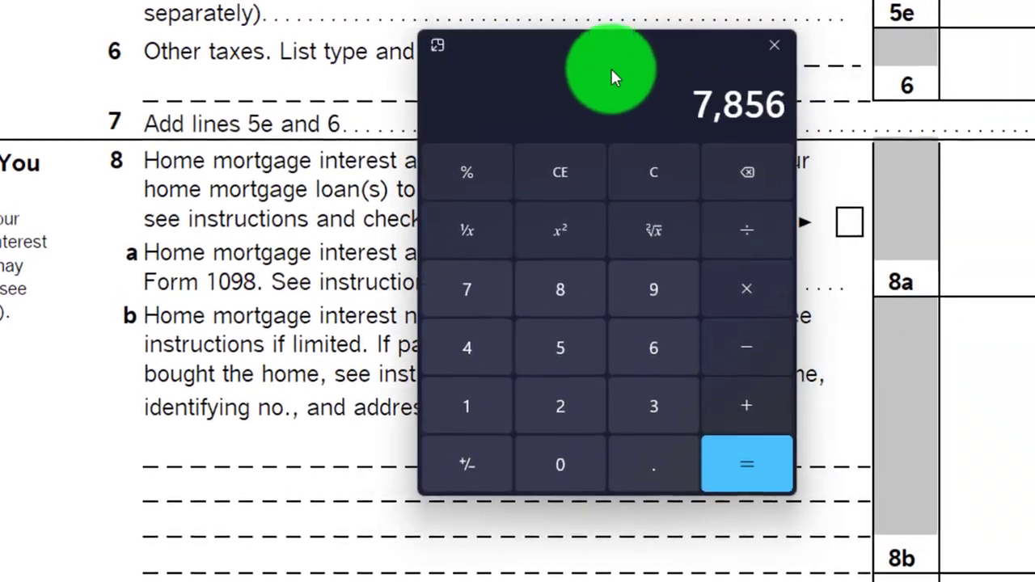
click(634, 173)
text(7200)
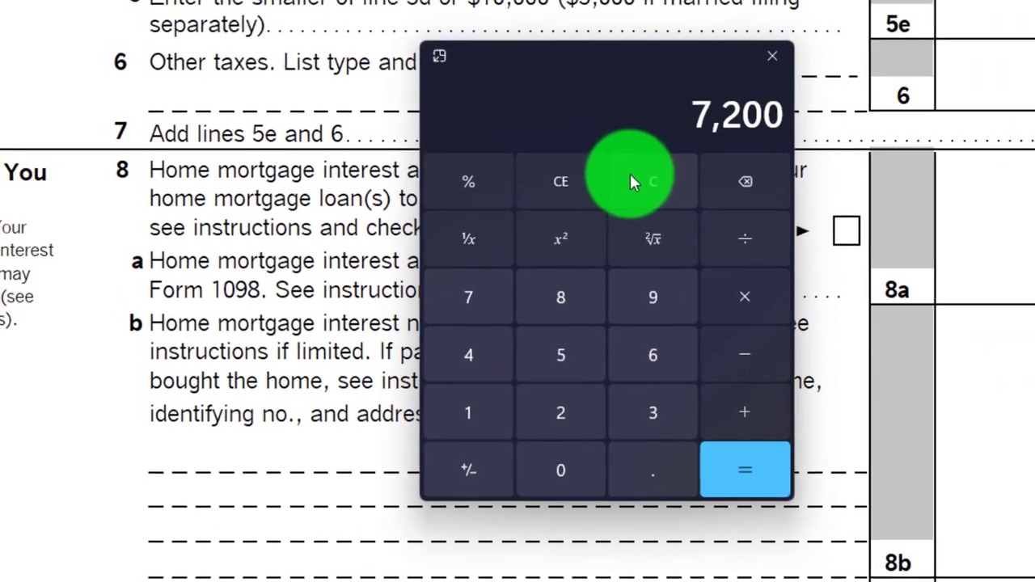
click(15, 183)
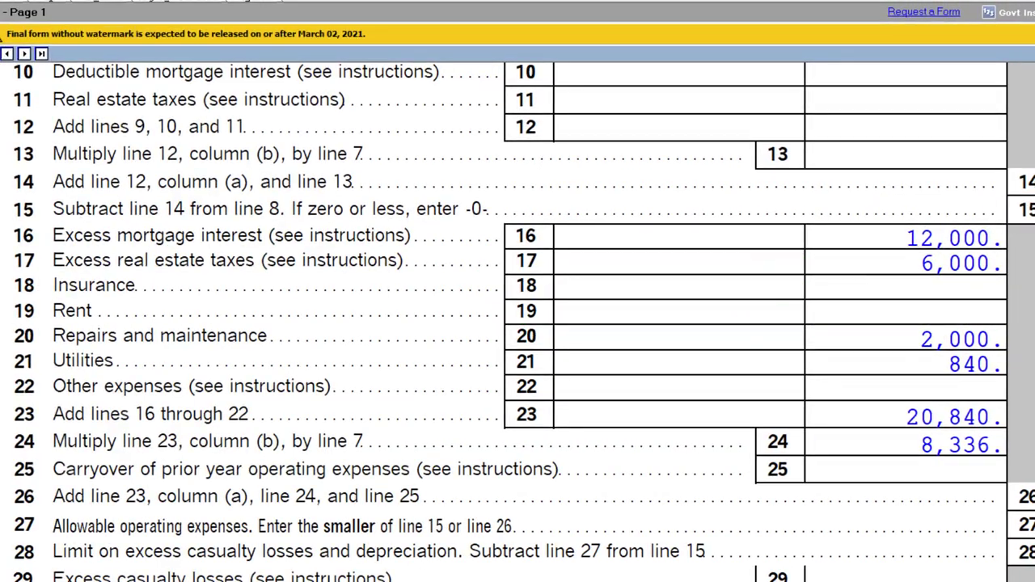
drag(885, 303, 496, 212)
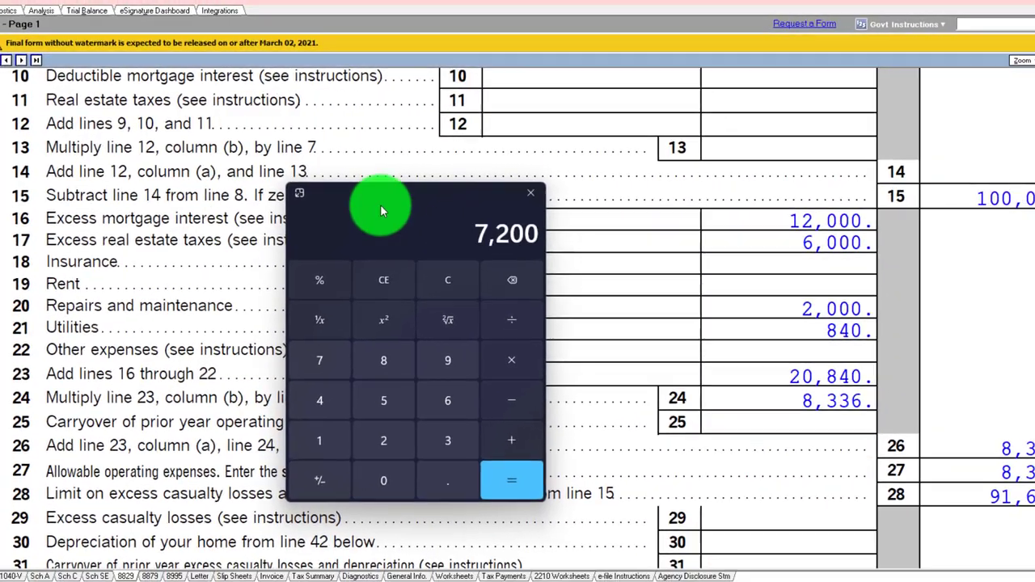
drag(382, 210, 550, 233)
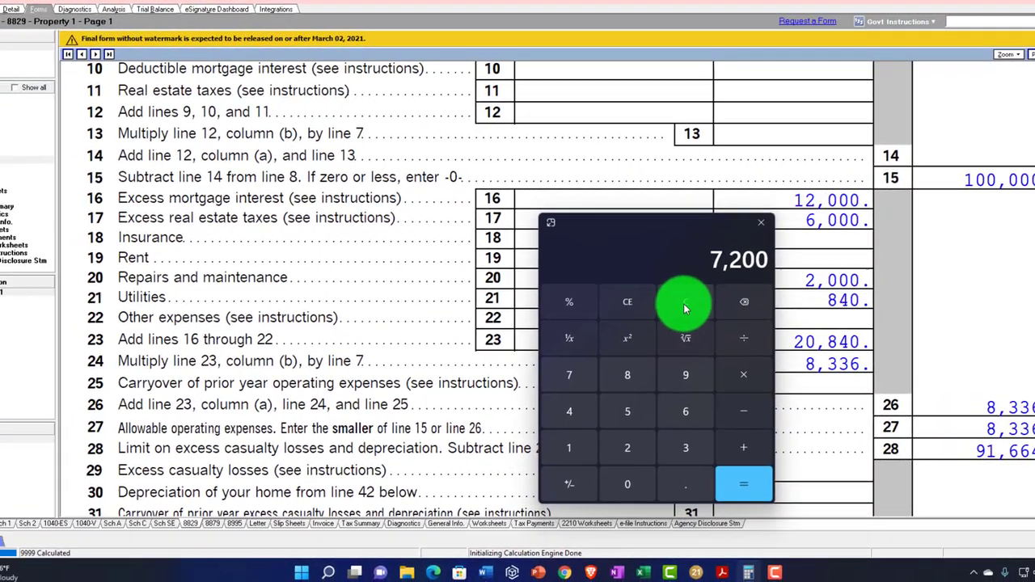
Calculate 12,000 × 0.6 for the personal share of mortgage interest and the 40% business share, and close the calculator.
click(685, 304)
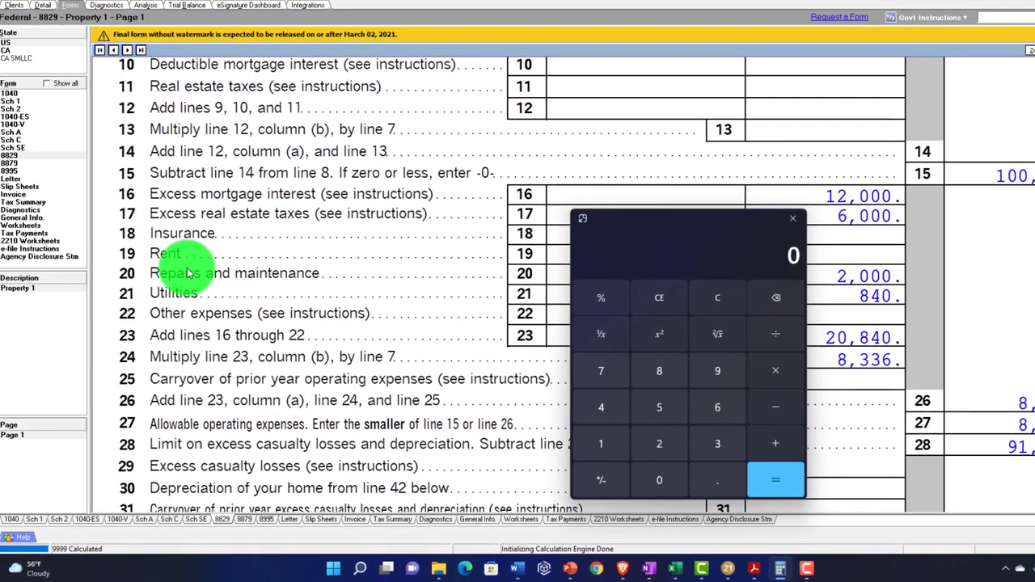
text(12000*0.6)
key(Return)
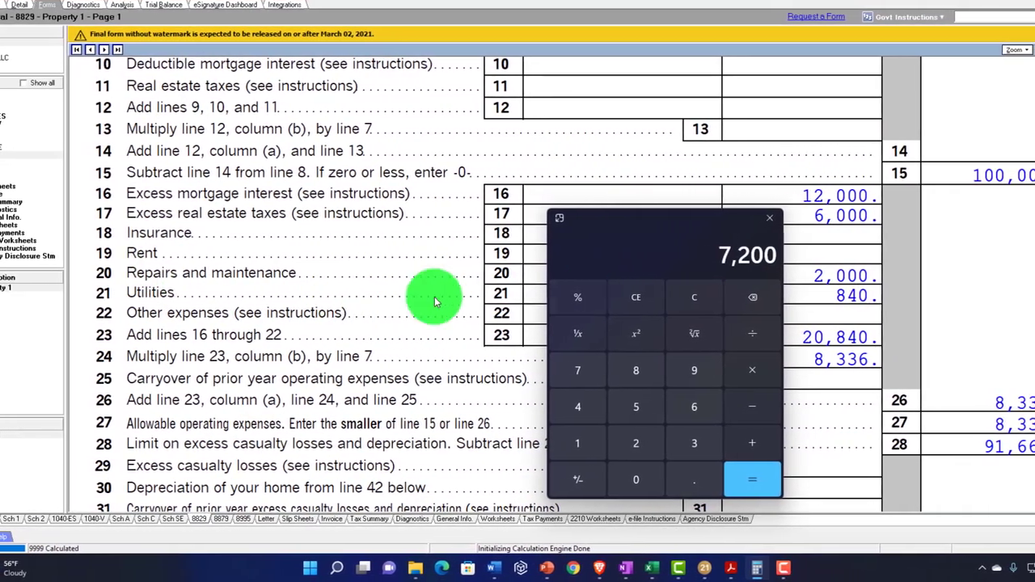
click(704, 297)
text(12,000)
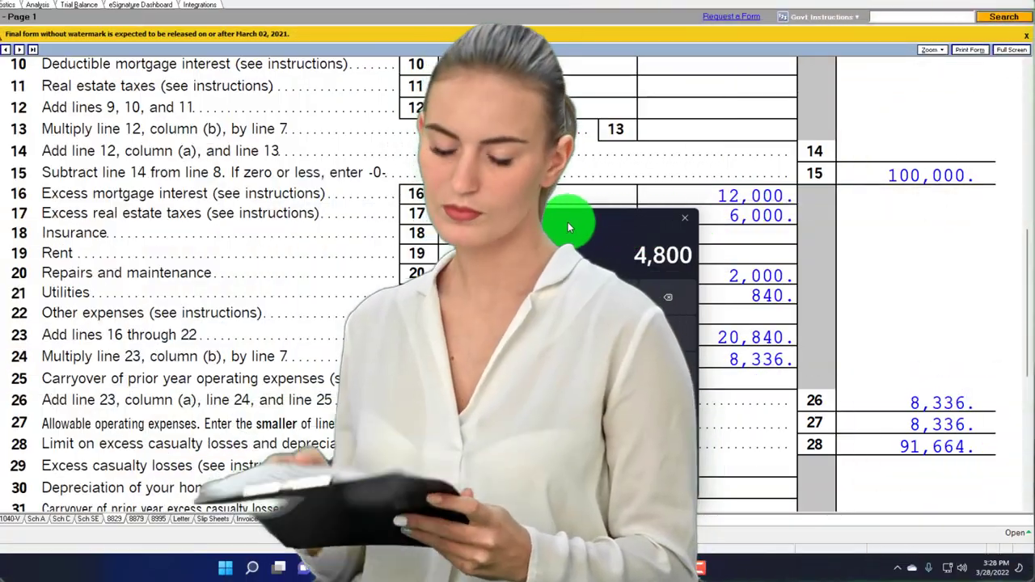
click(684, 218)
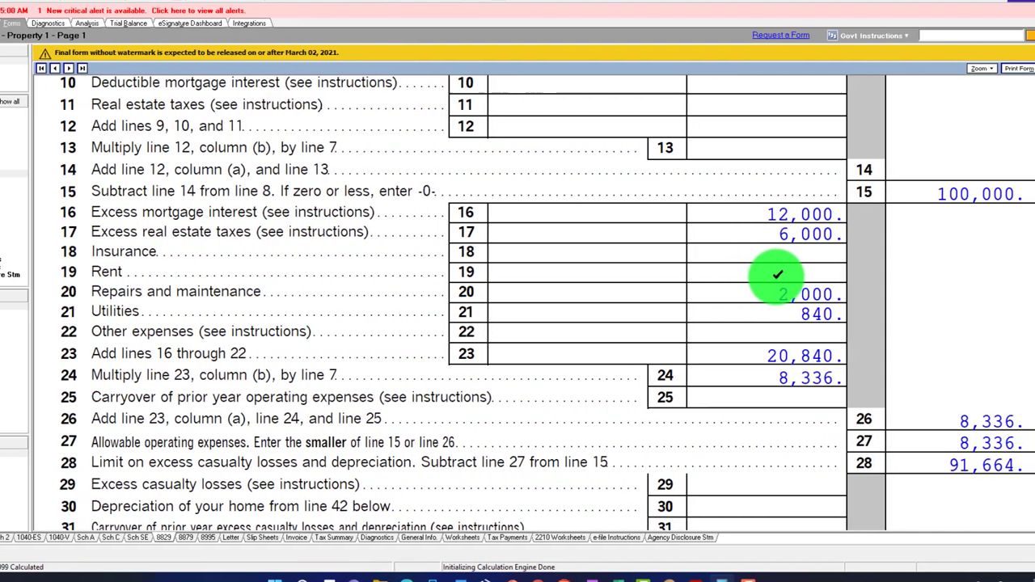
Trace the home office deduction from Form 8829 line 36 to Schedule C lines 30 and 31 and Form 1040's income and deductions.
scroll(765, 275, down, 3)
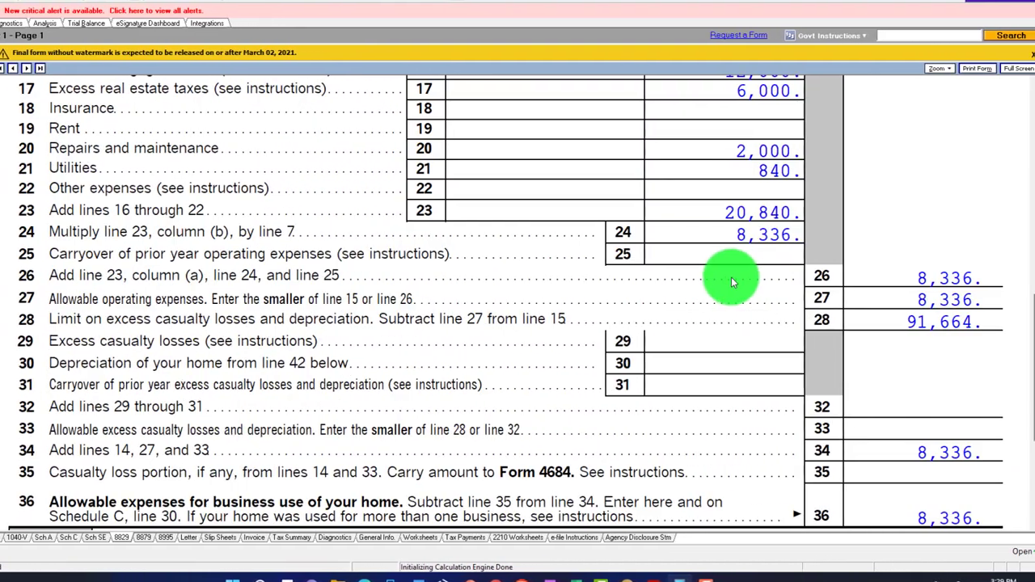
click(12, 203)
scroll(298, 302, down, 7)
scroll(299, 306, down, 4)
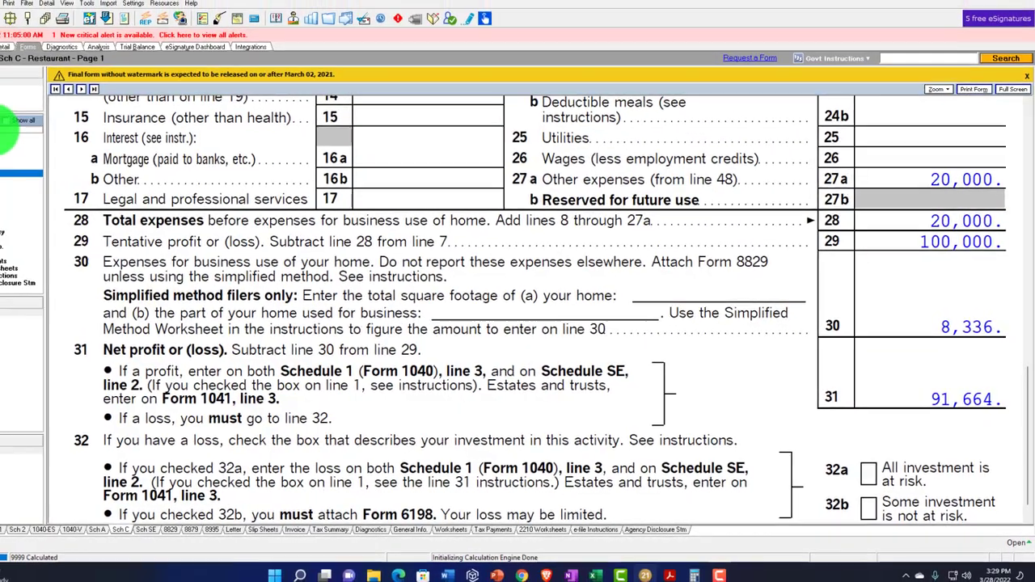
click(7, 128)
scroll(328, 247, down, 3)
scroll(334, 257, down, 2)
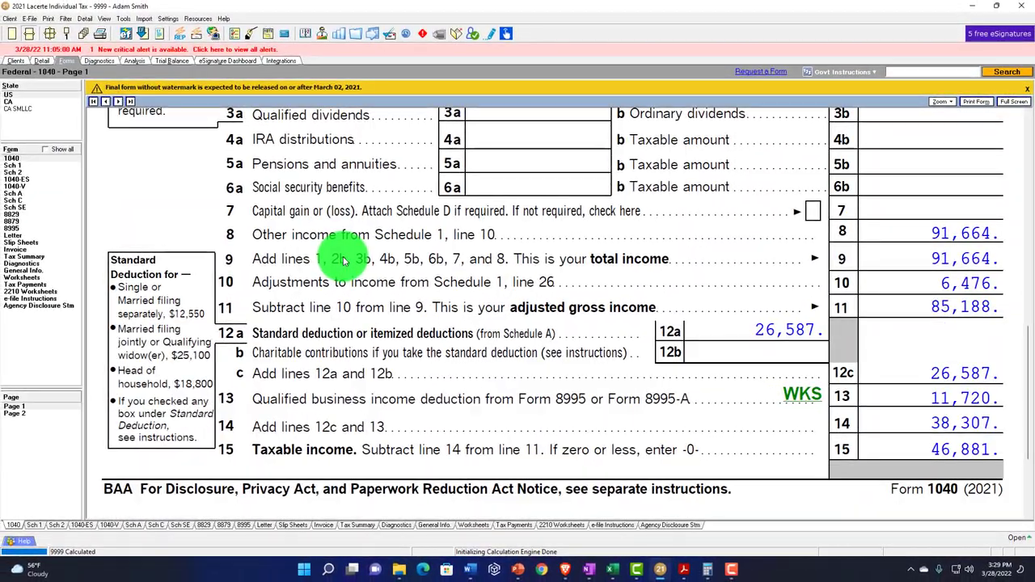